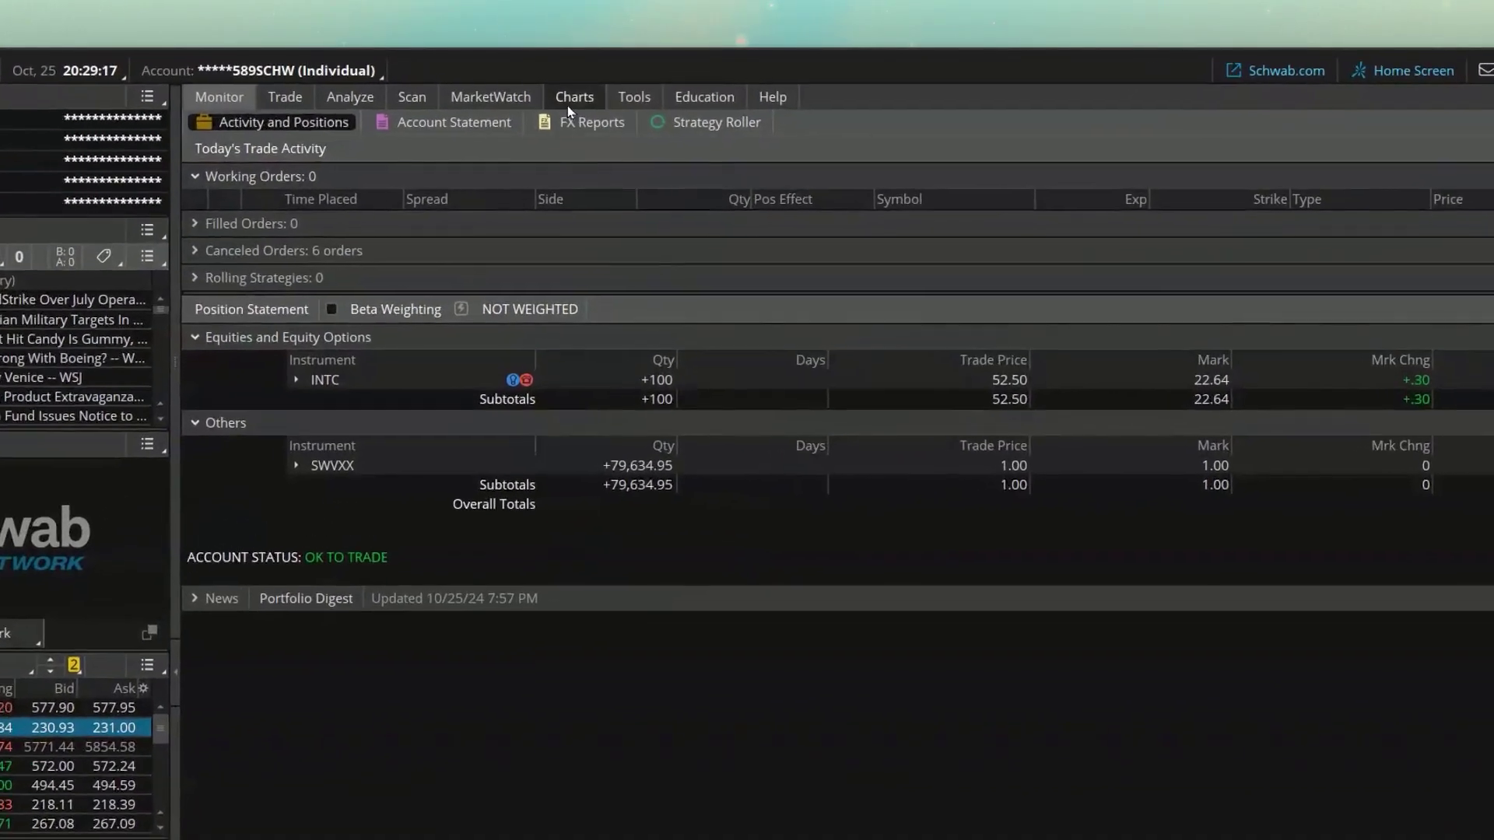
# Open the charts page and set the Tesla chart's time frame to a 5-year interval with a daily aggregation period.
pyautogui.click(549, 79)
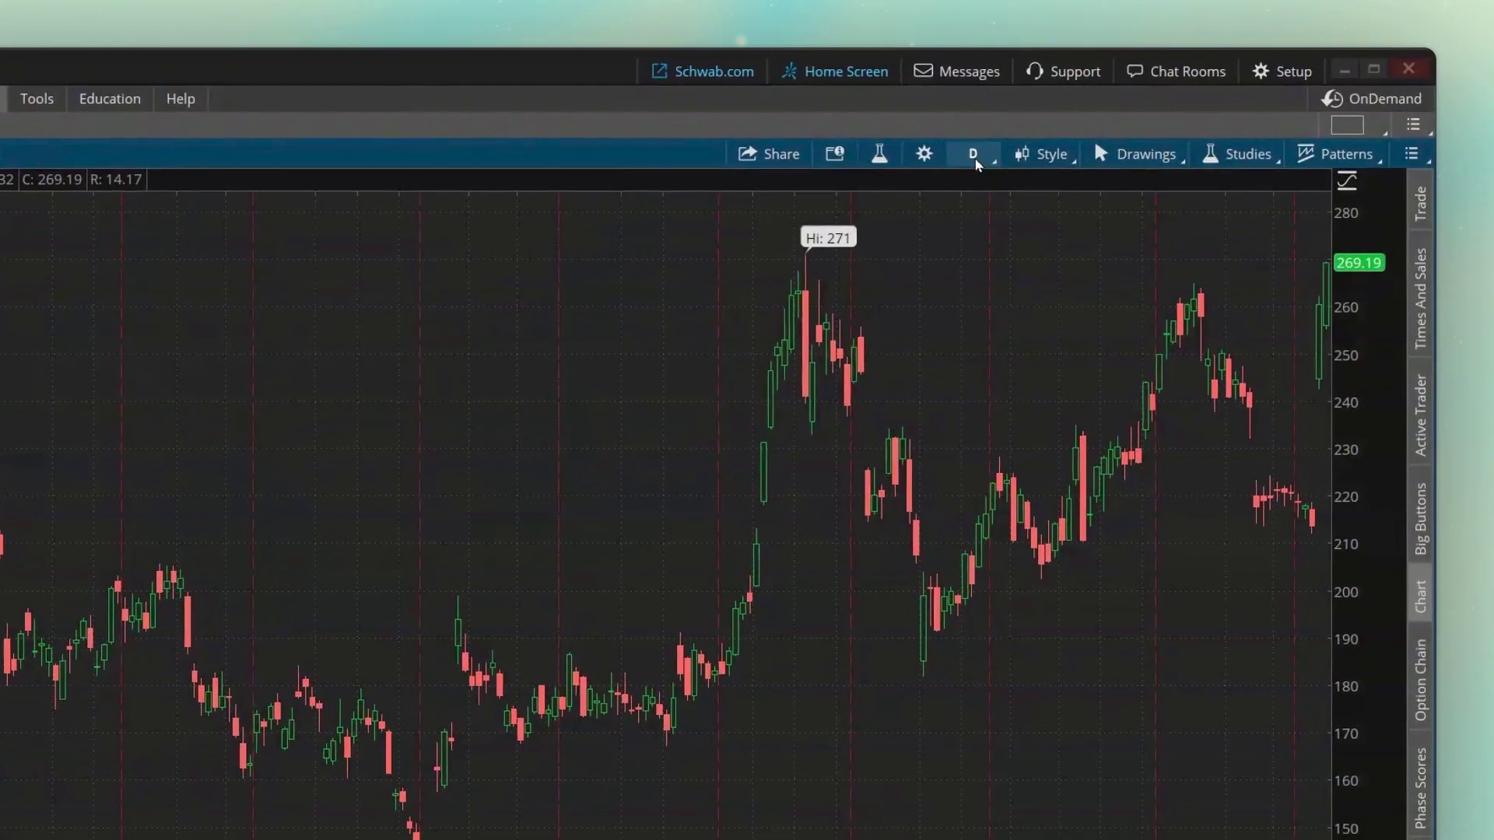
pyautogui.click(979, 159)
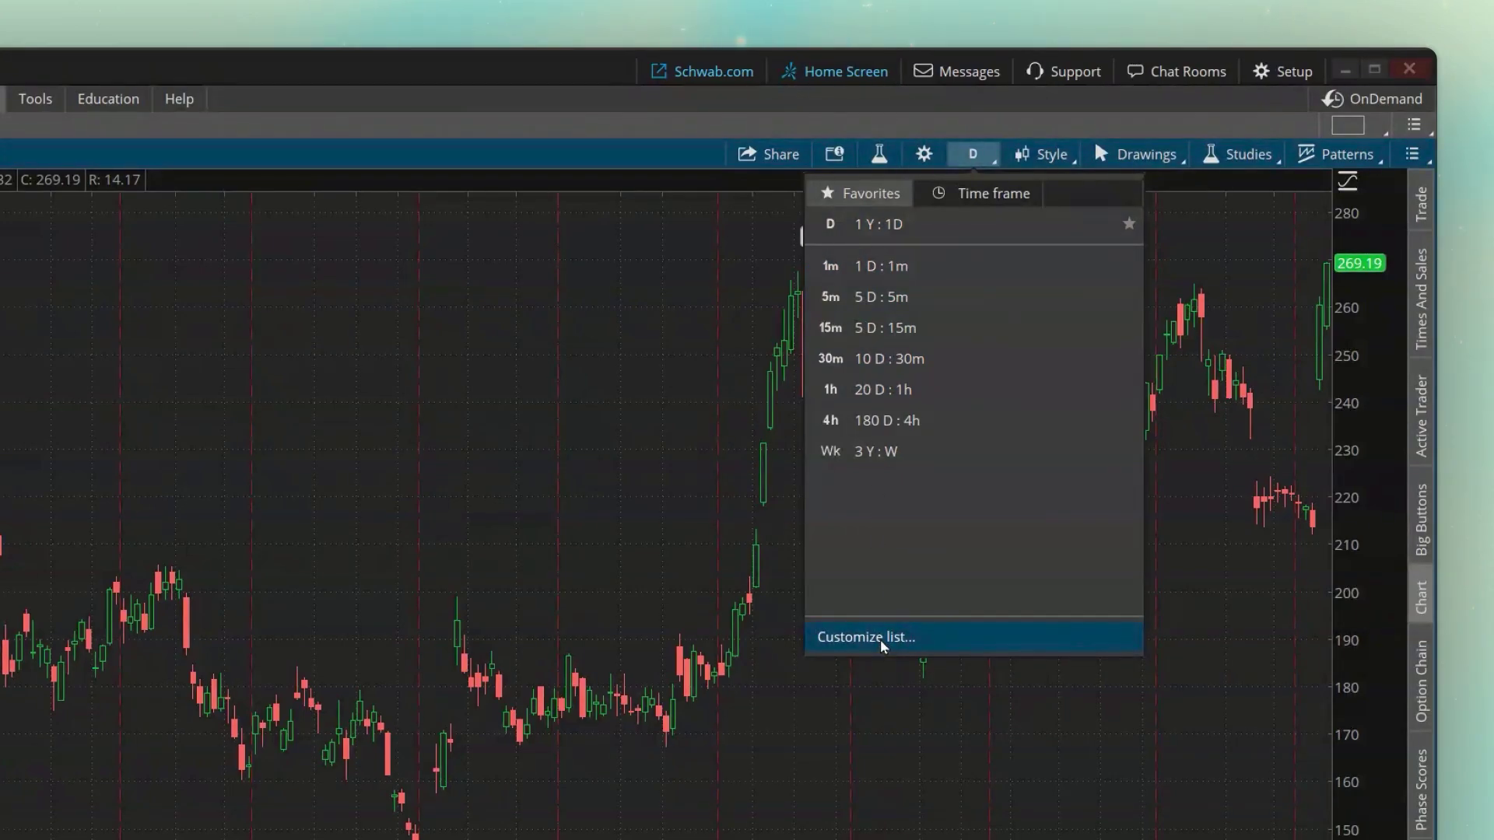
pyautogui.click(972, 199)
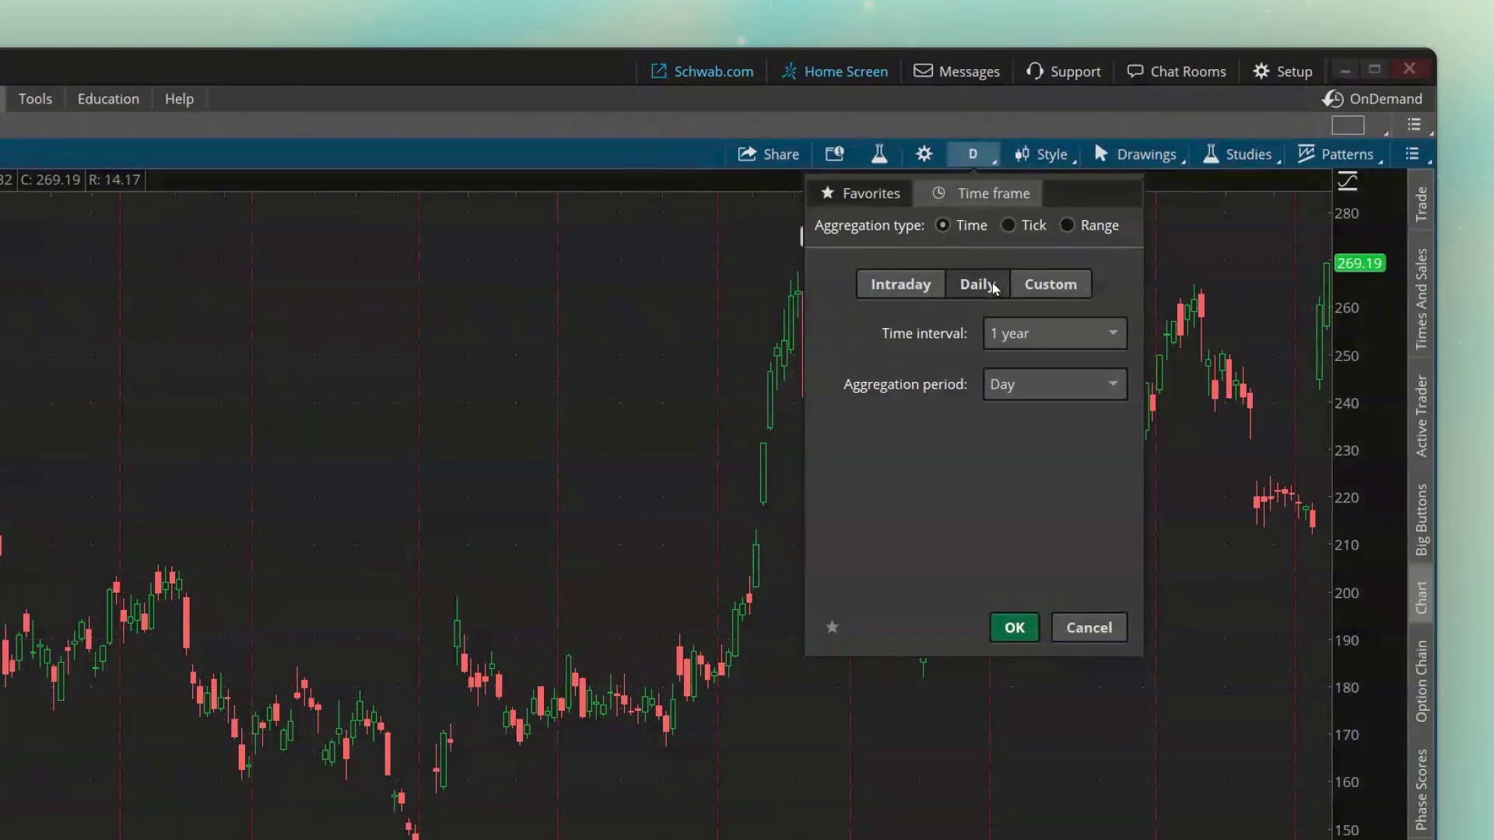
pyautogui.click(900, 292)
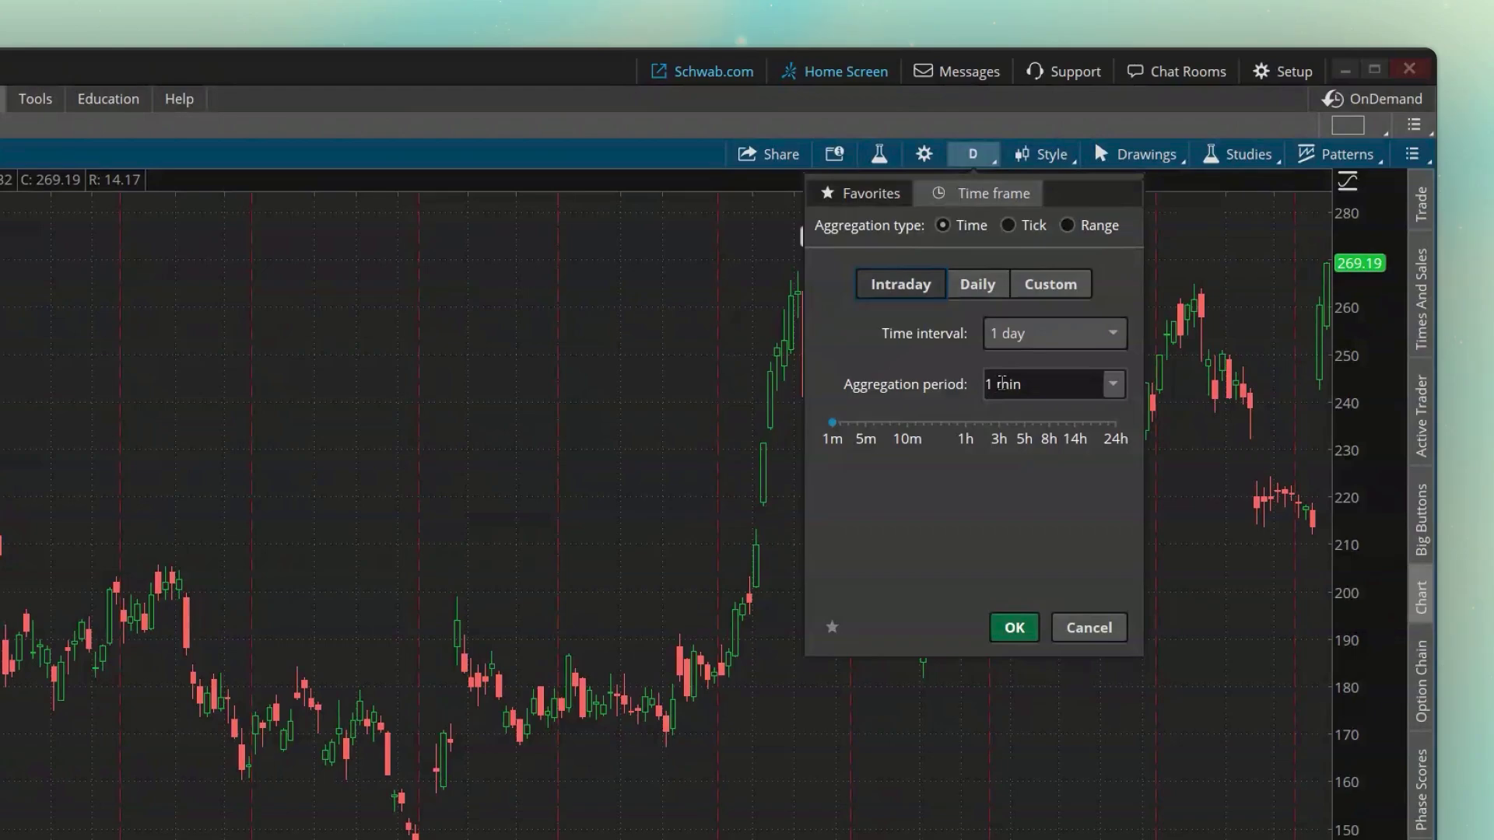
pyautogui.click(998, 289)
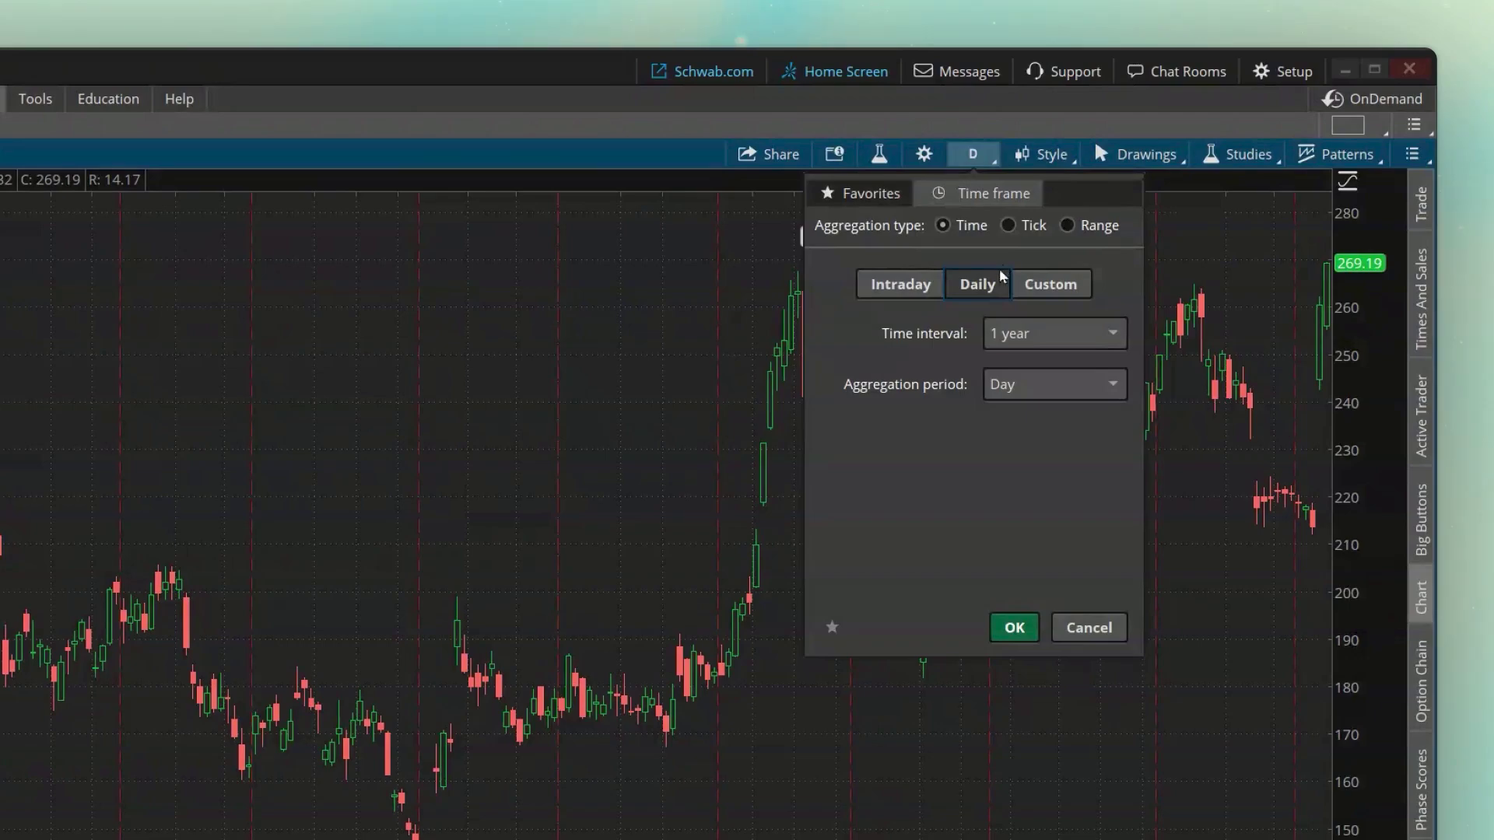
pyautogui.click(1012, 385)
pyautogui.scroll(-1, 1043, 582)
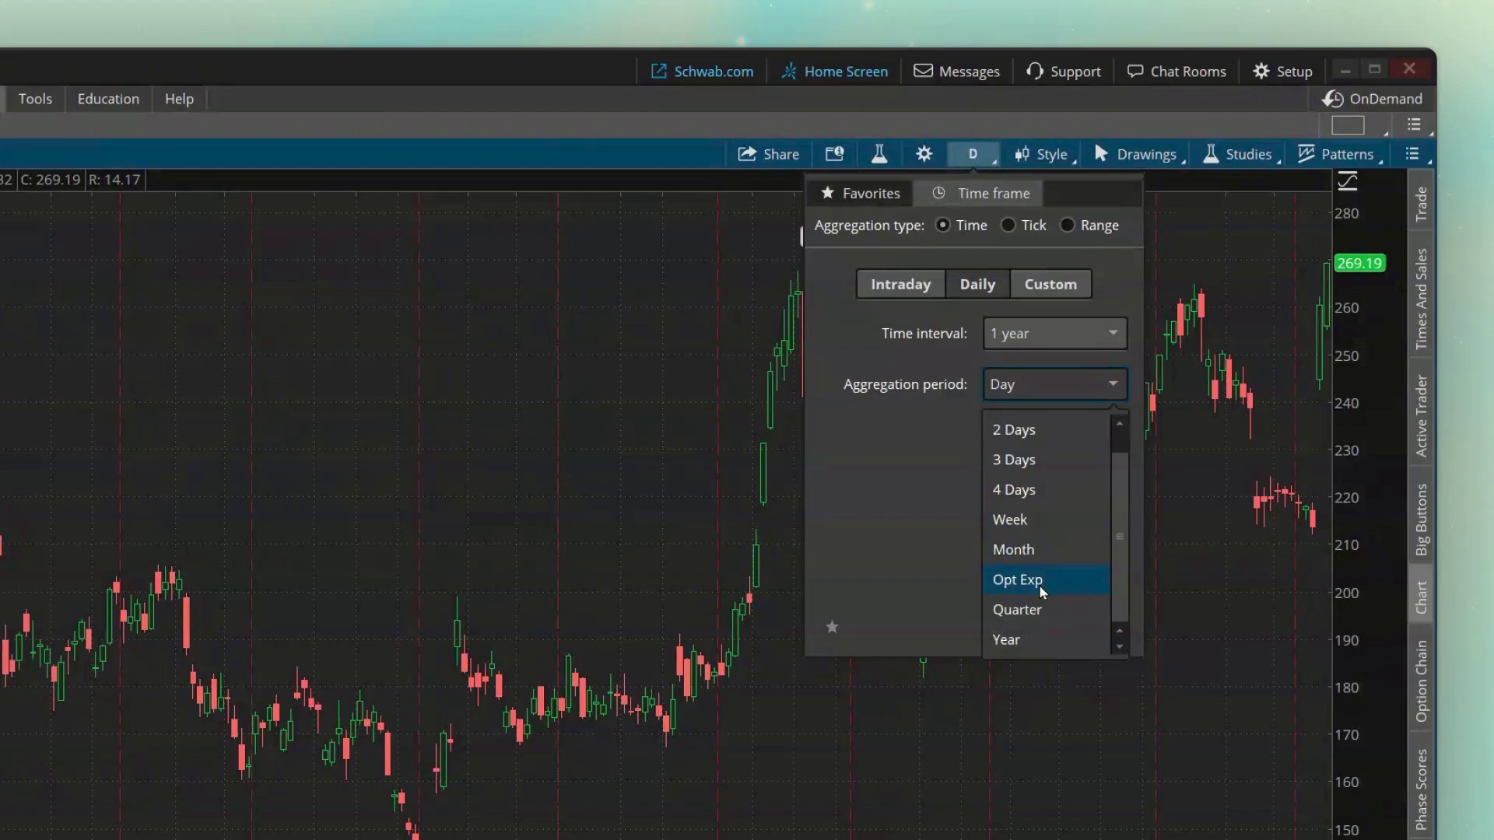
pyautogui.click(962, 414)
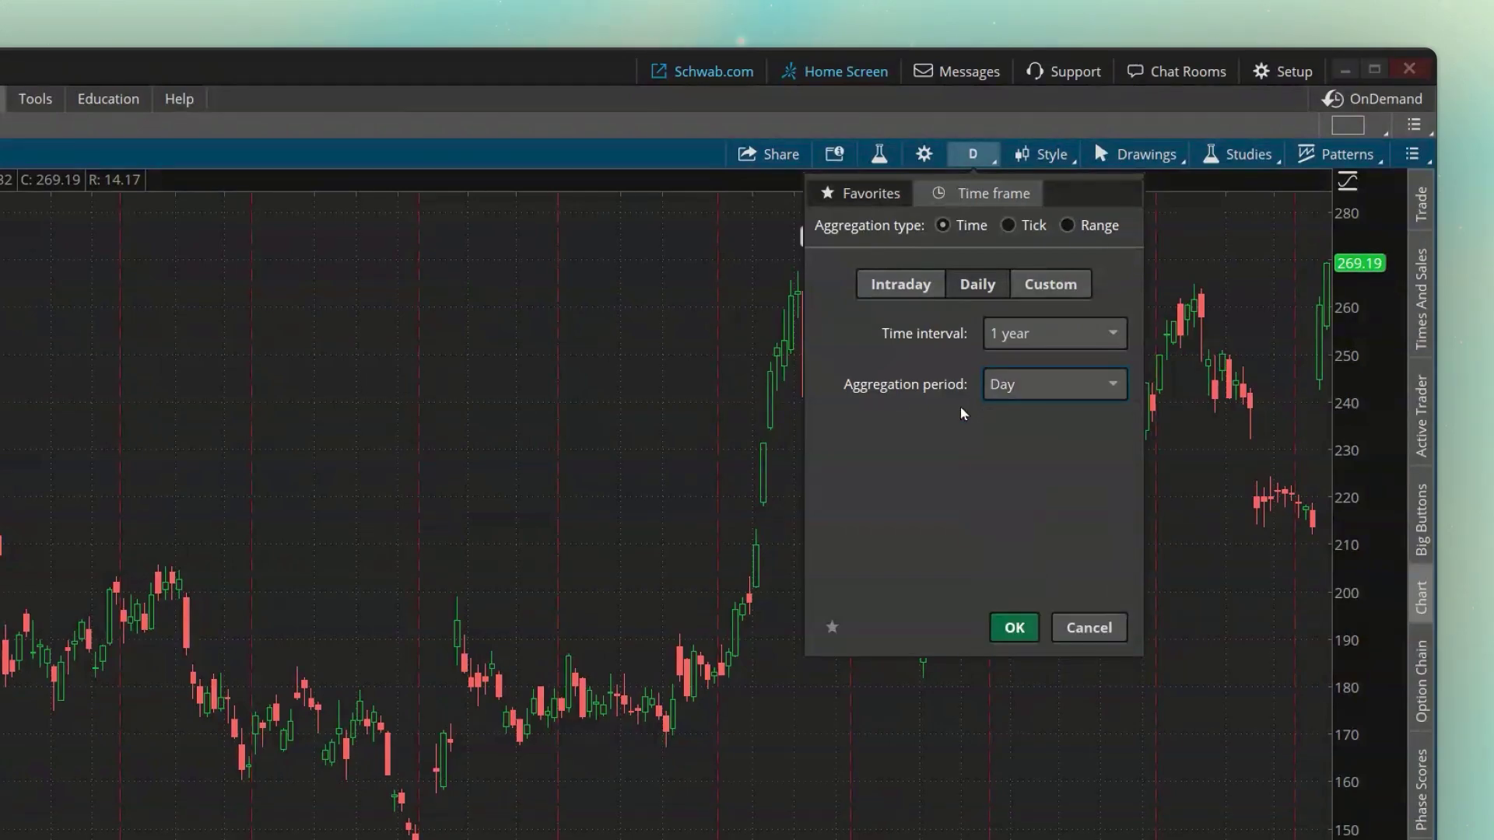
pyautogui.click(1039, 335)
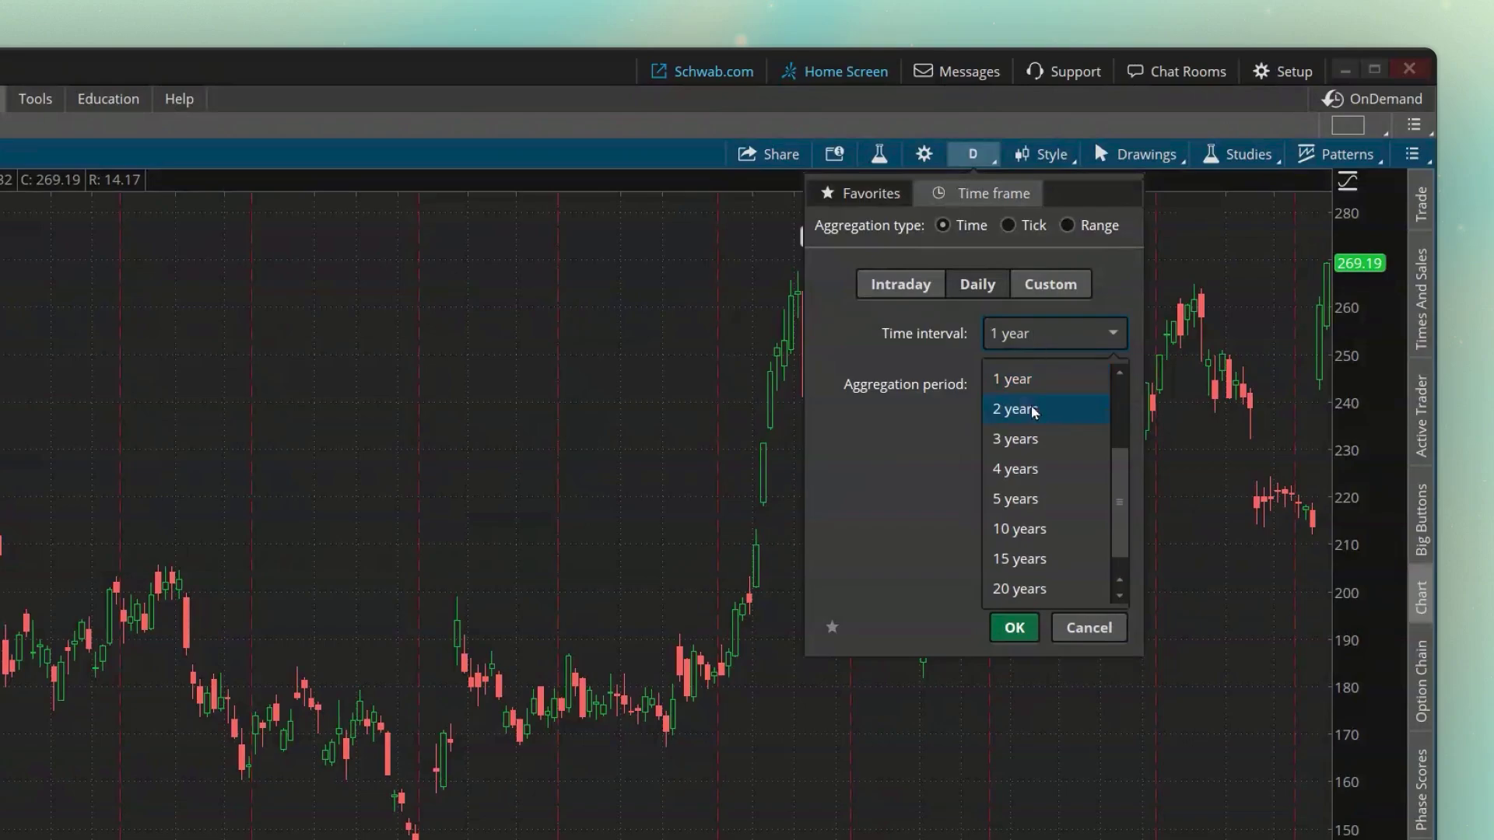
pyautogui.click(1037, 500)
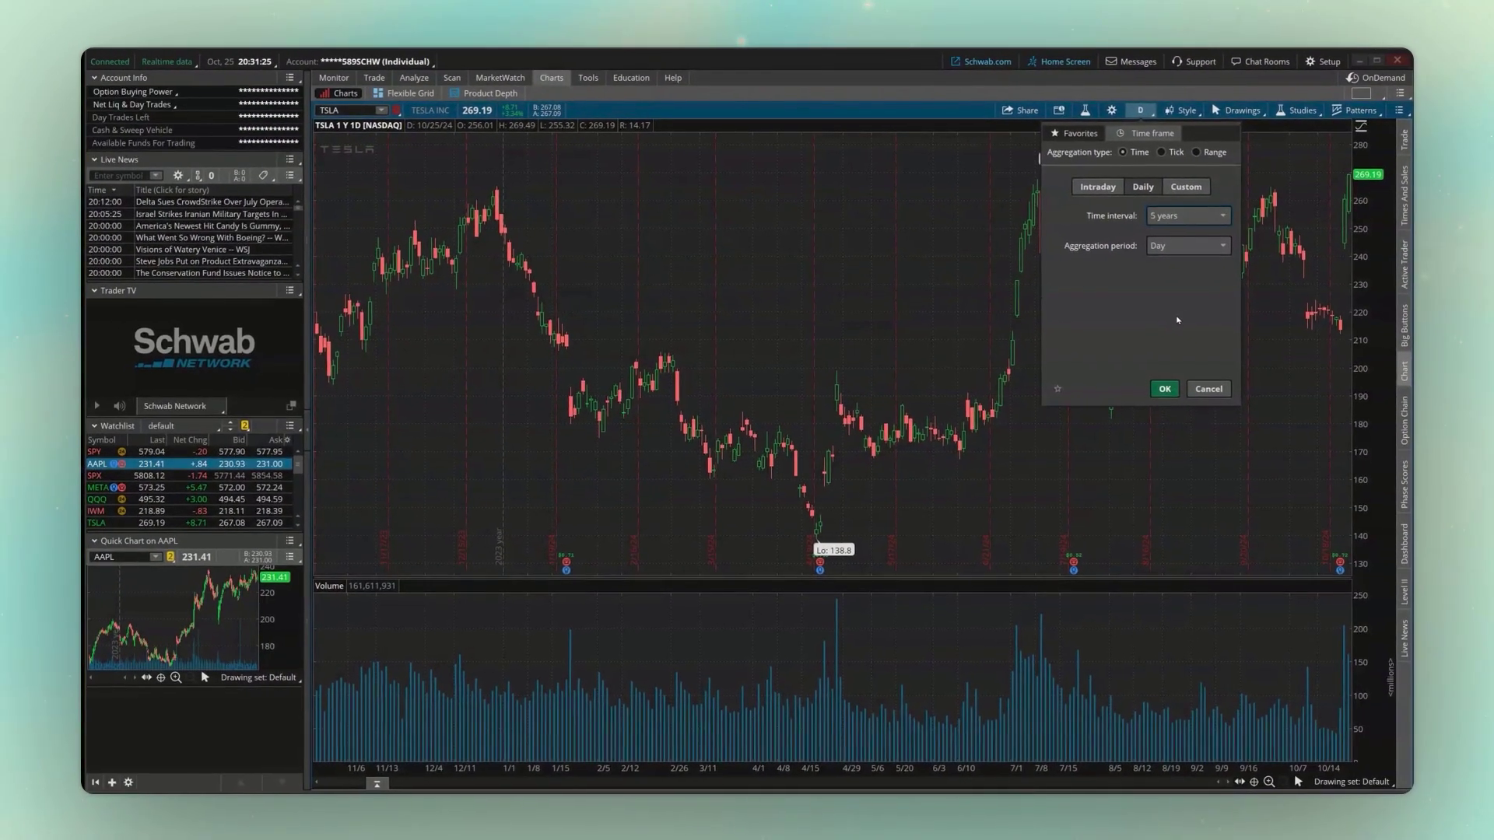
pyautogui.click(1165, 389)
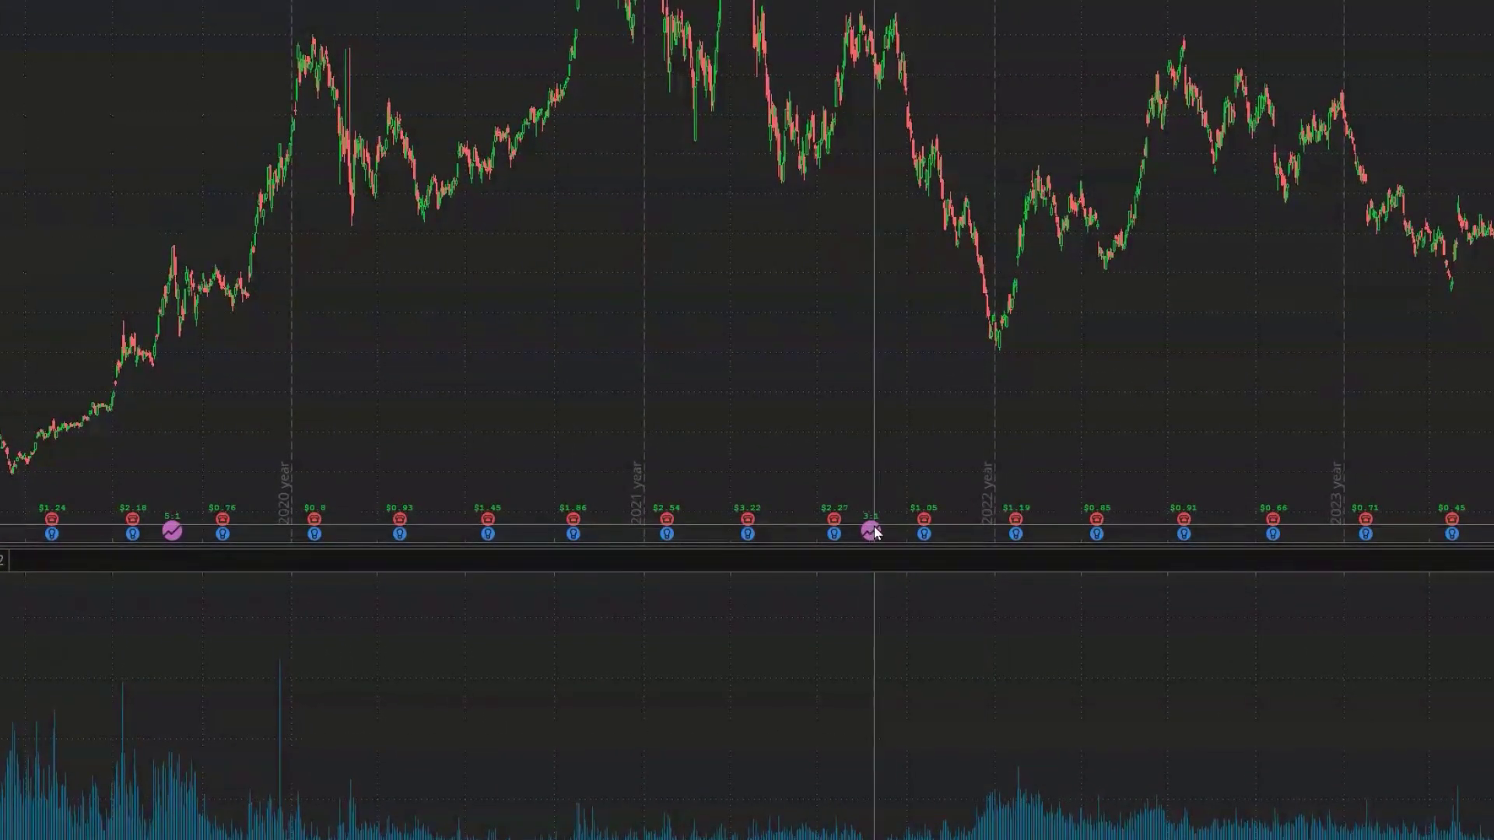
pyautogui.moveTo(874, 529)
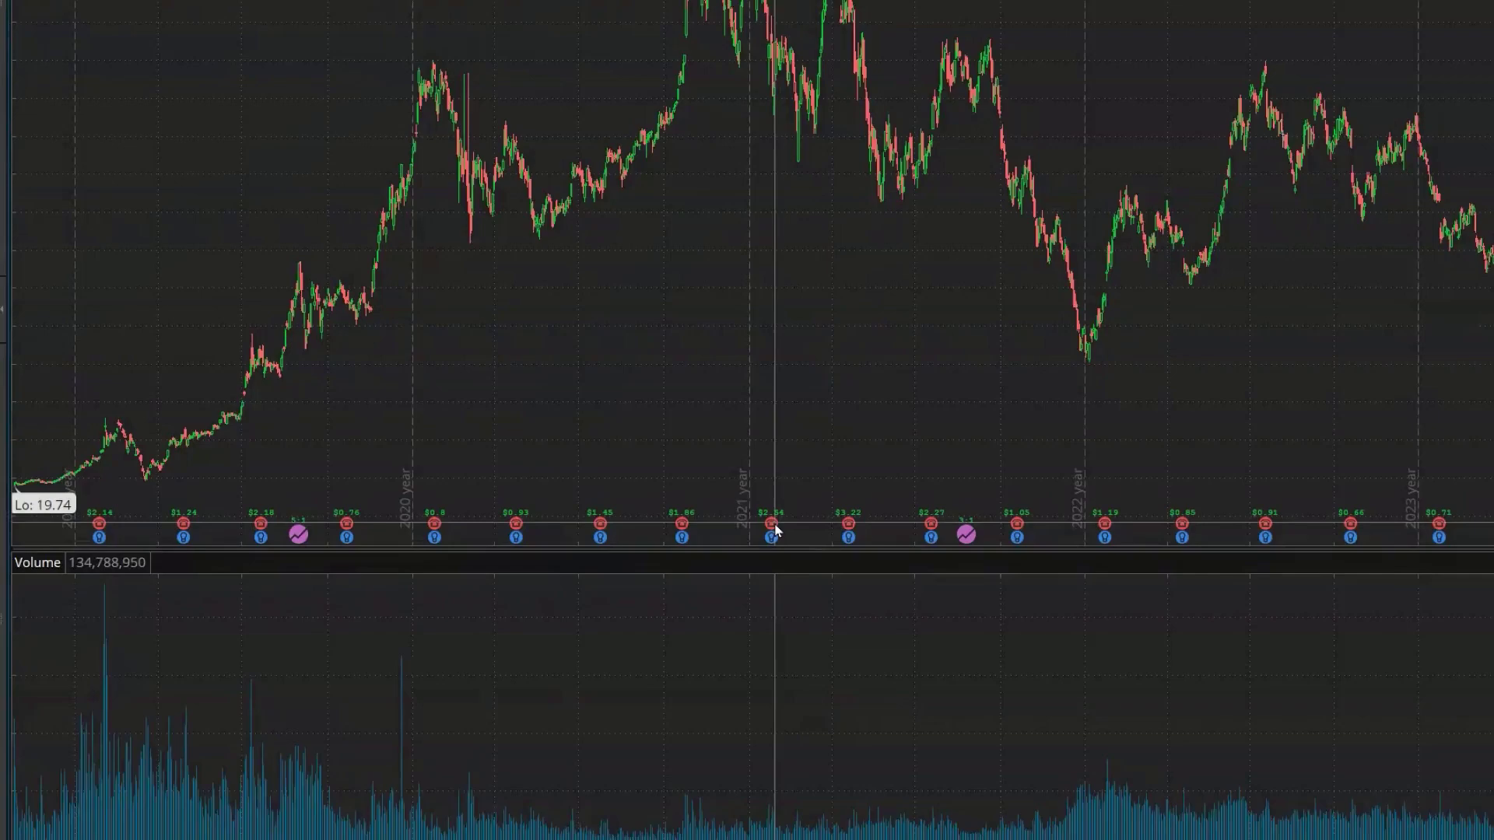
pyautogui.moveTo(783, 564)
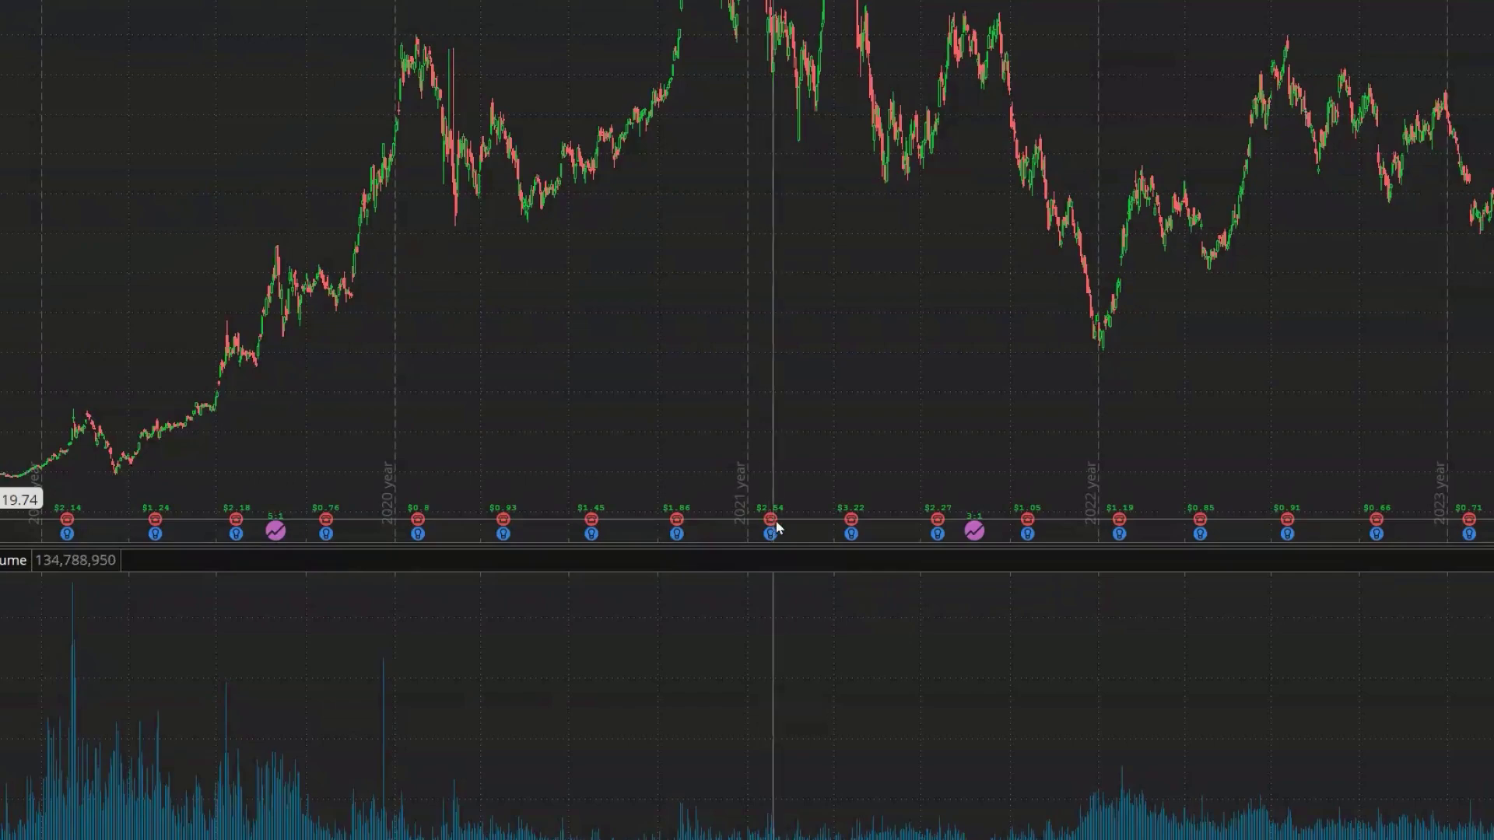
pyautogui.scroll(-5, 774, 528)
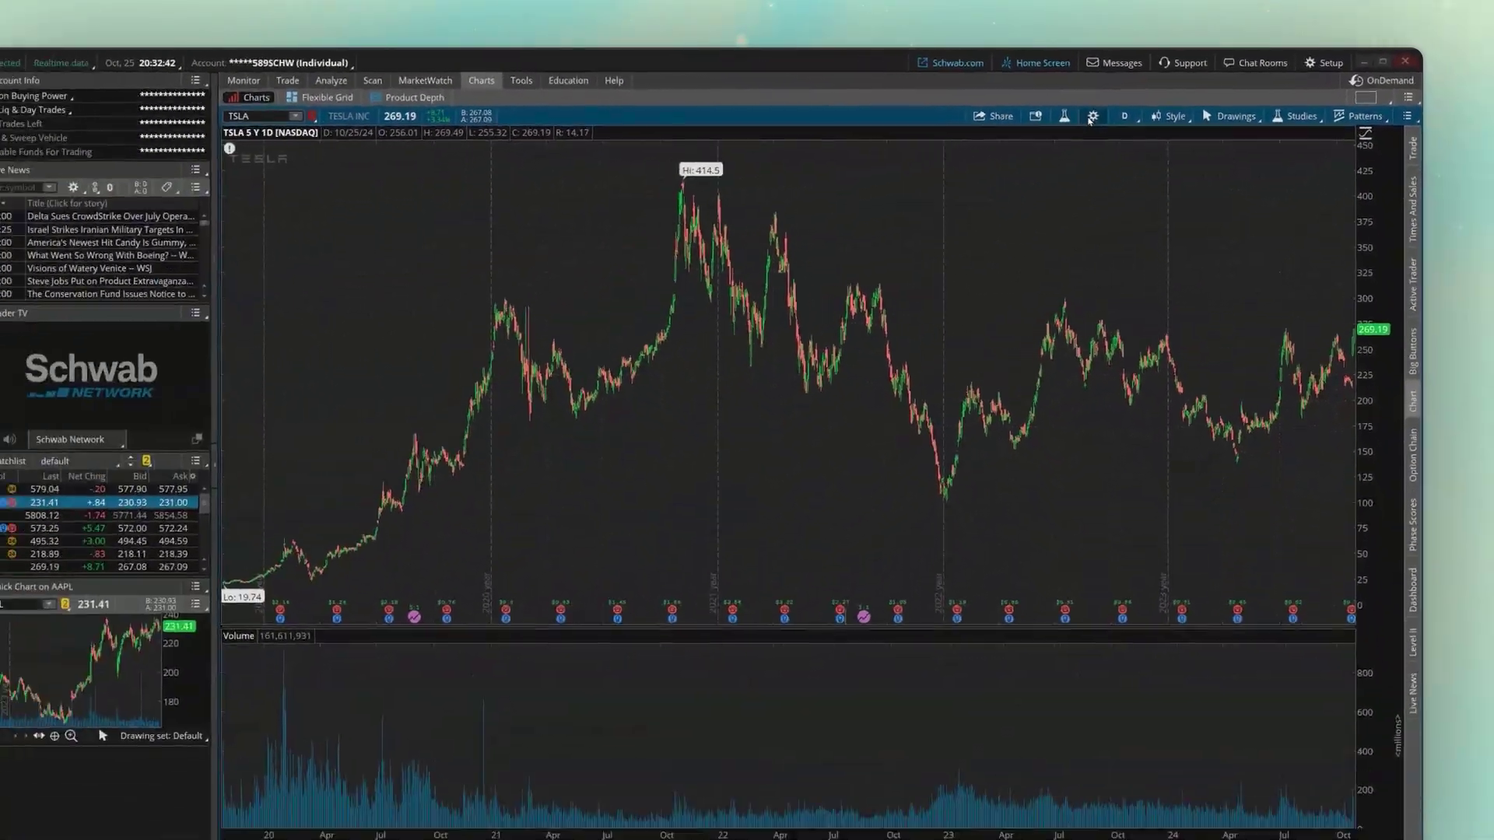
# Enable Show trades and set Positions to Show all in the general chart settings.
pyautogui.click(968, 156)
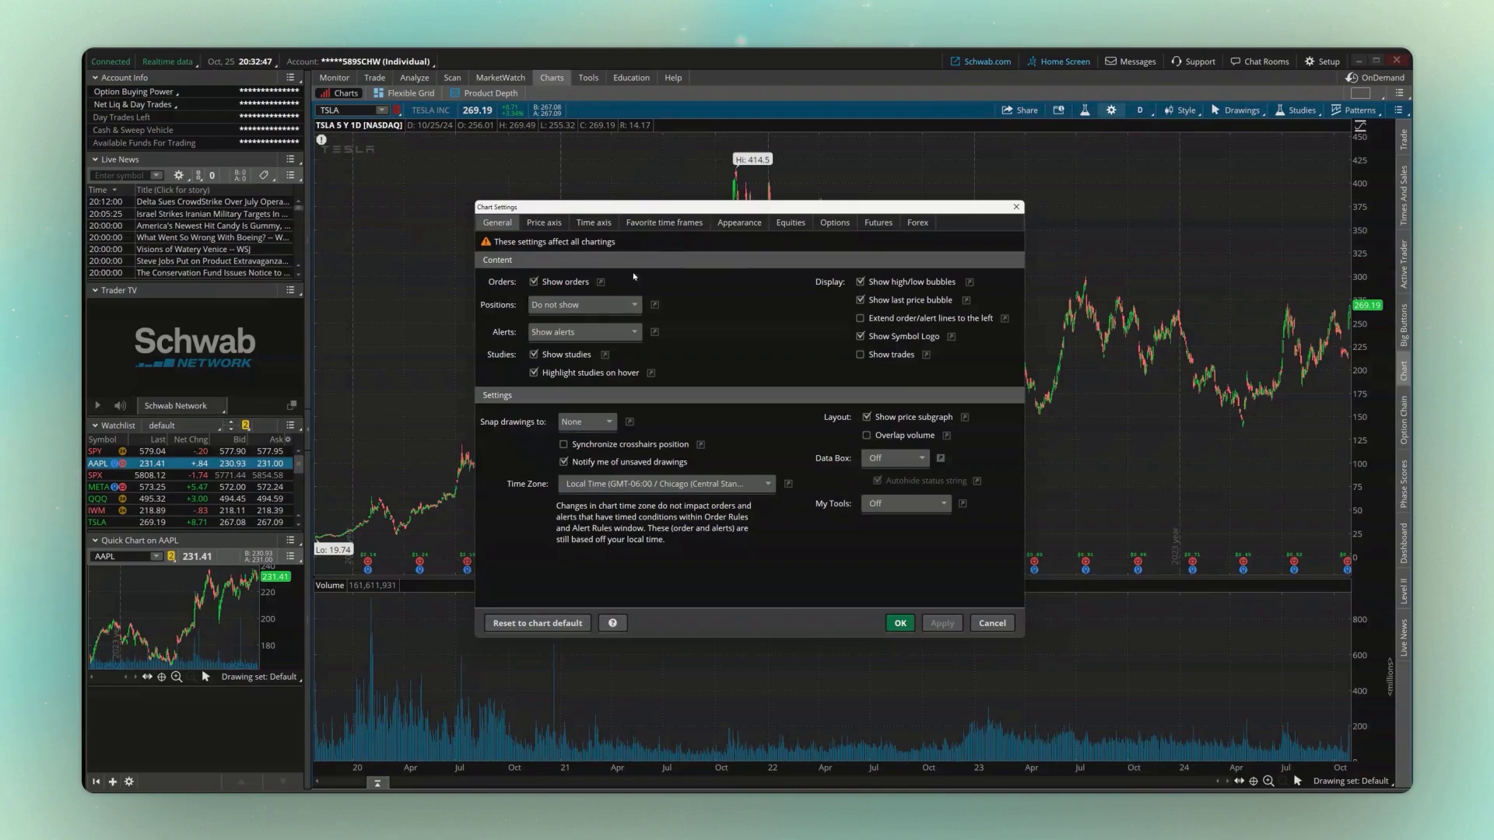
pyautogui.click(861, 355)
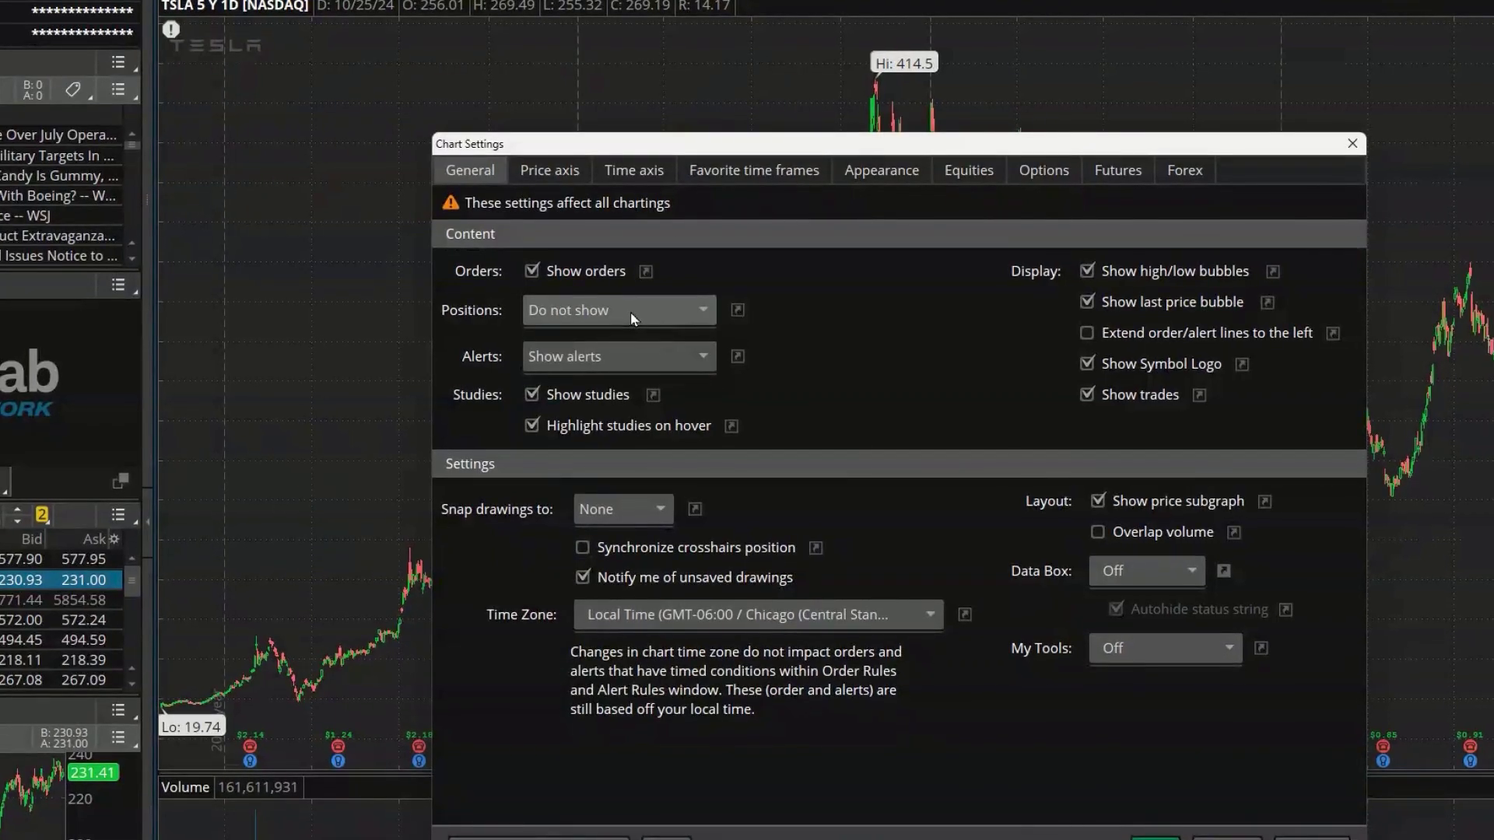
pyautogui.click(630, 311)
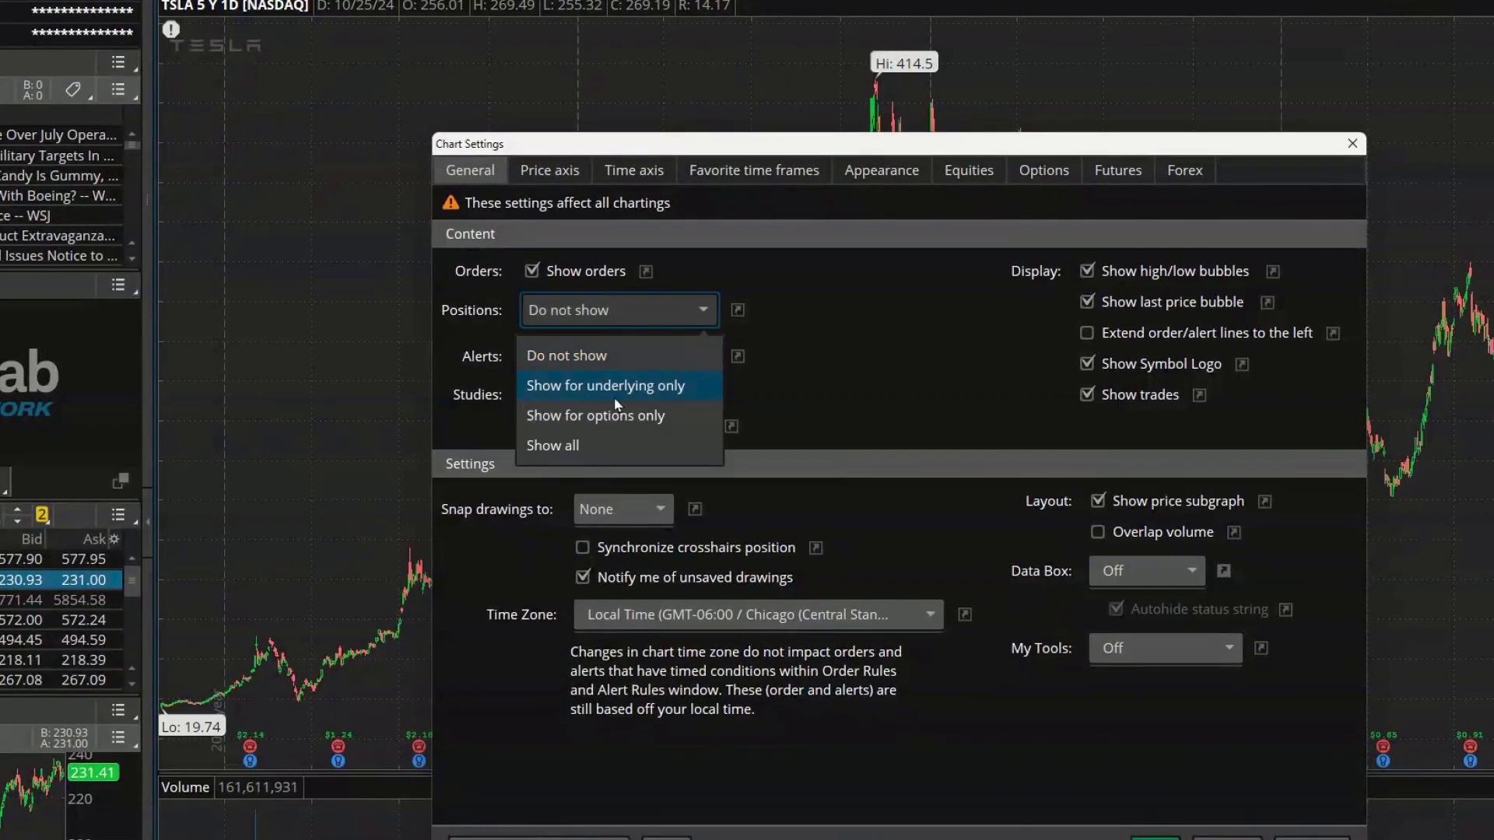
pyautogui.click(590, 449)
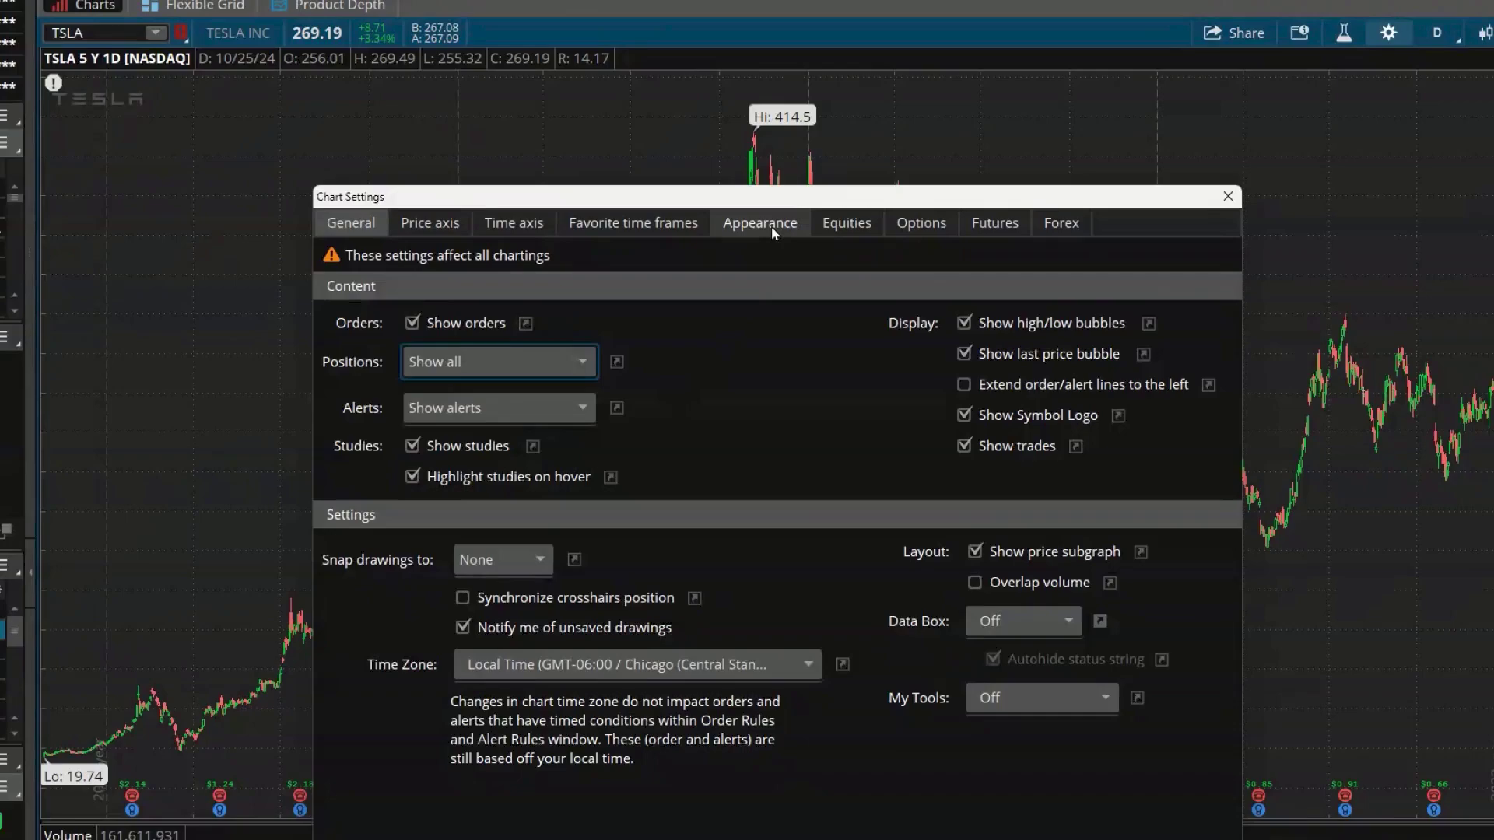
# Preview the Bar and Area chart types in the appearance settings and return the chart type to Candle.
pyautogui.click(748, 225)
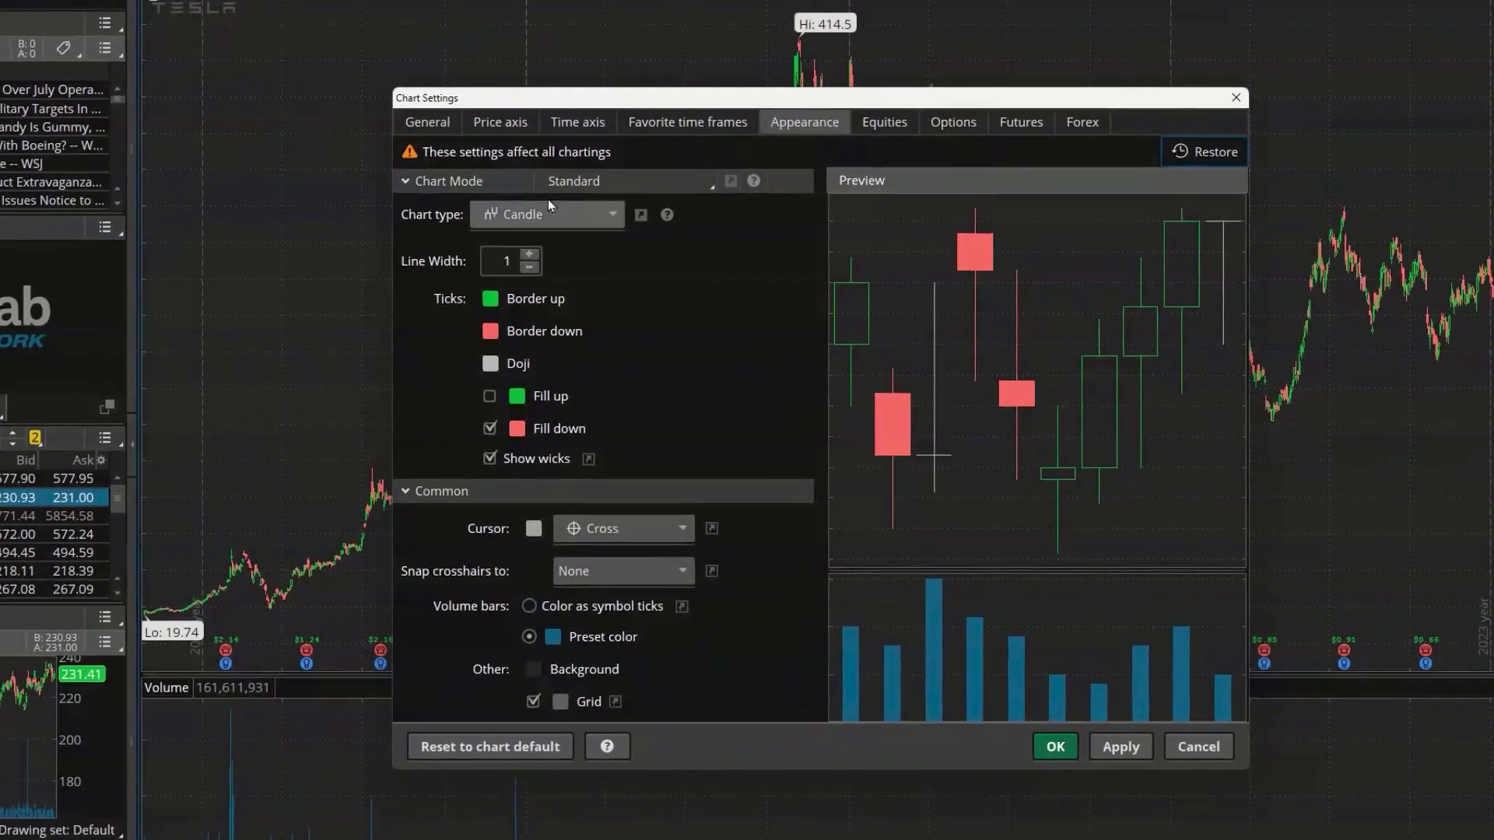
pyautogui.click(537, 212)
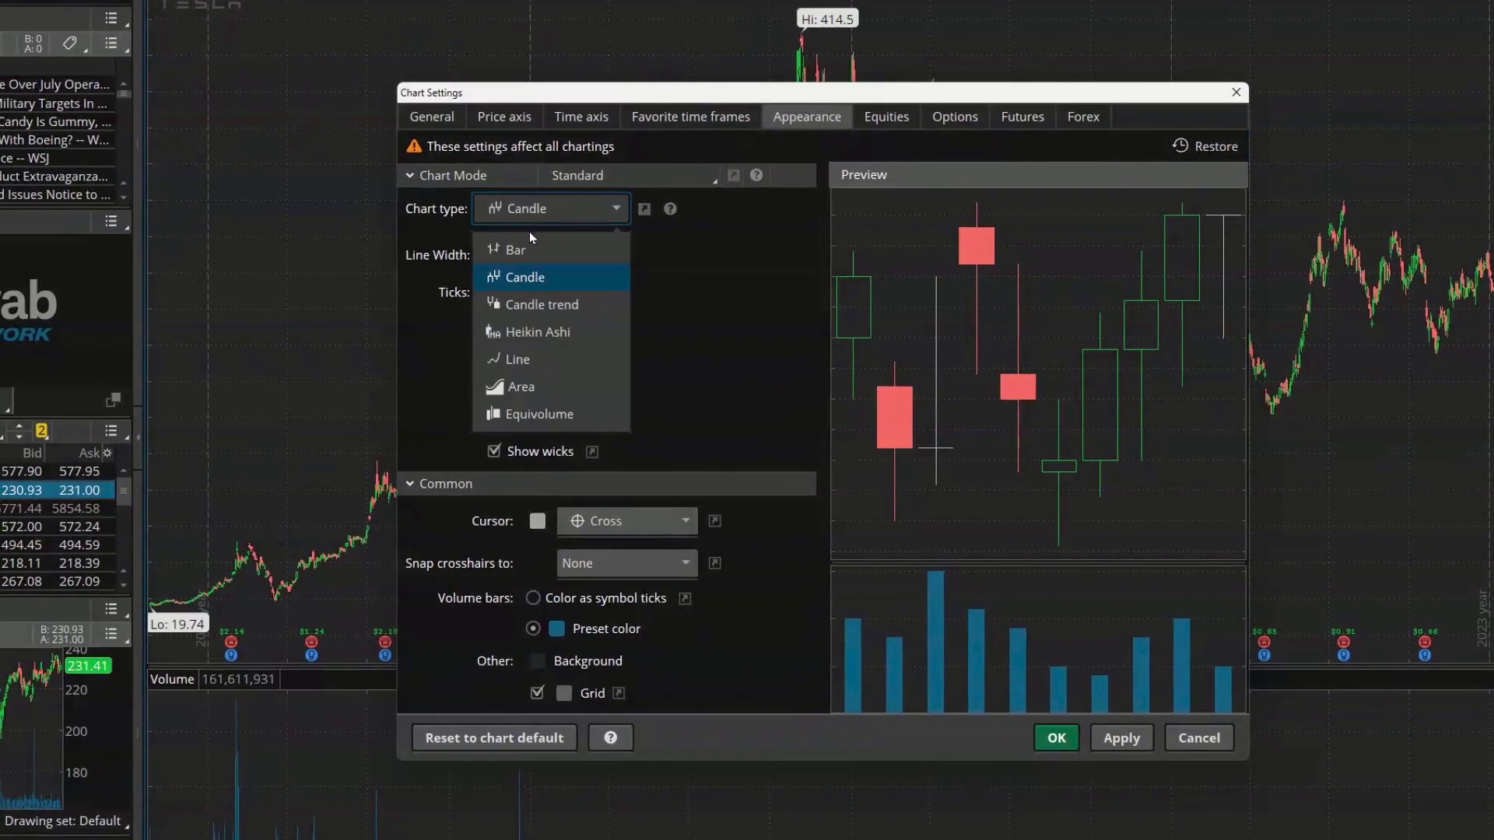
pyautogui.click(529, 235)
pyautogui.click(553, 208)
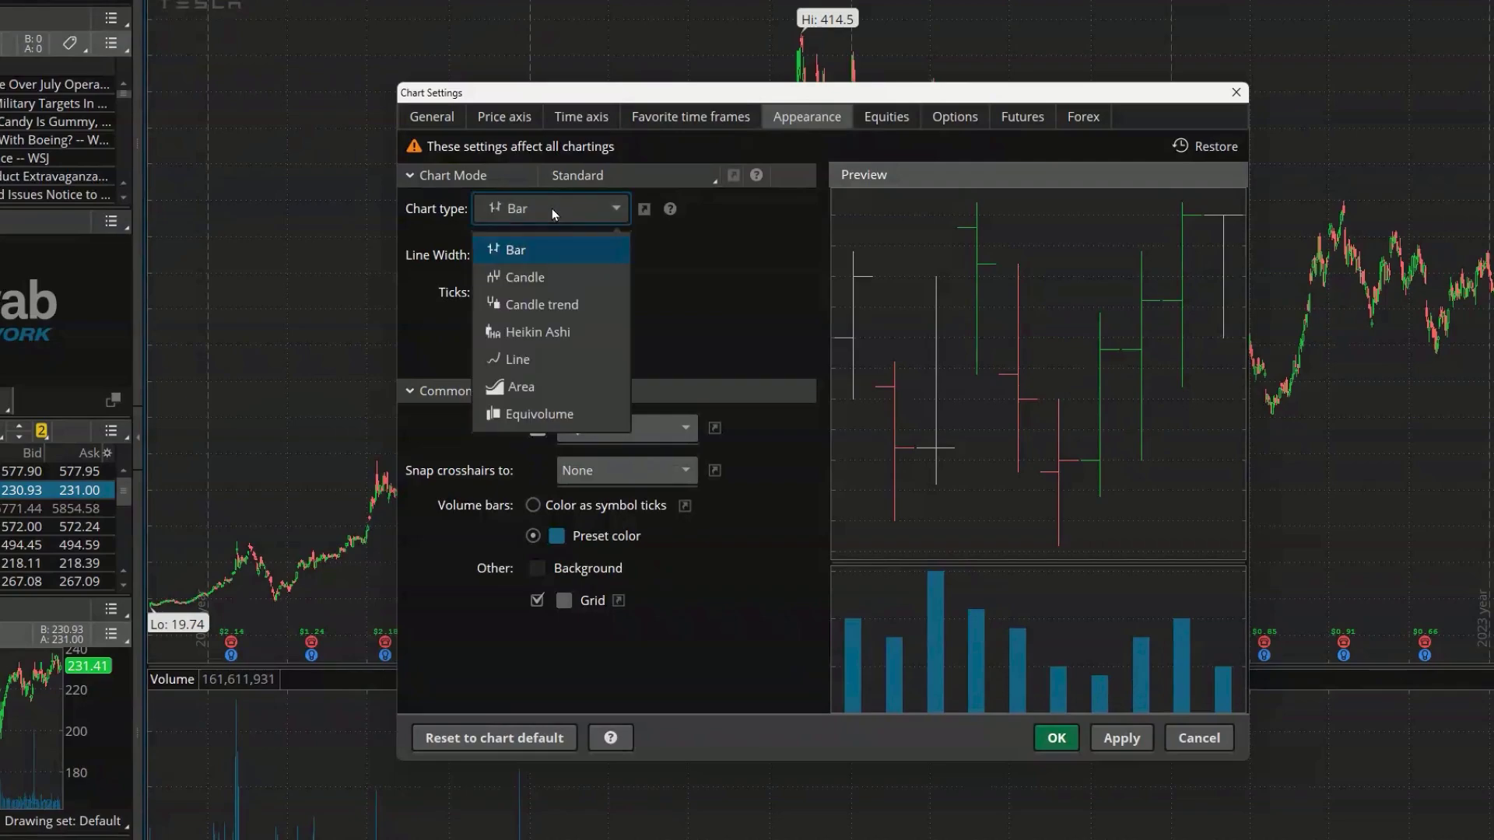
pyautogui.click(539, 387)
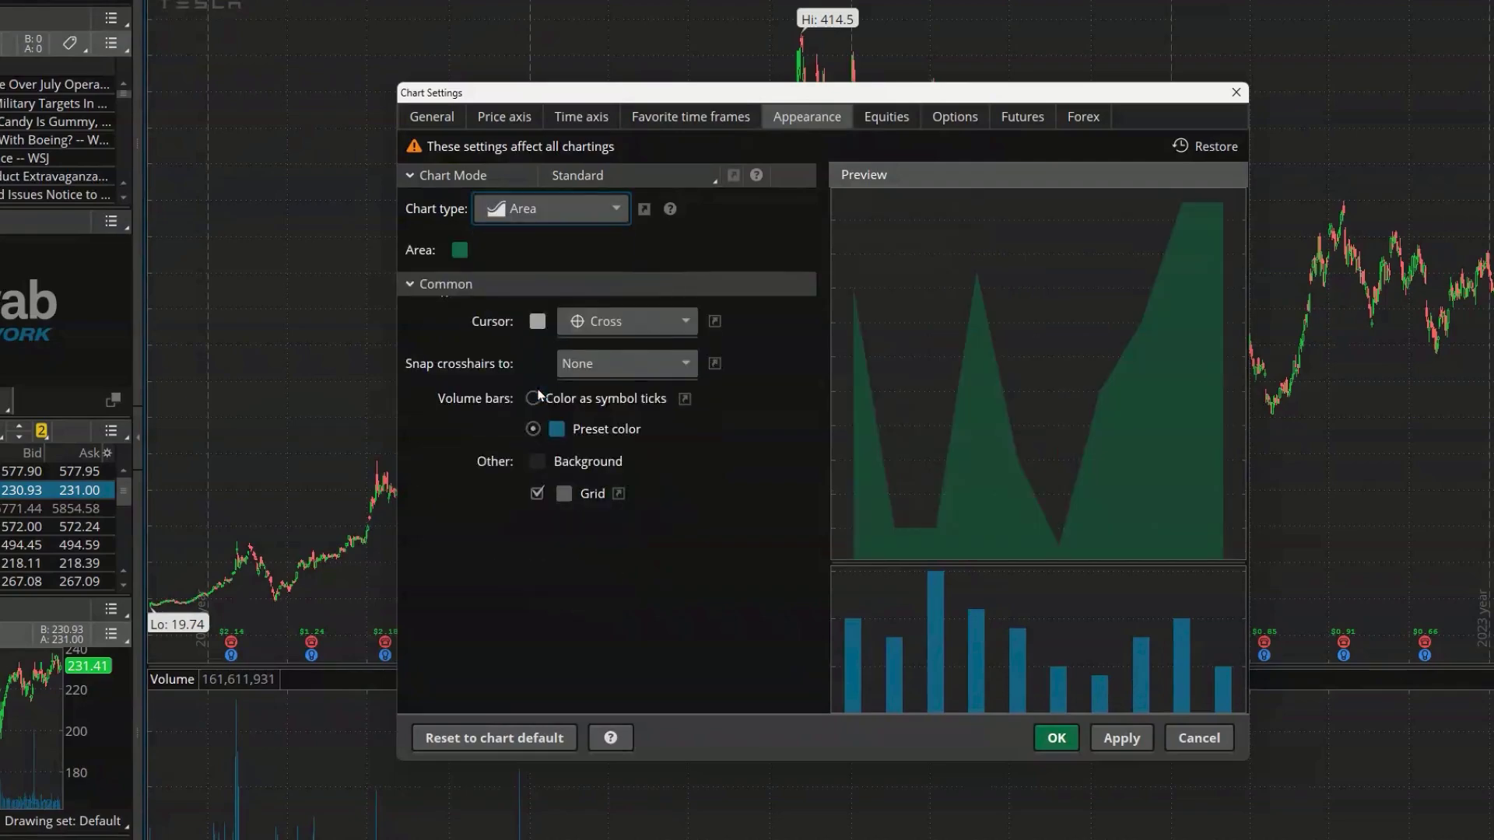
pyautogui.click(541, 212)
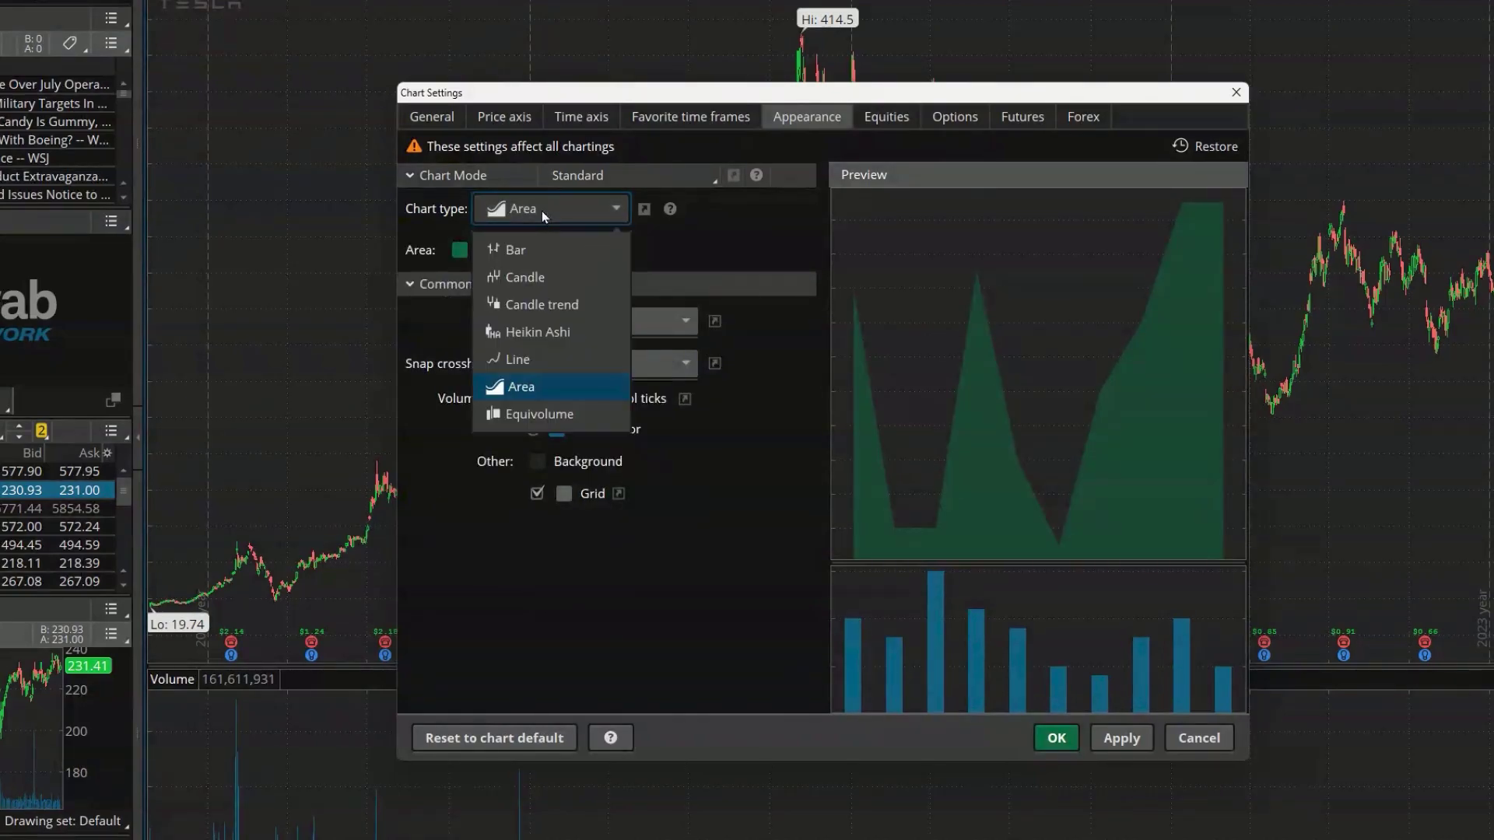
pyautogui.click(545, 276)
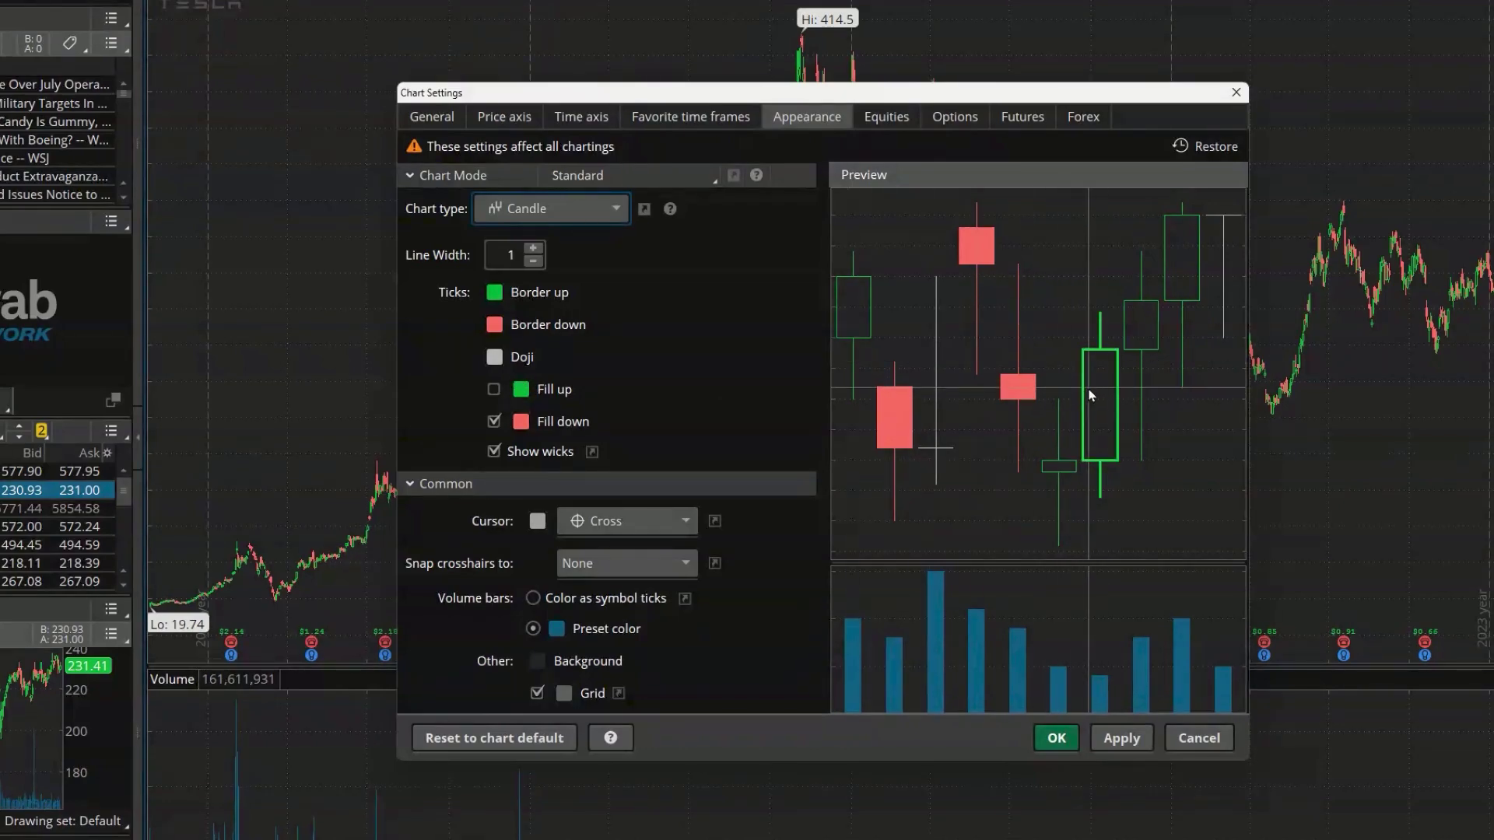
# Enable Fill up for rising candles, try cyan as the fill color, and set it to green.
pyautogui.click(494, 390)
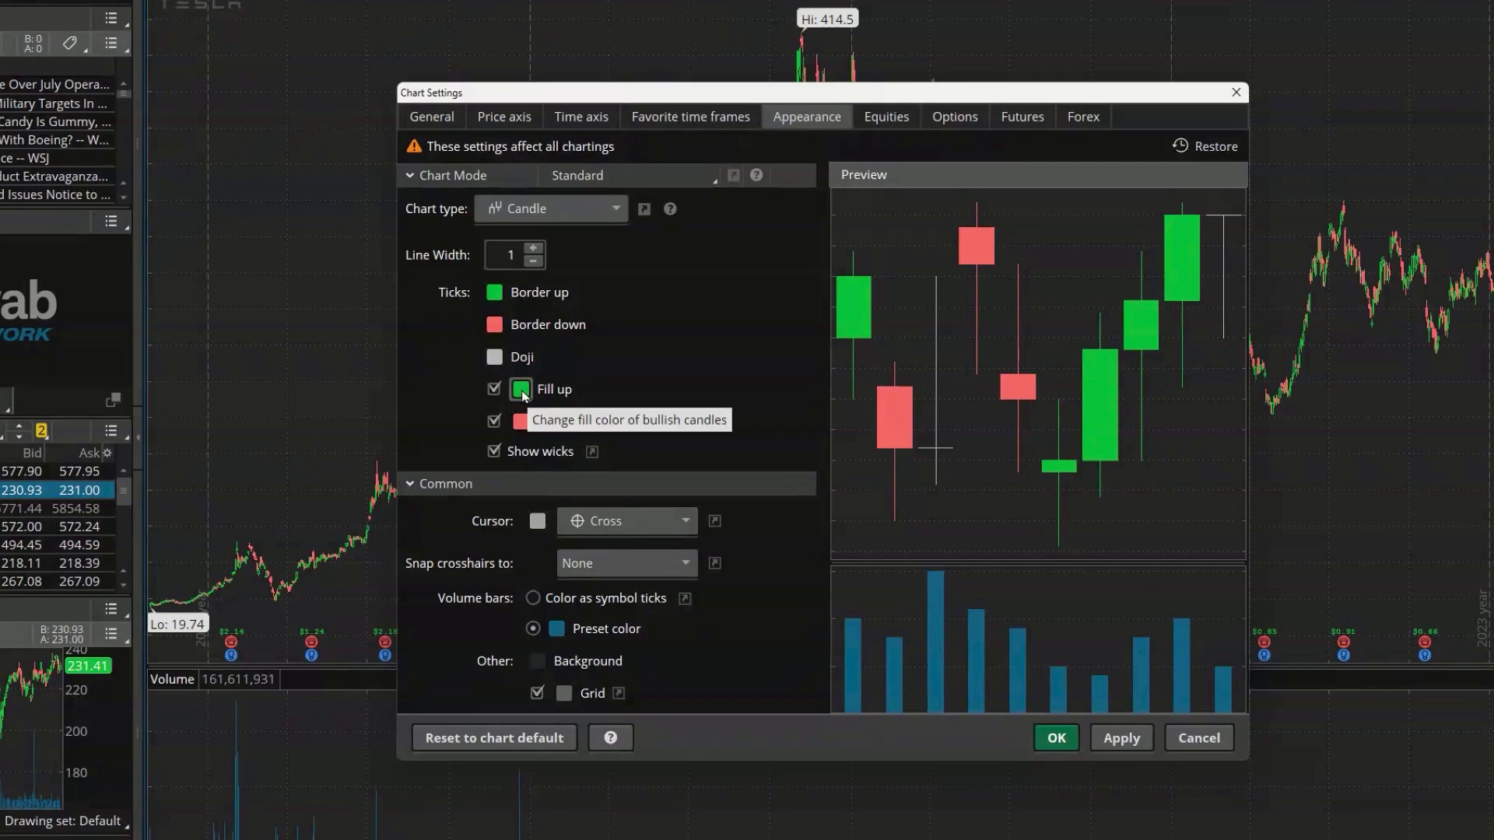
pyautogui.click(520, 389)
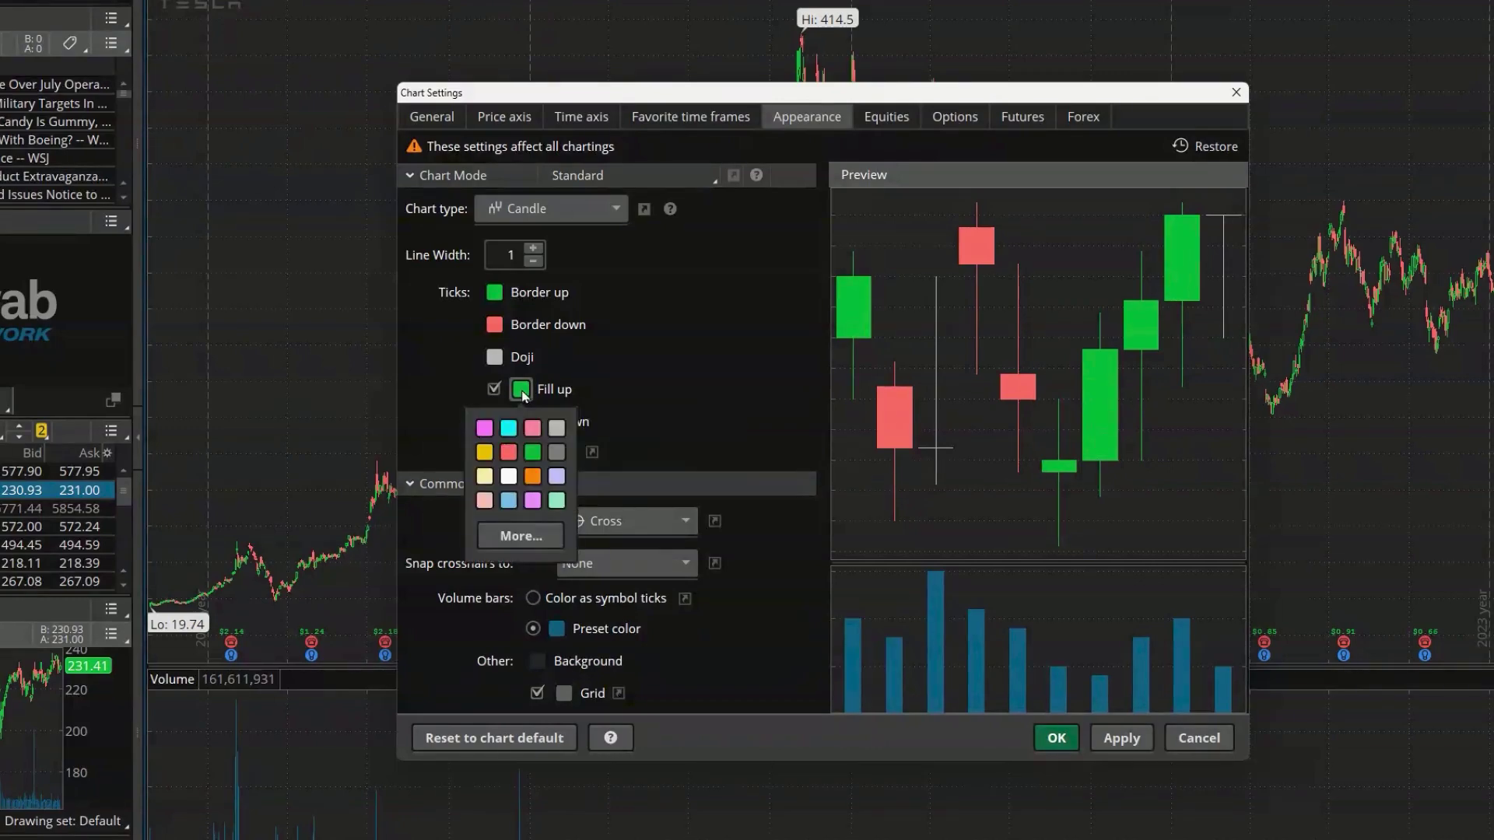
pyautogui.click(511, 429)
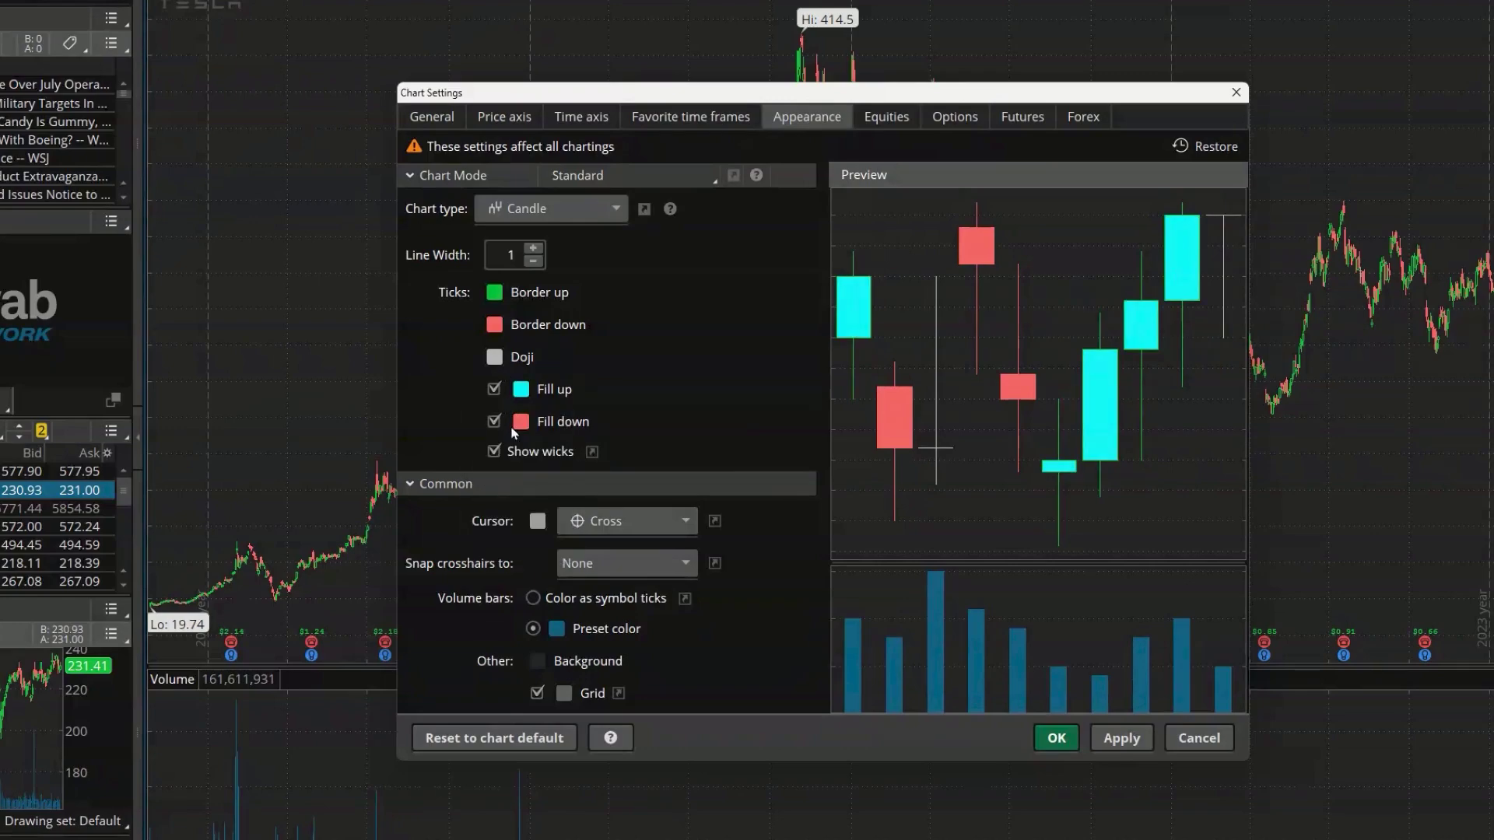
pyautogui.click(521, 390)
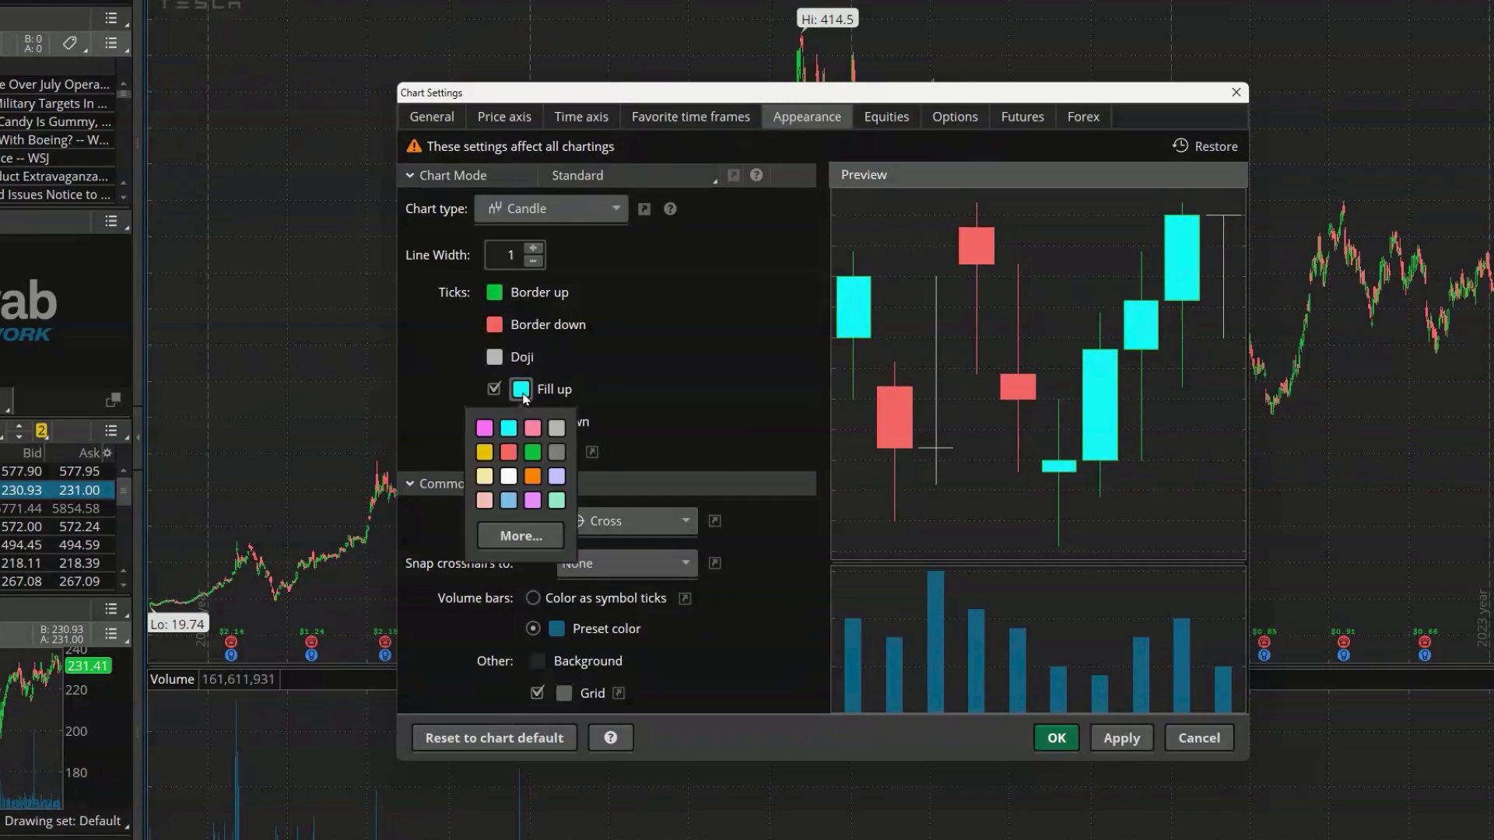
pyautogui.click(533, 451)
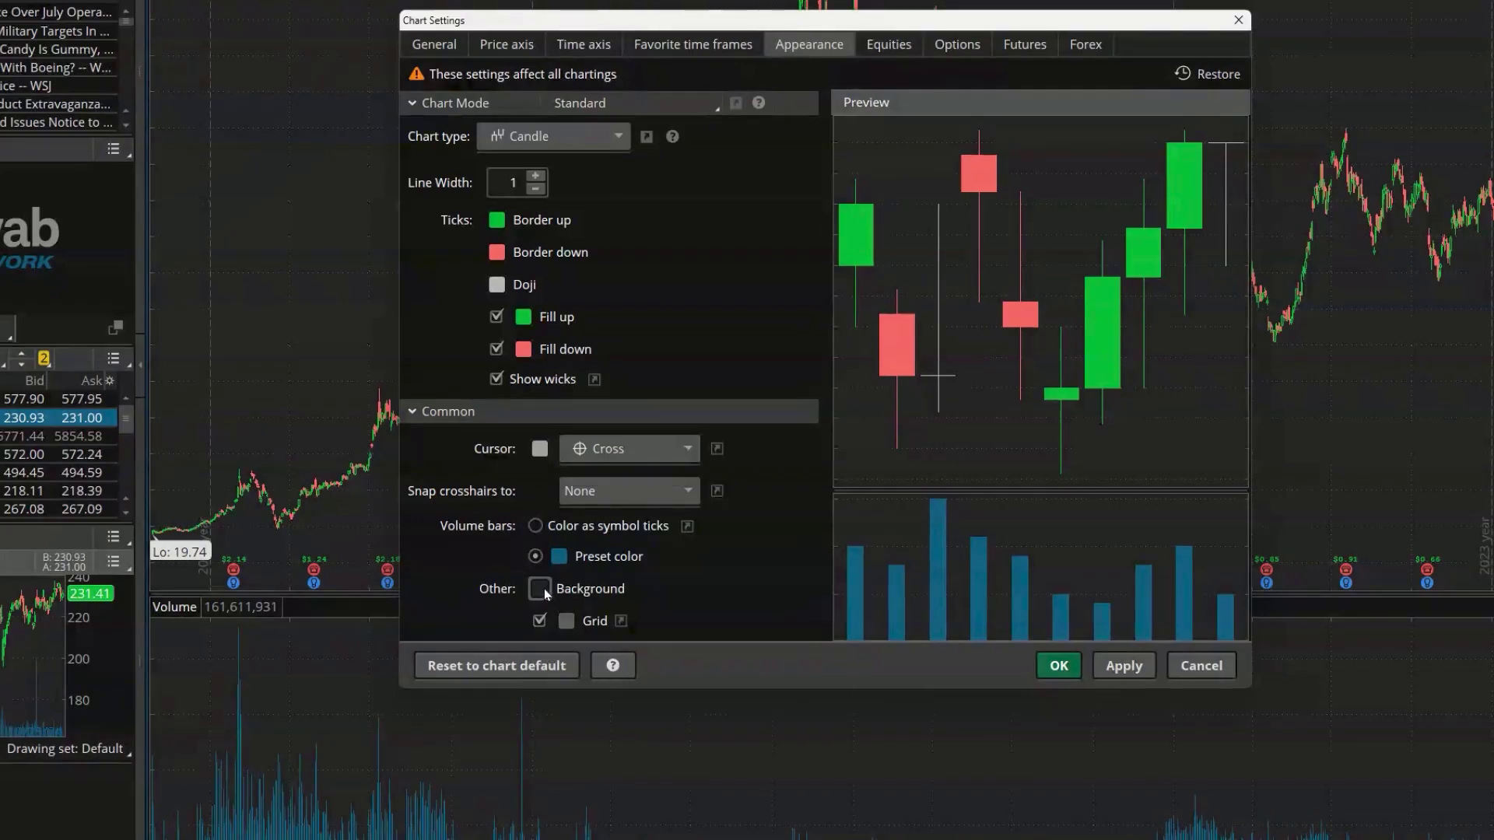
# Try black and white as the chart background color and return it to dark gray.
pyautogui.click(544, 588)
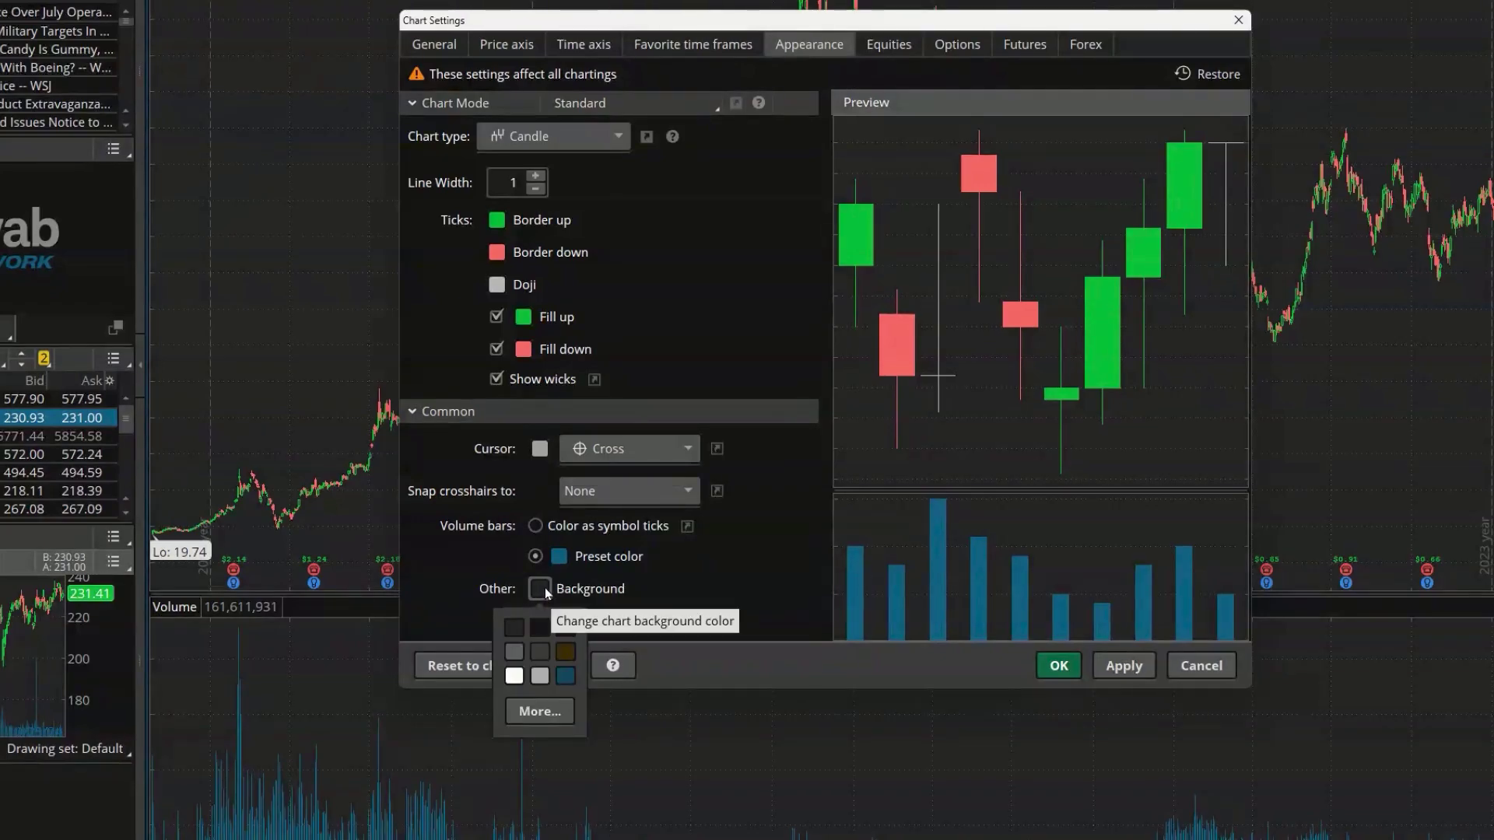
pyautogui.click(543, 630)
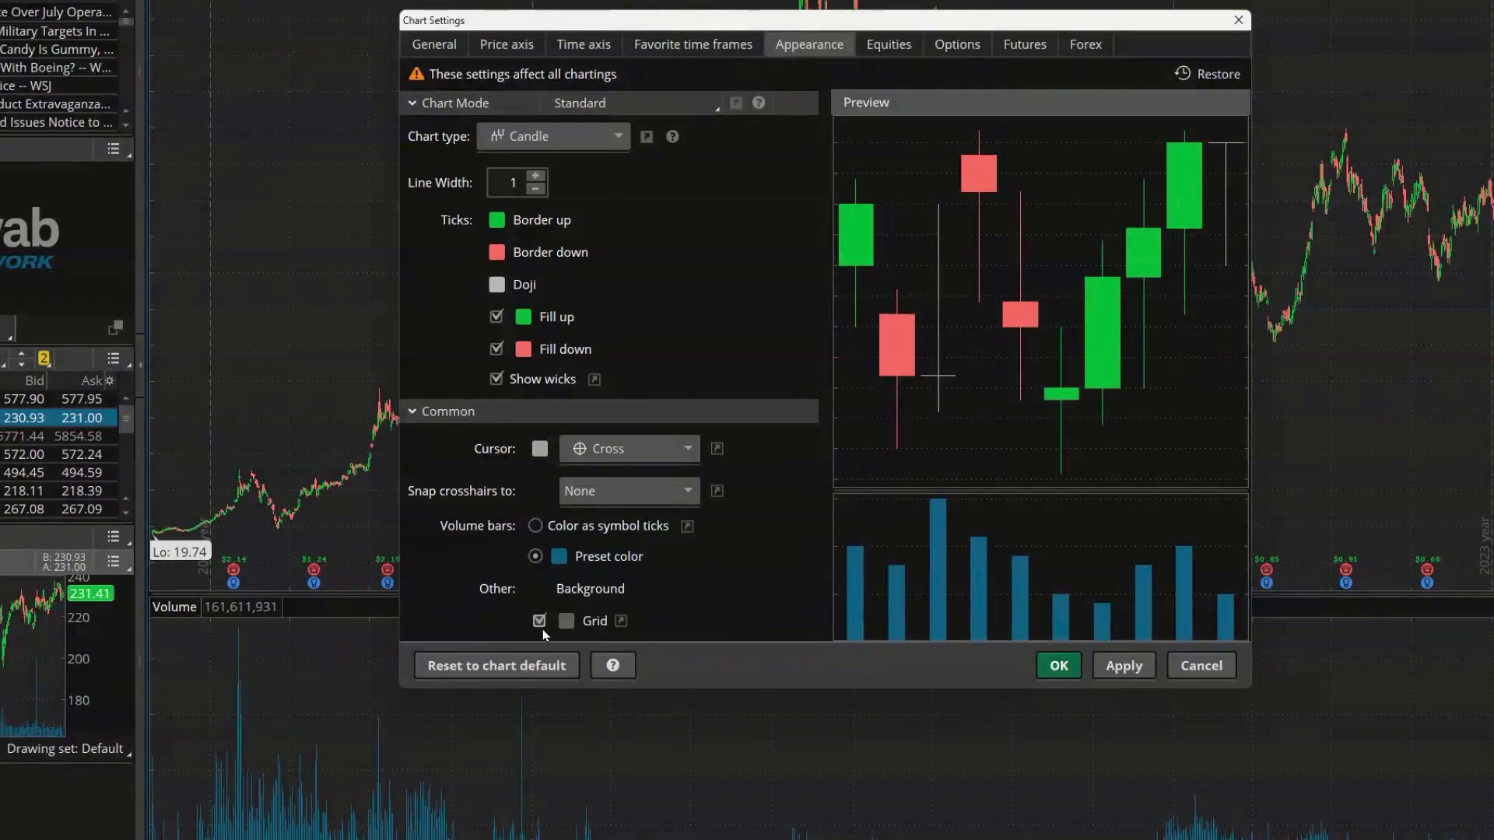
pyautogui.click(544, 590)
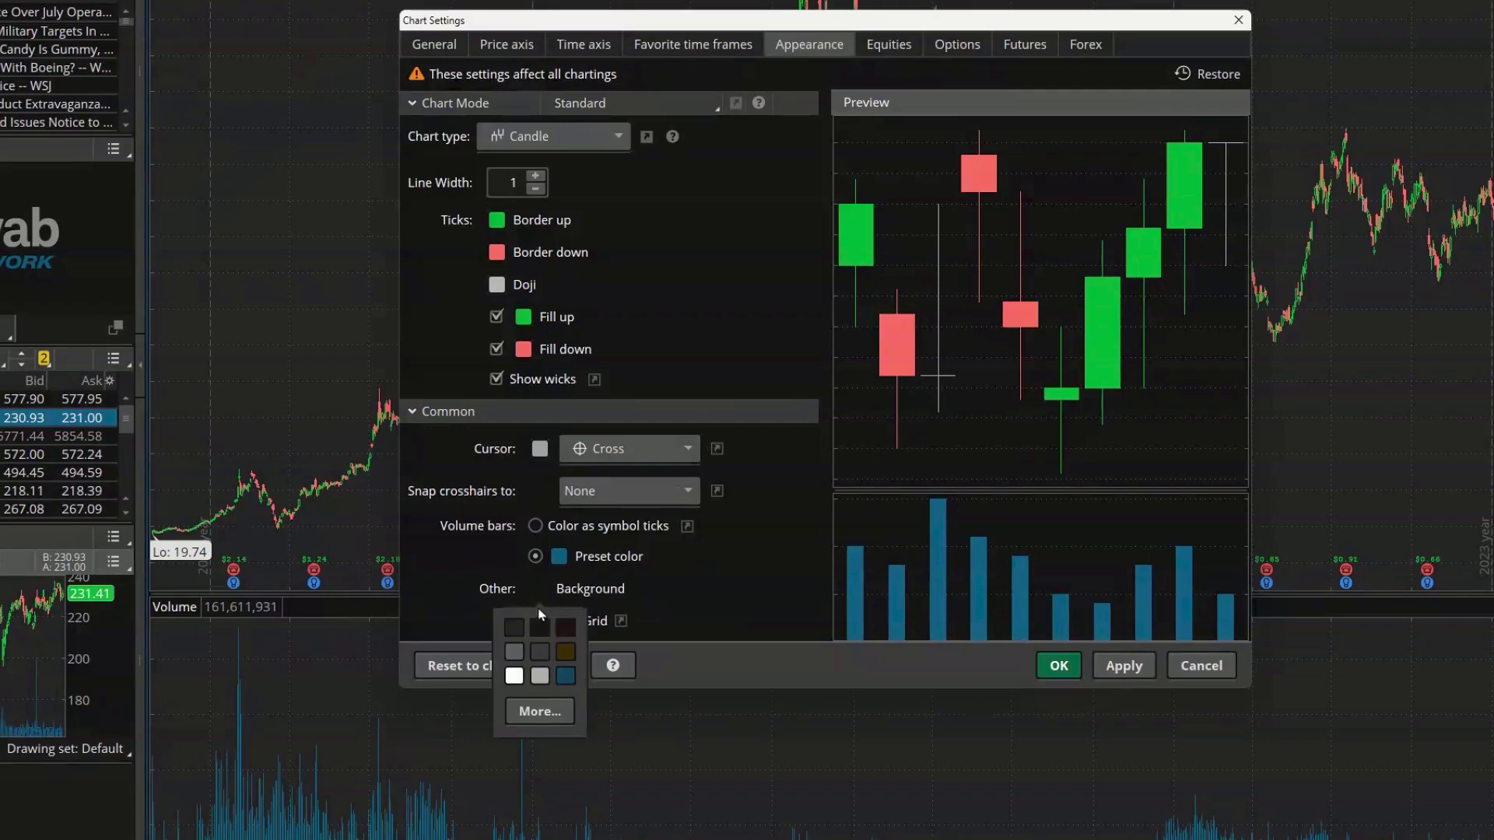
pyautogui.click(515, 652)
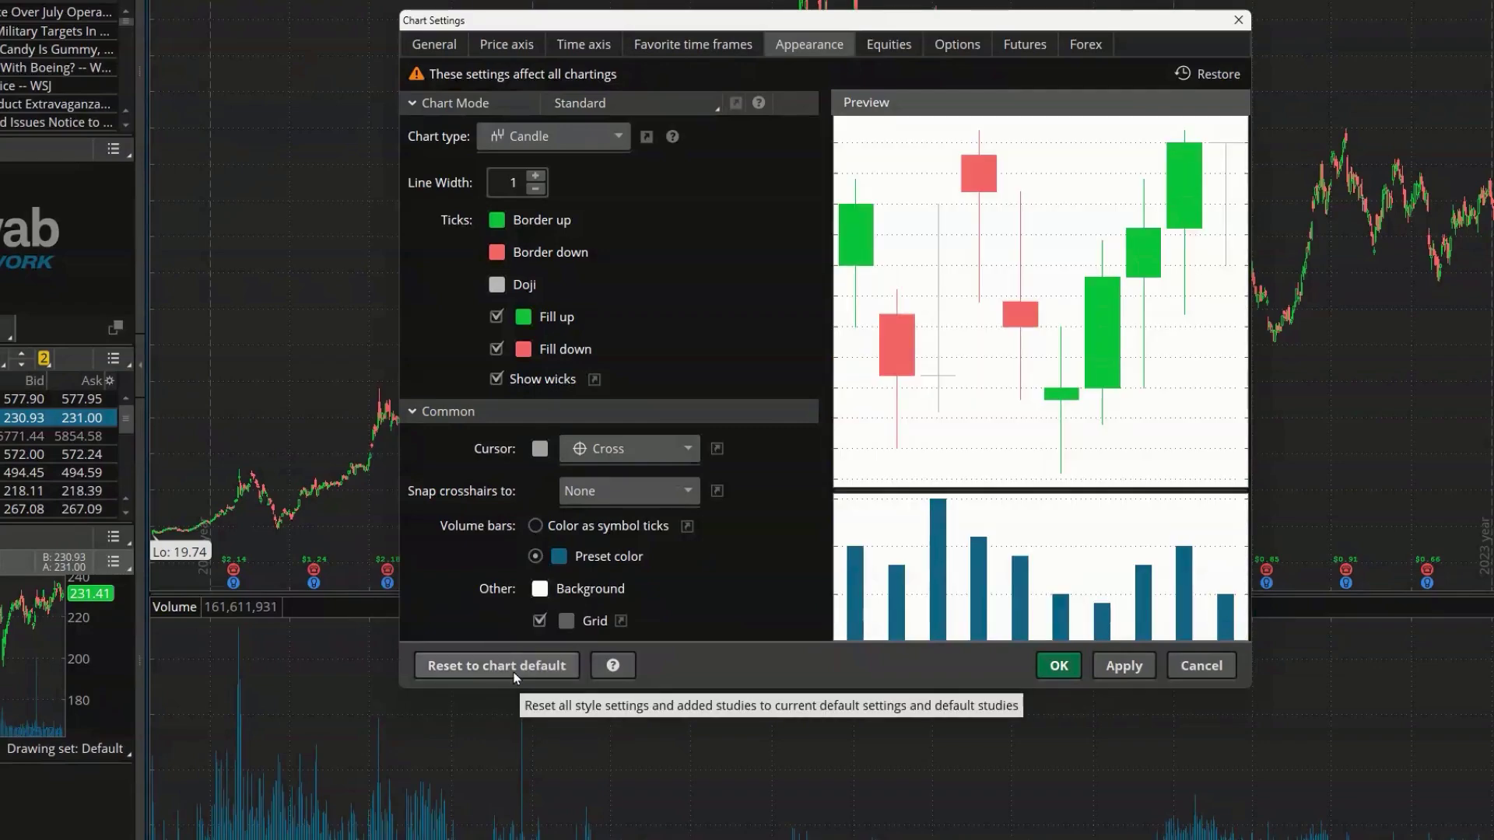
pyautogui.click(539, 593)
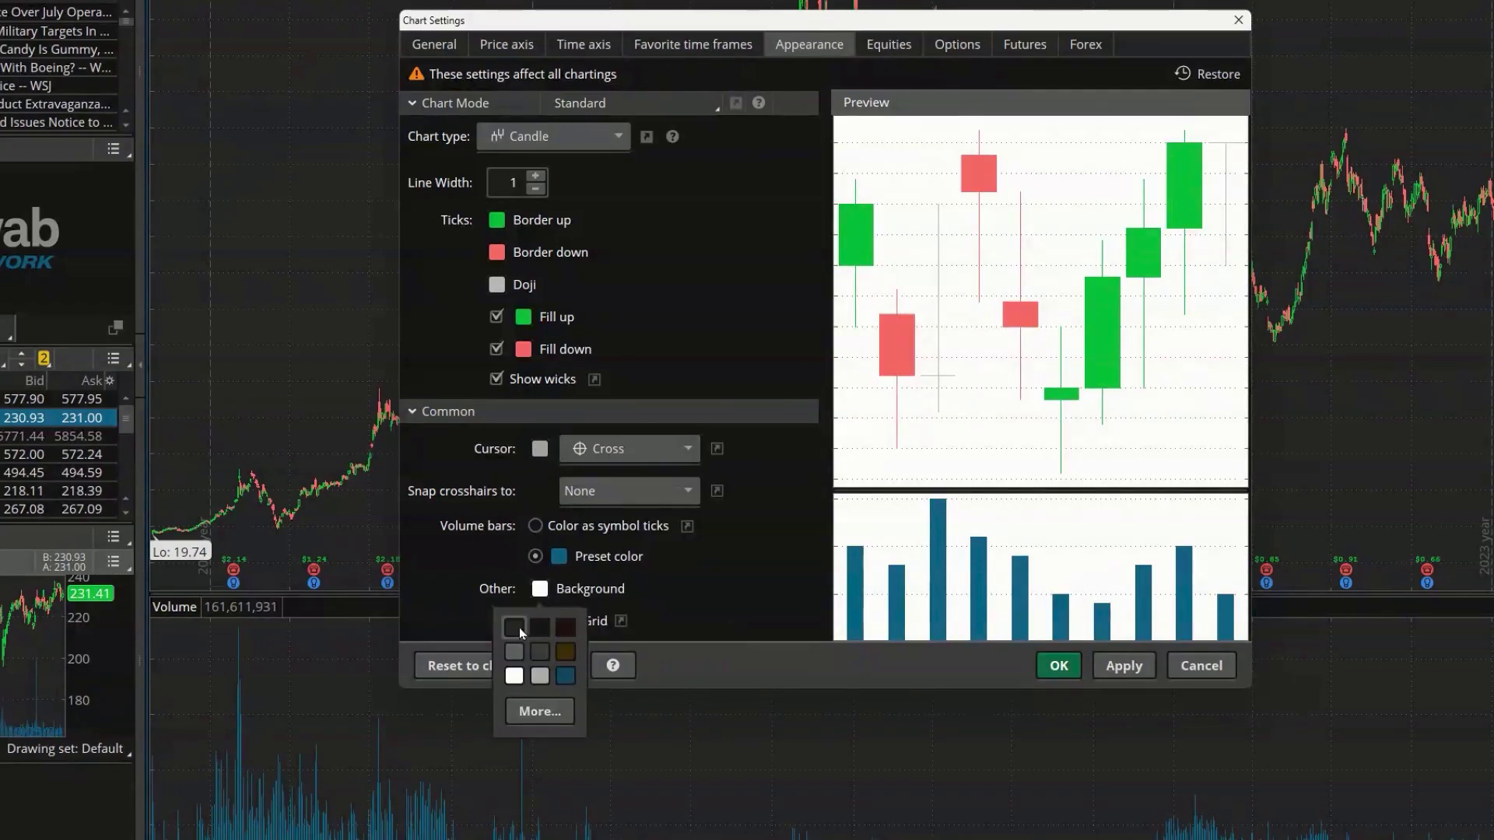
pyautogui.click(519, 627)
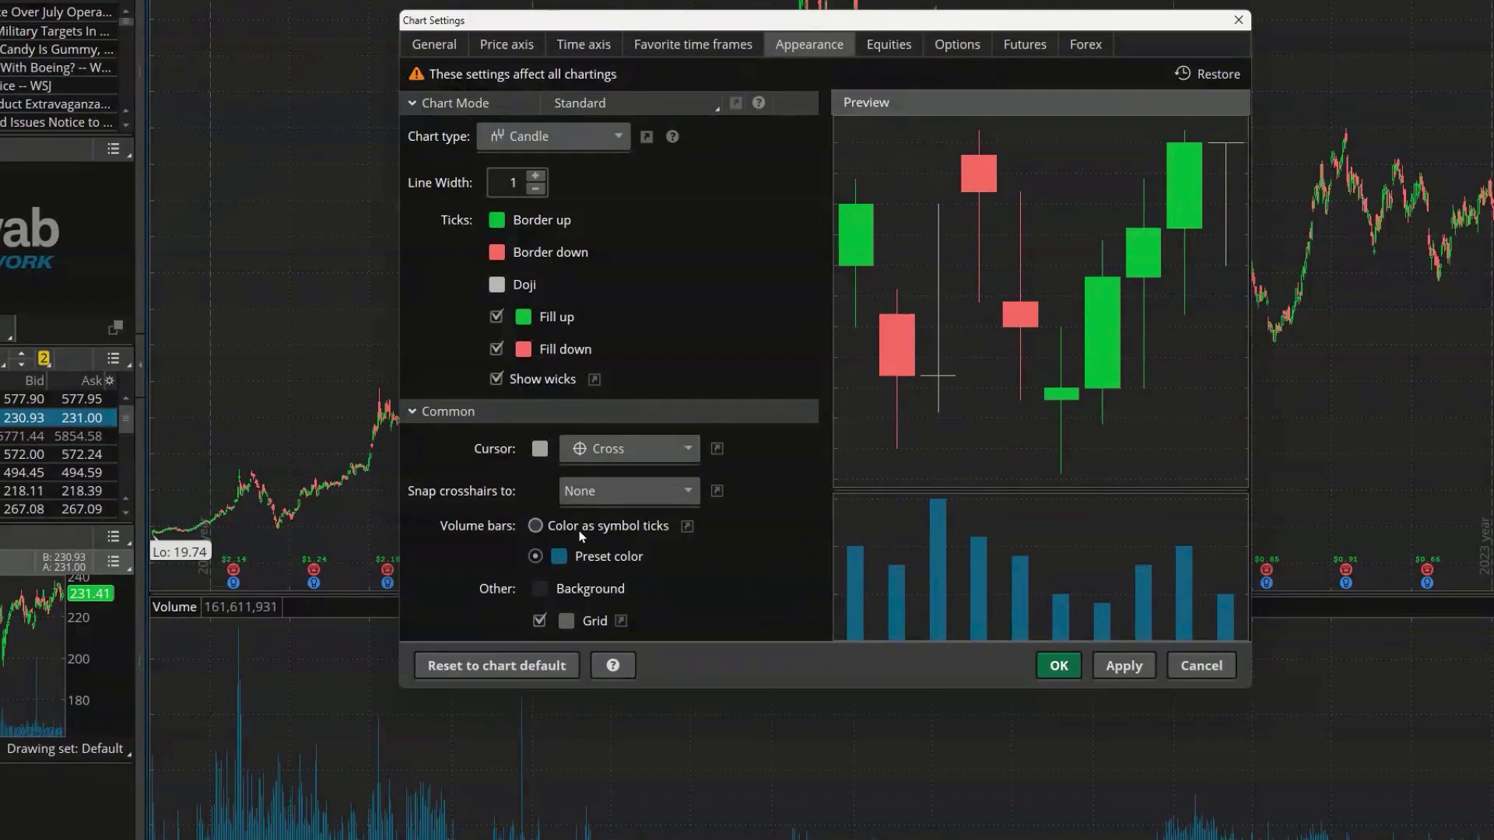
# Set the volume bars to use the Color as symbol ticks option.
pyautogui.click(535, 526)
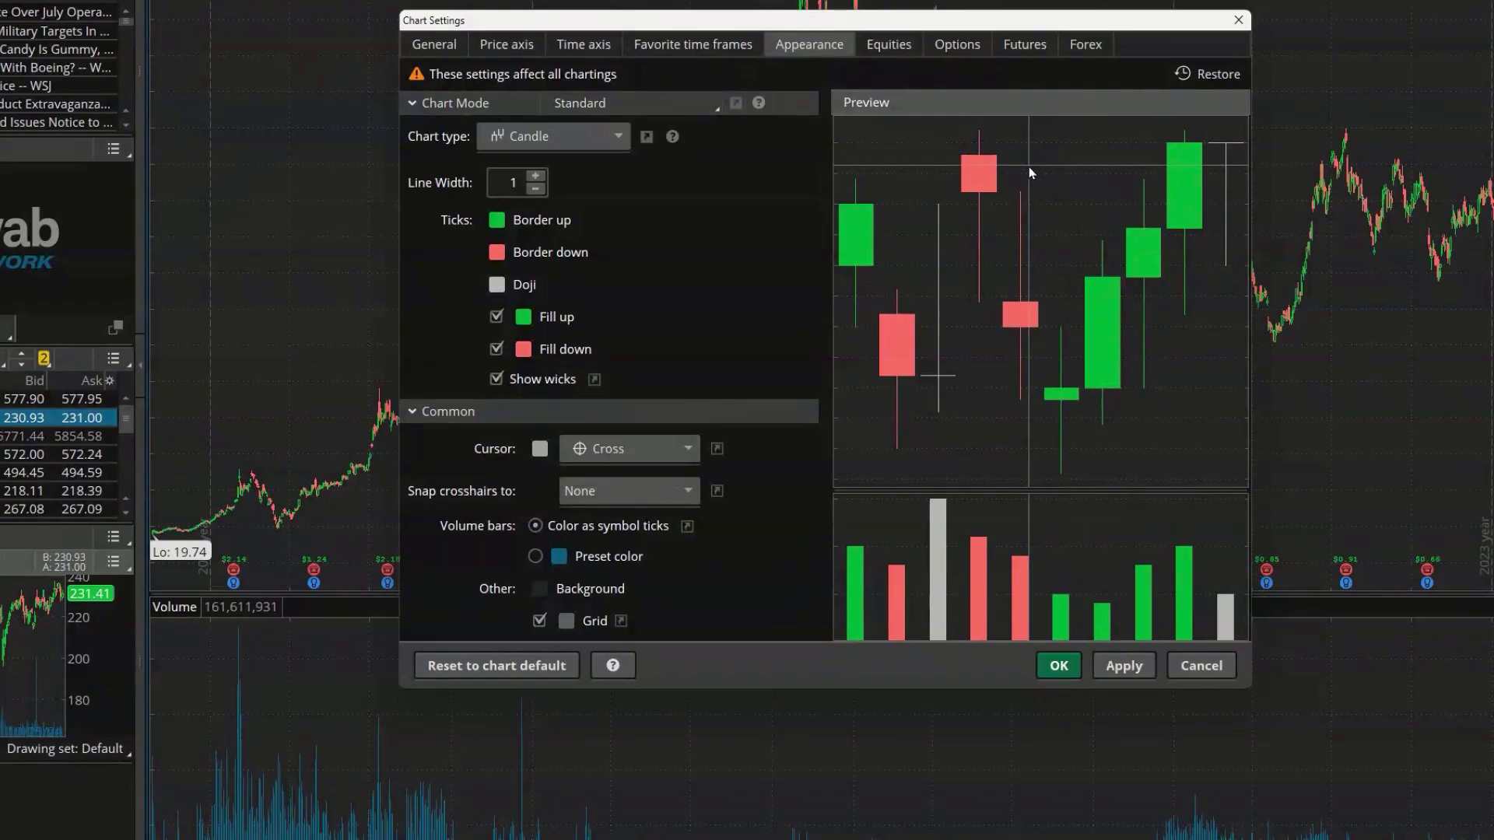
# Hide the chart grid lines in the appearance settings and apply the chart settings.
pyautogui.click(539, 622)
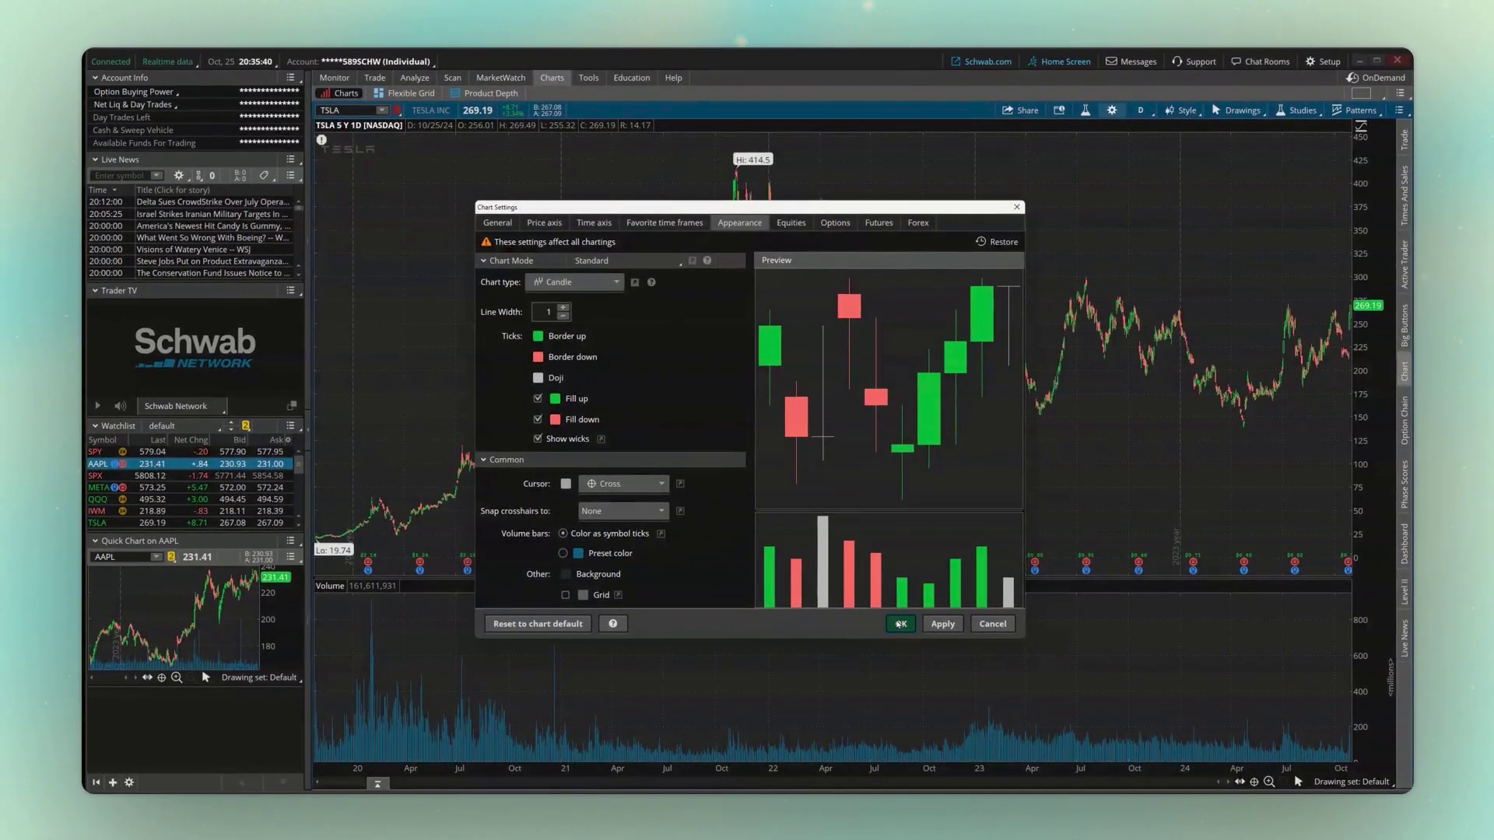
pyautogui.click(1059, 666)
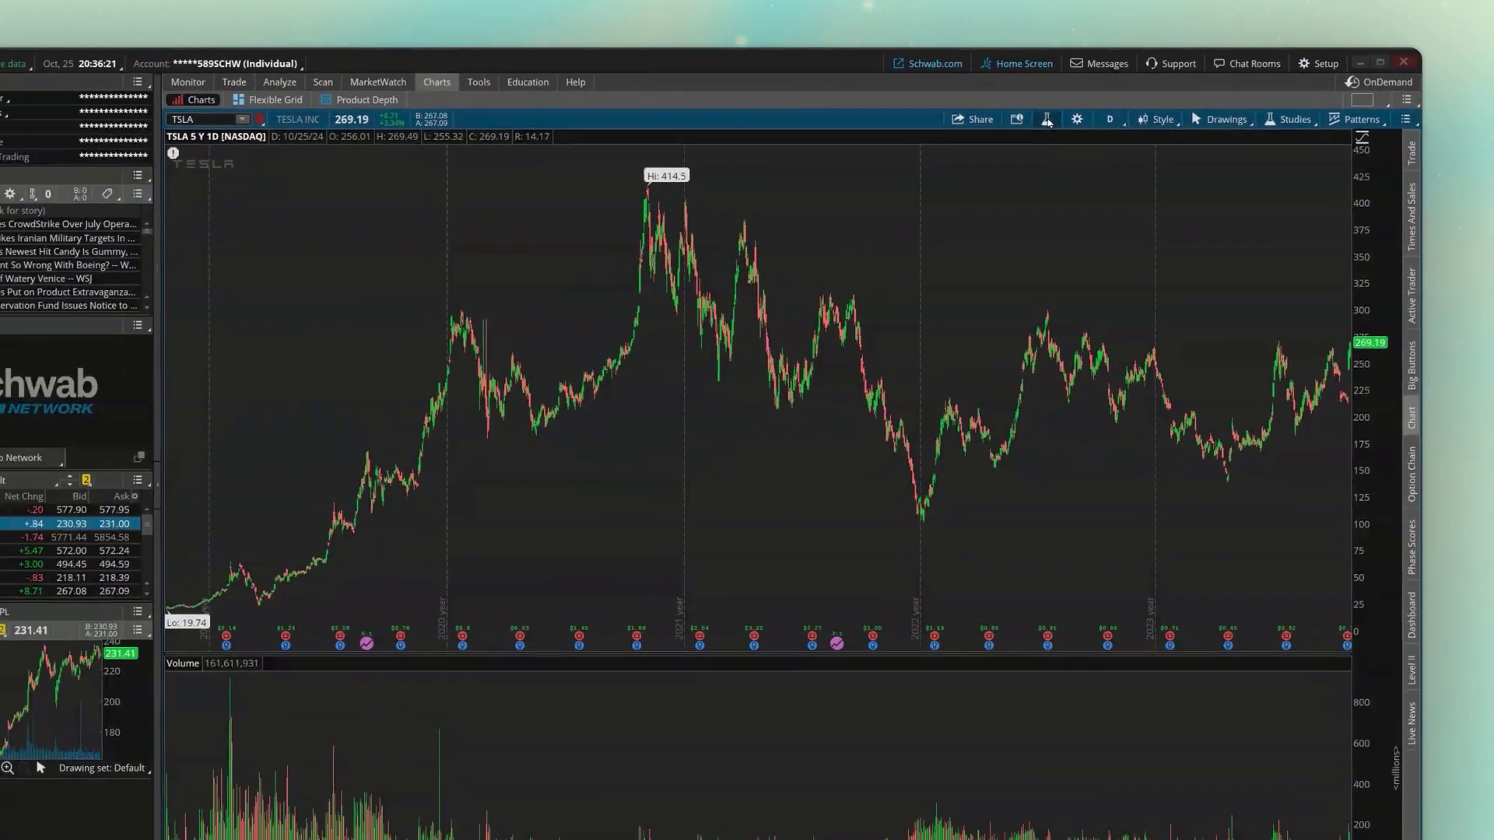
# Search the chart studies for "simple" and add the SimpleMovingAvg study to the price chart twice.
pyautogui.click(903, 155)
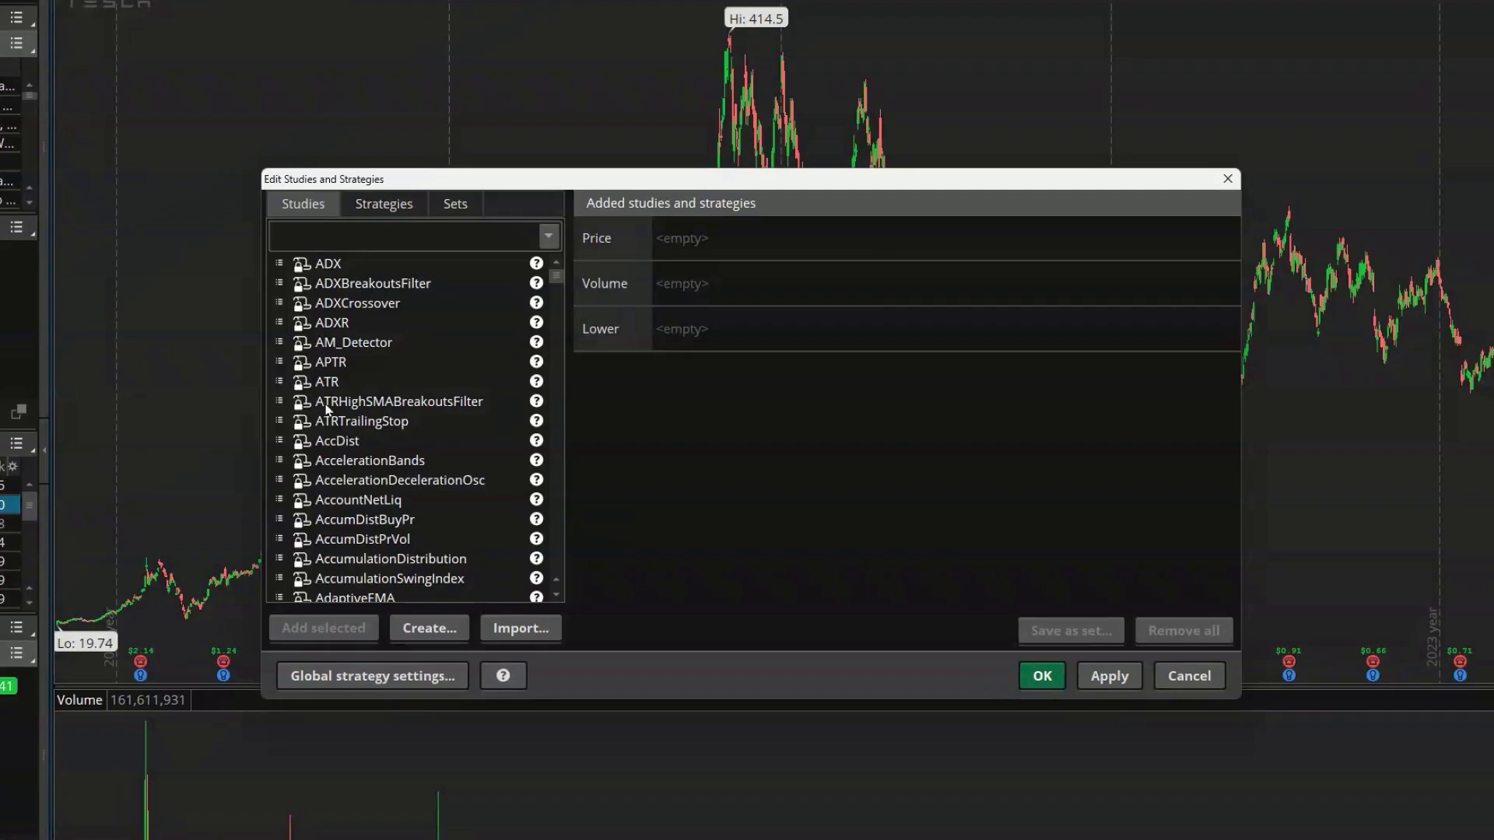
pyautogui.scroll(-20, 330, 411)
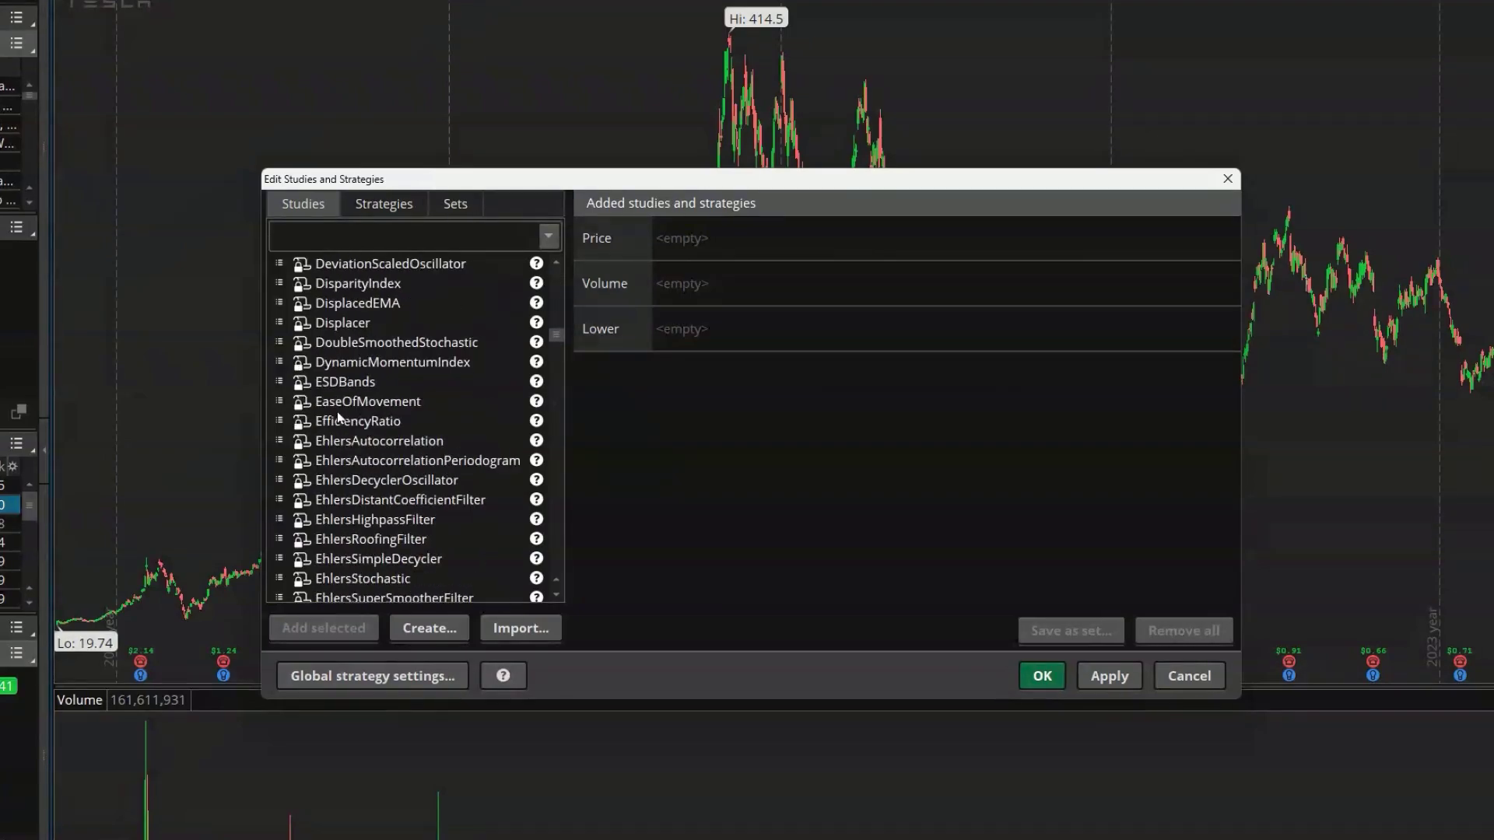
pyautogui.scroll(-6, 338, 413)
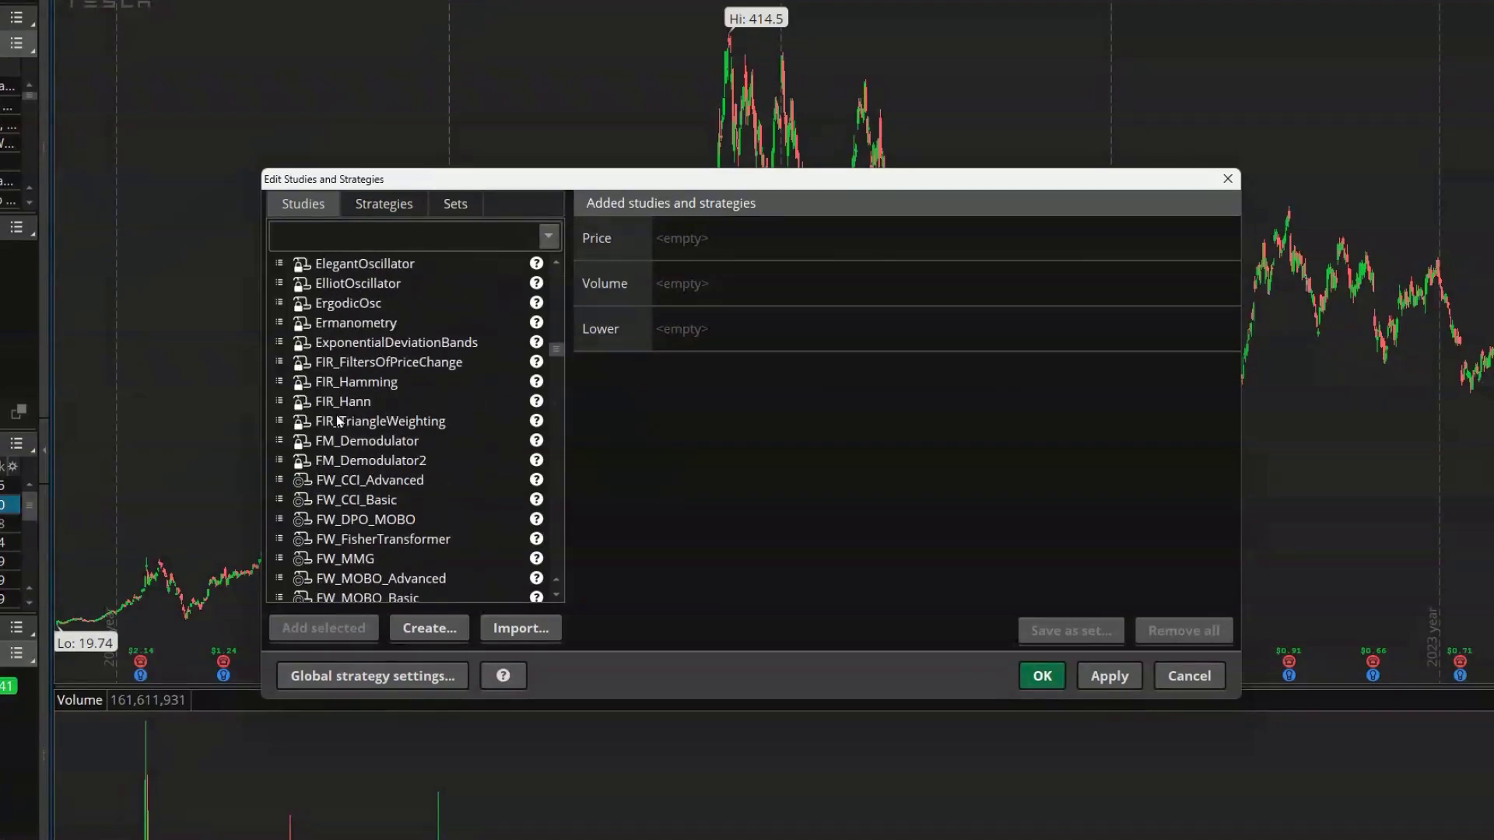
pyautogui.click(368, 229)
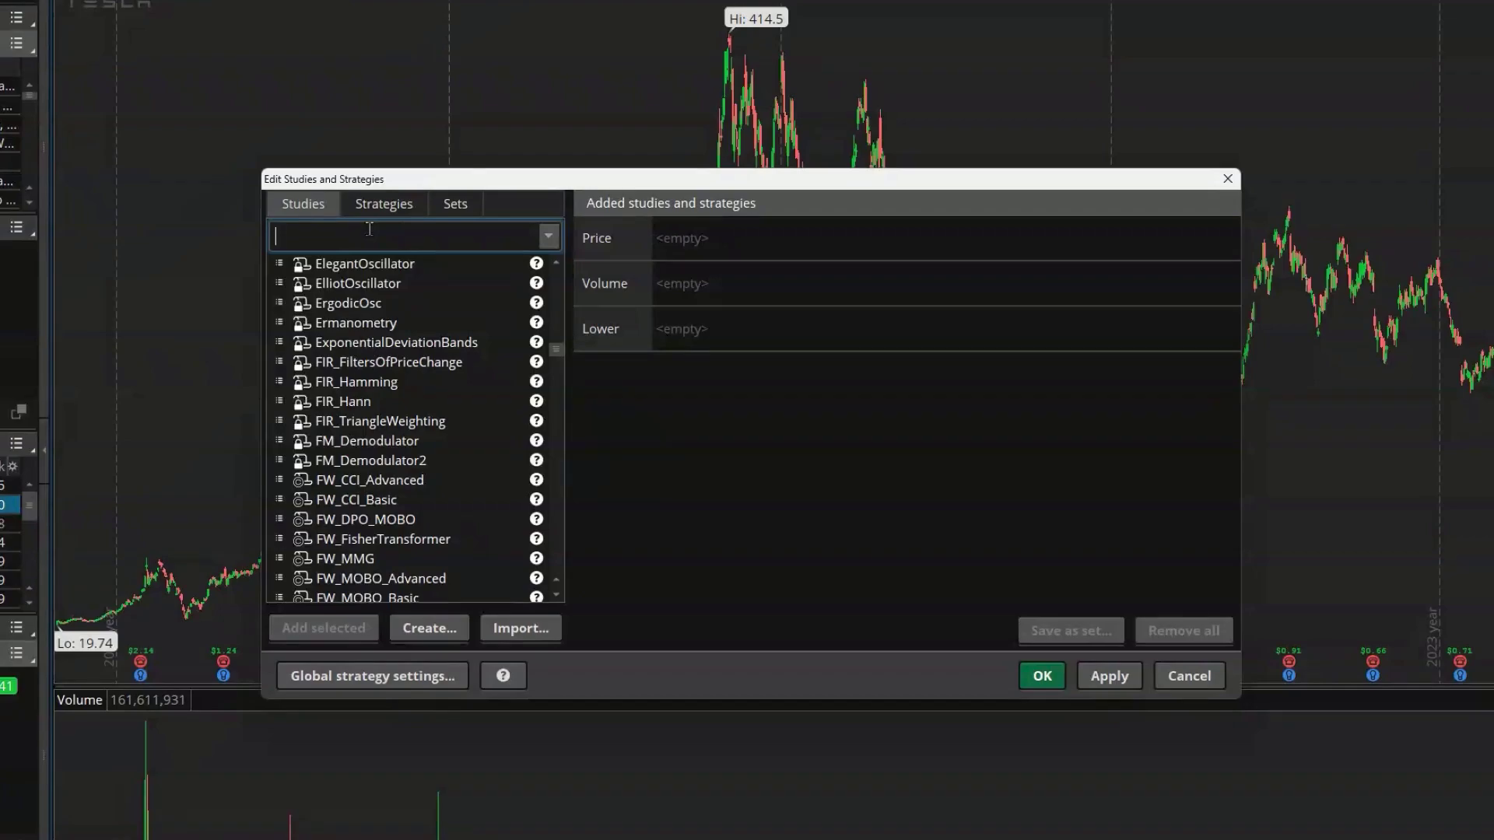
pyautogui.write('sim')
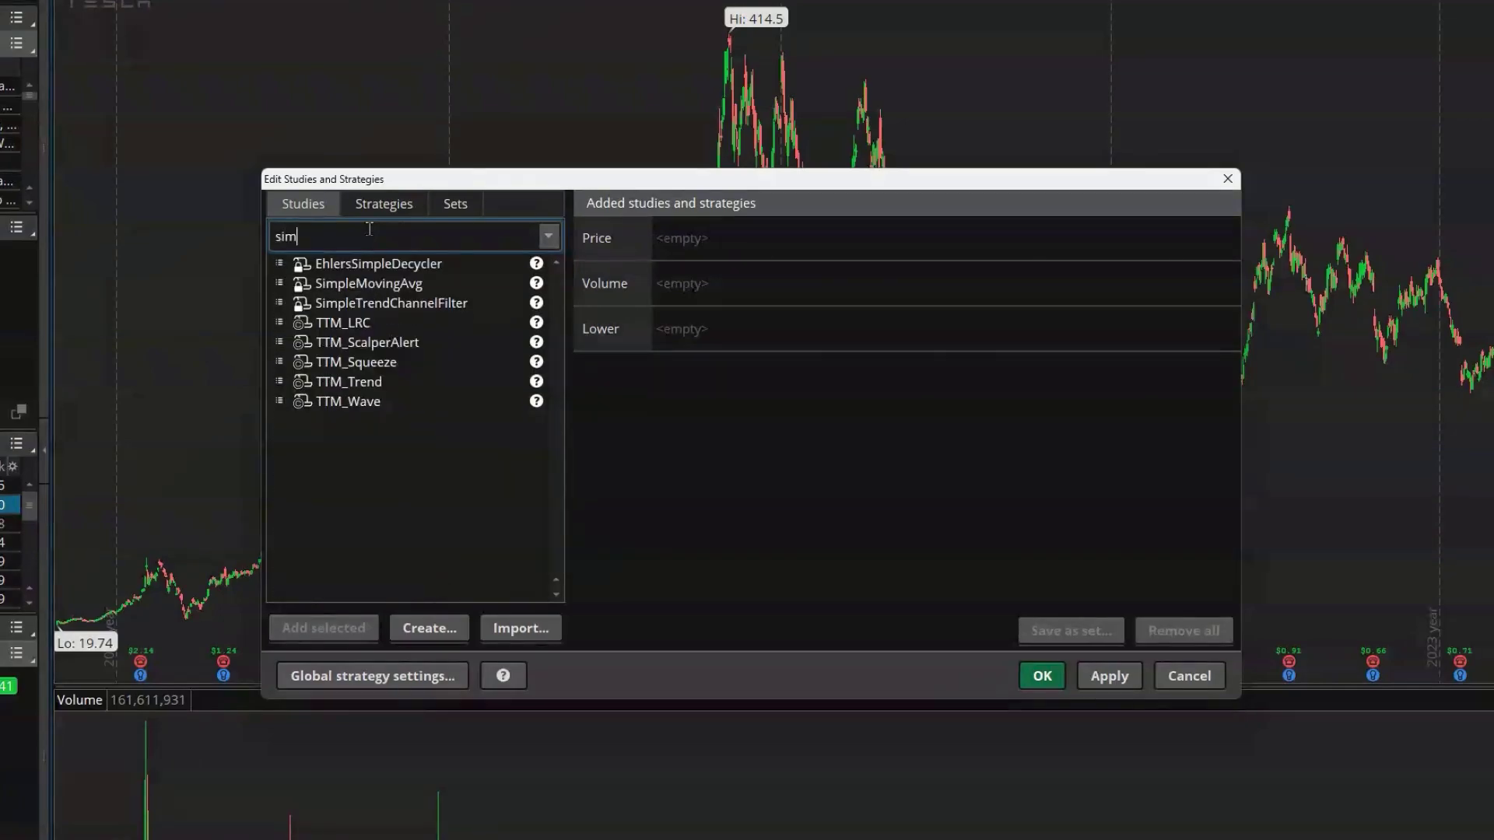
pyautogui.write('ple')
pyautogui.click(375, 287)
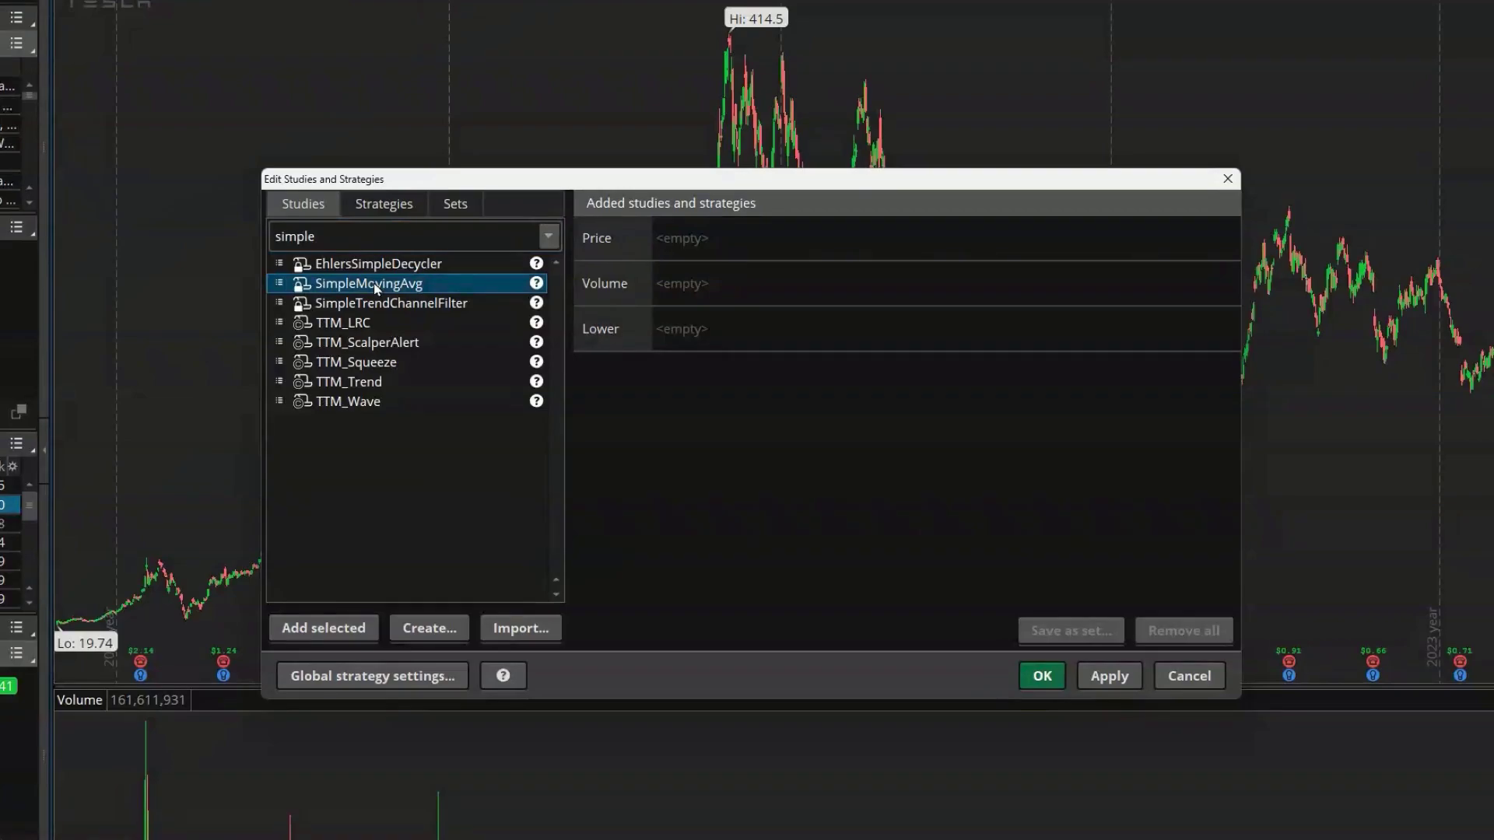
pyautogui.click(326, 630)
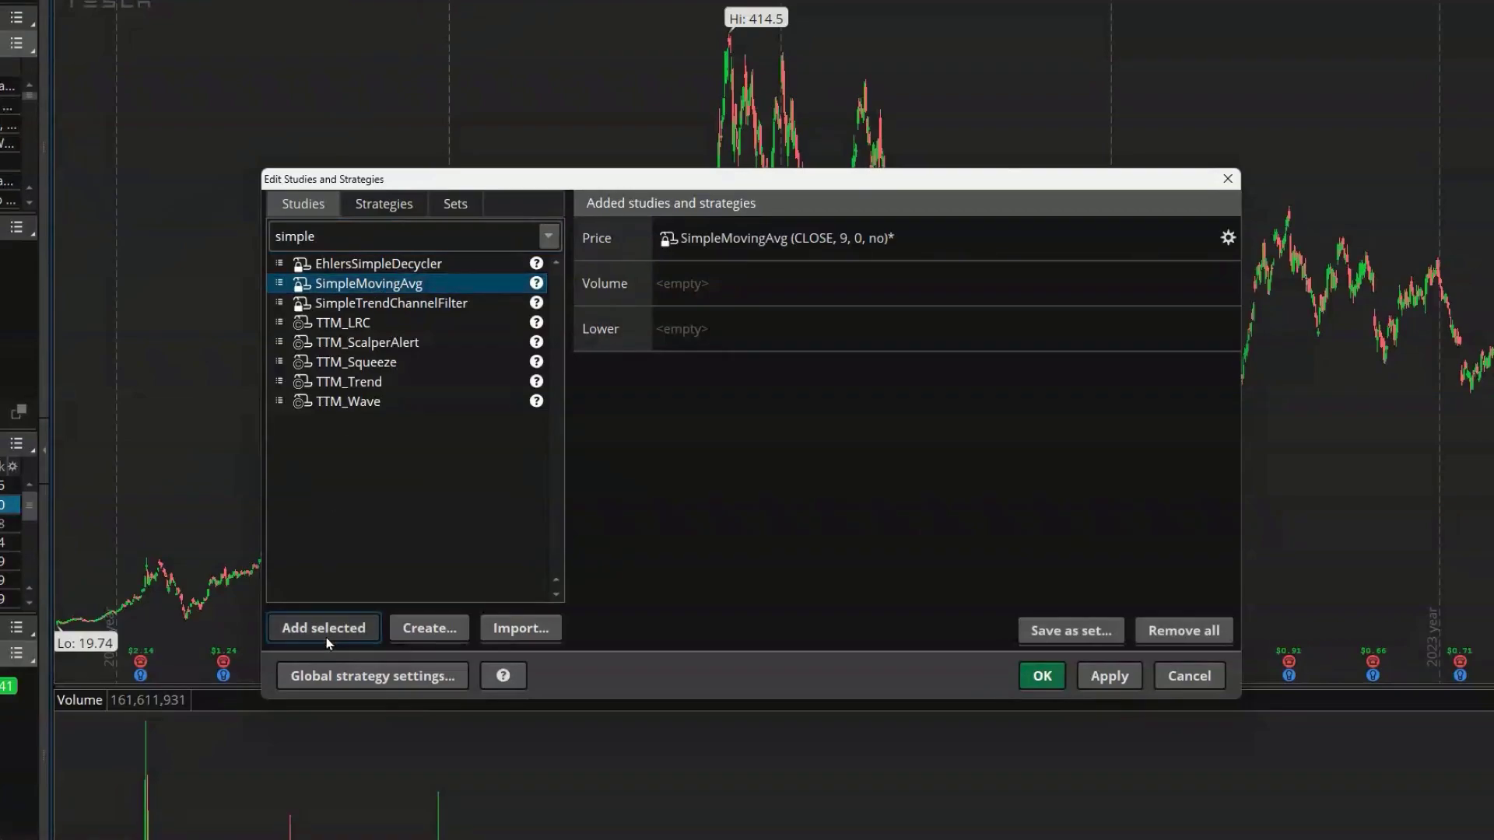
pyautogui.click(327, 634)
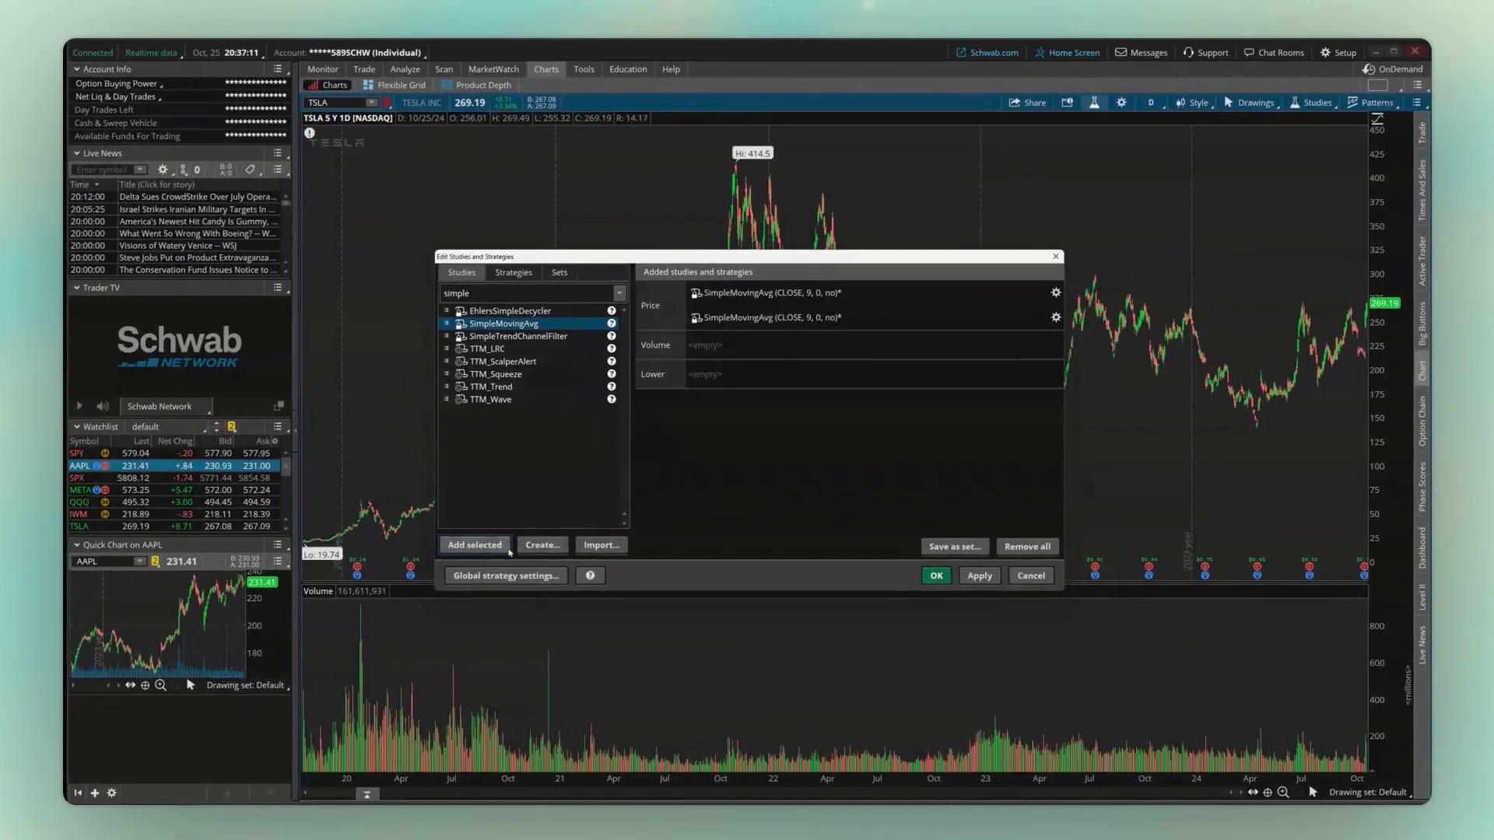
# Try moving the second SimpleMovingAvg to the Lower section and return it to the Price section.
pyautogui.moveTo(779, 248)
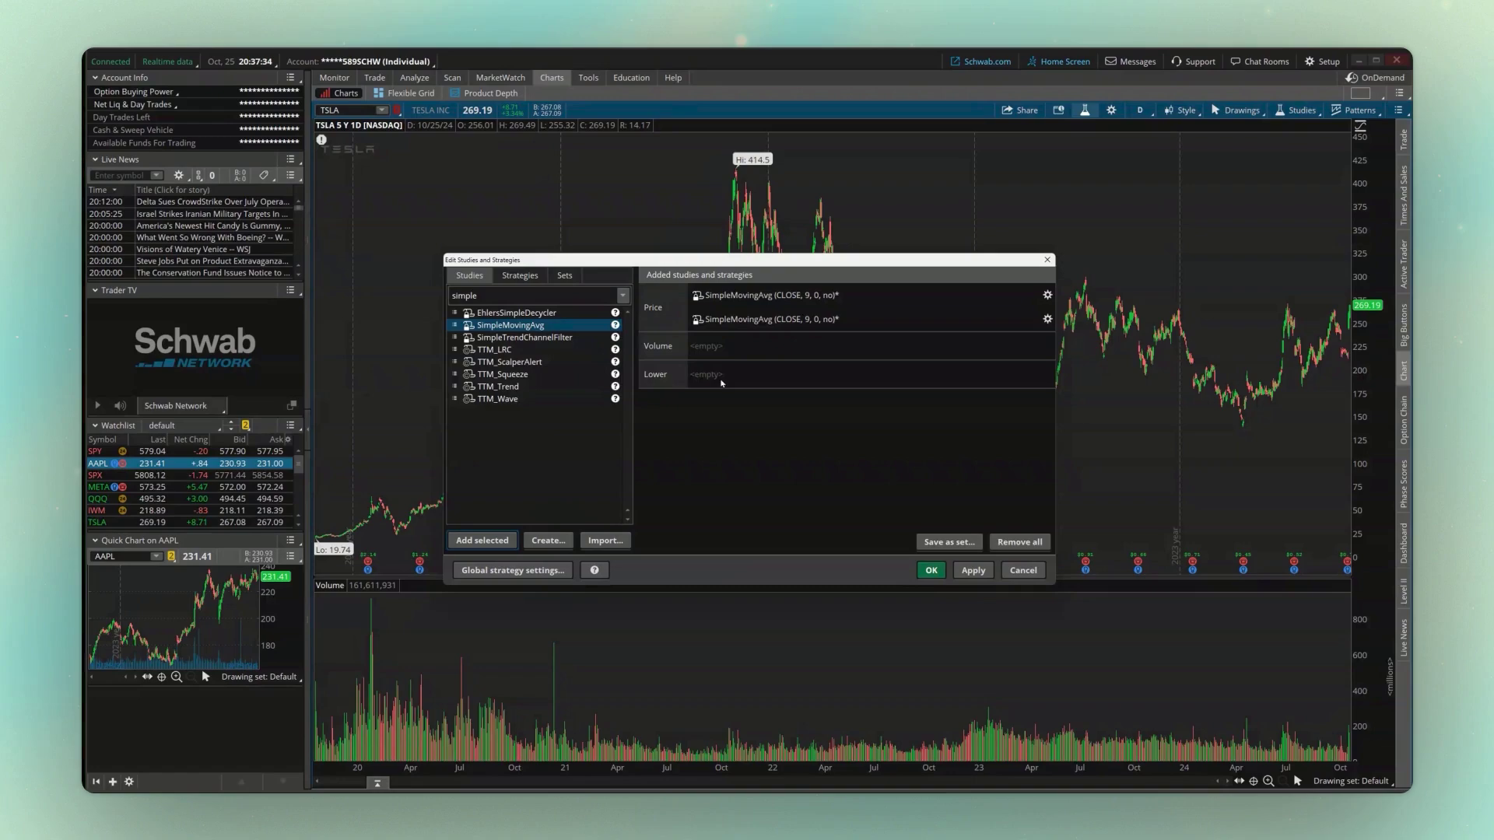
pyautogui.moveTo(763, 319); pyautogui.dragTo(749, 389)
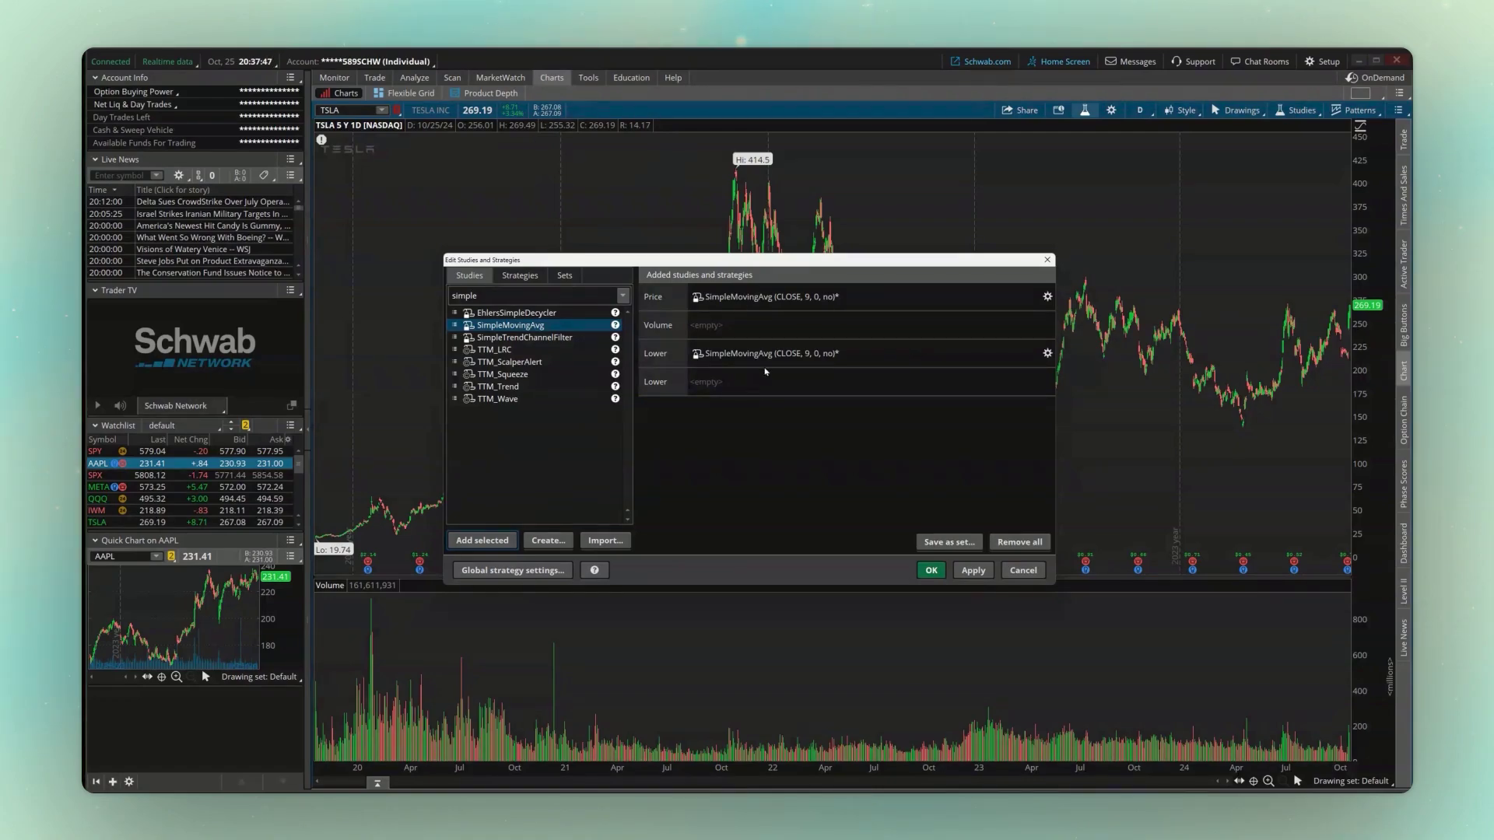
pyautogui.moveTo(766, 371); pyautogui.dragTo(760, 303)
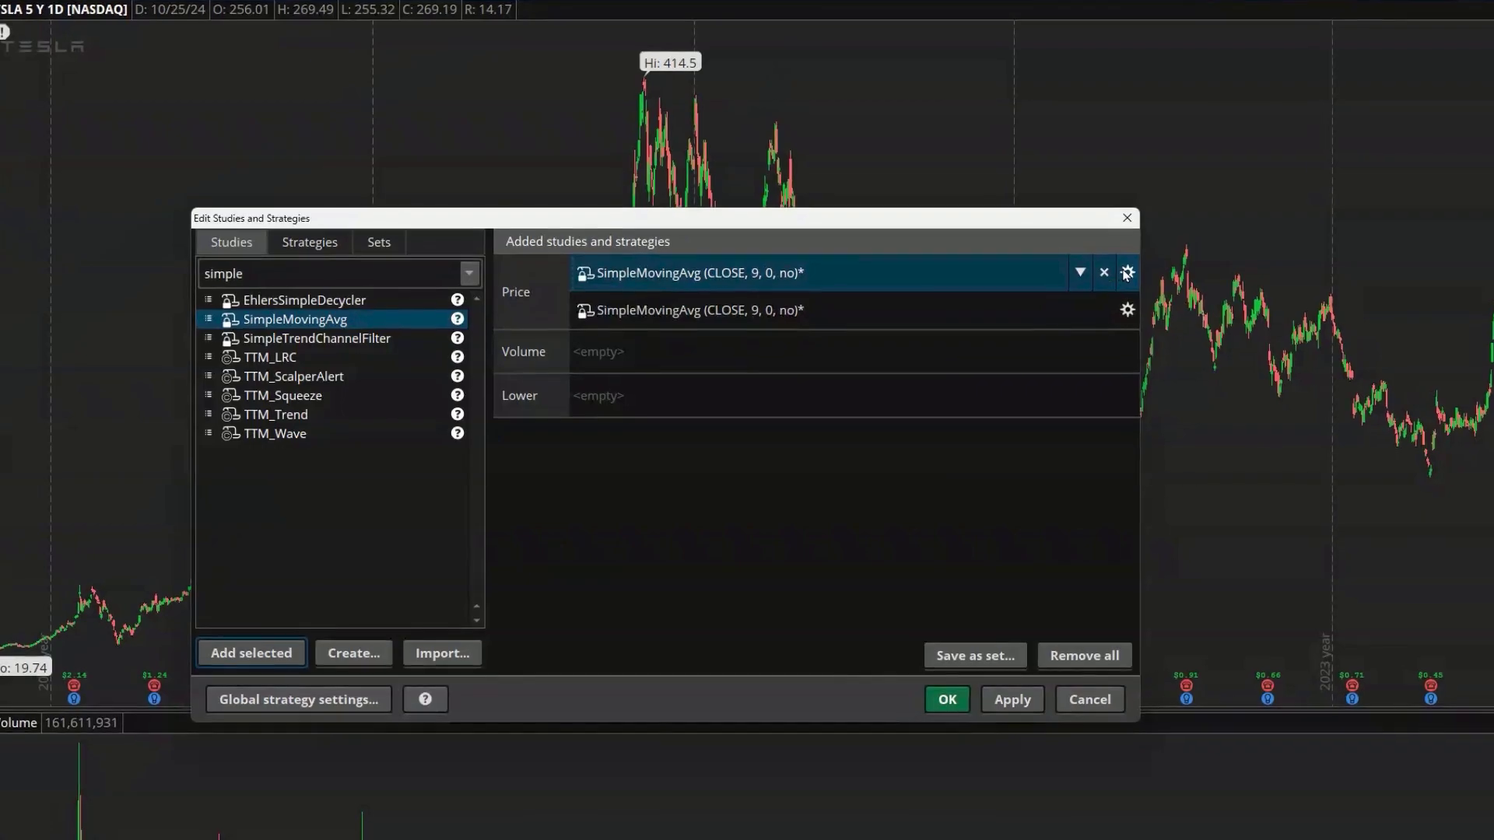
# Set the first SimpleMovingAvg study's length to 50.
pyautogui.click(1126, 274)
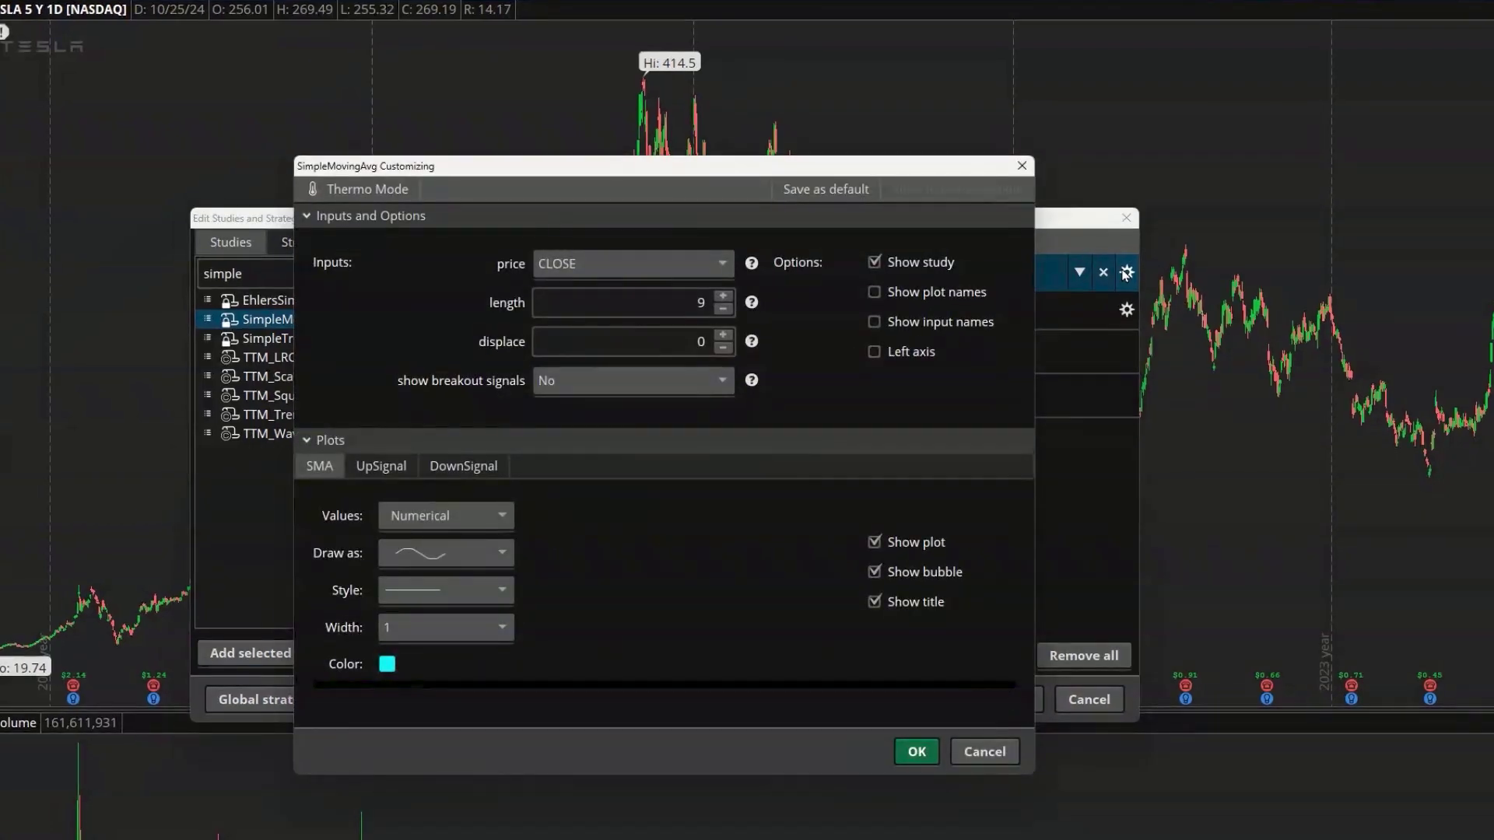
pyautogui.click(707, 304)
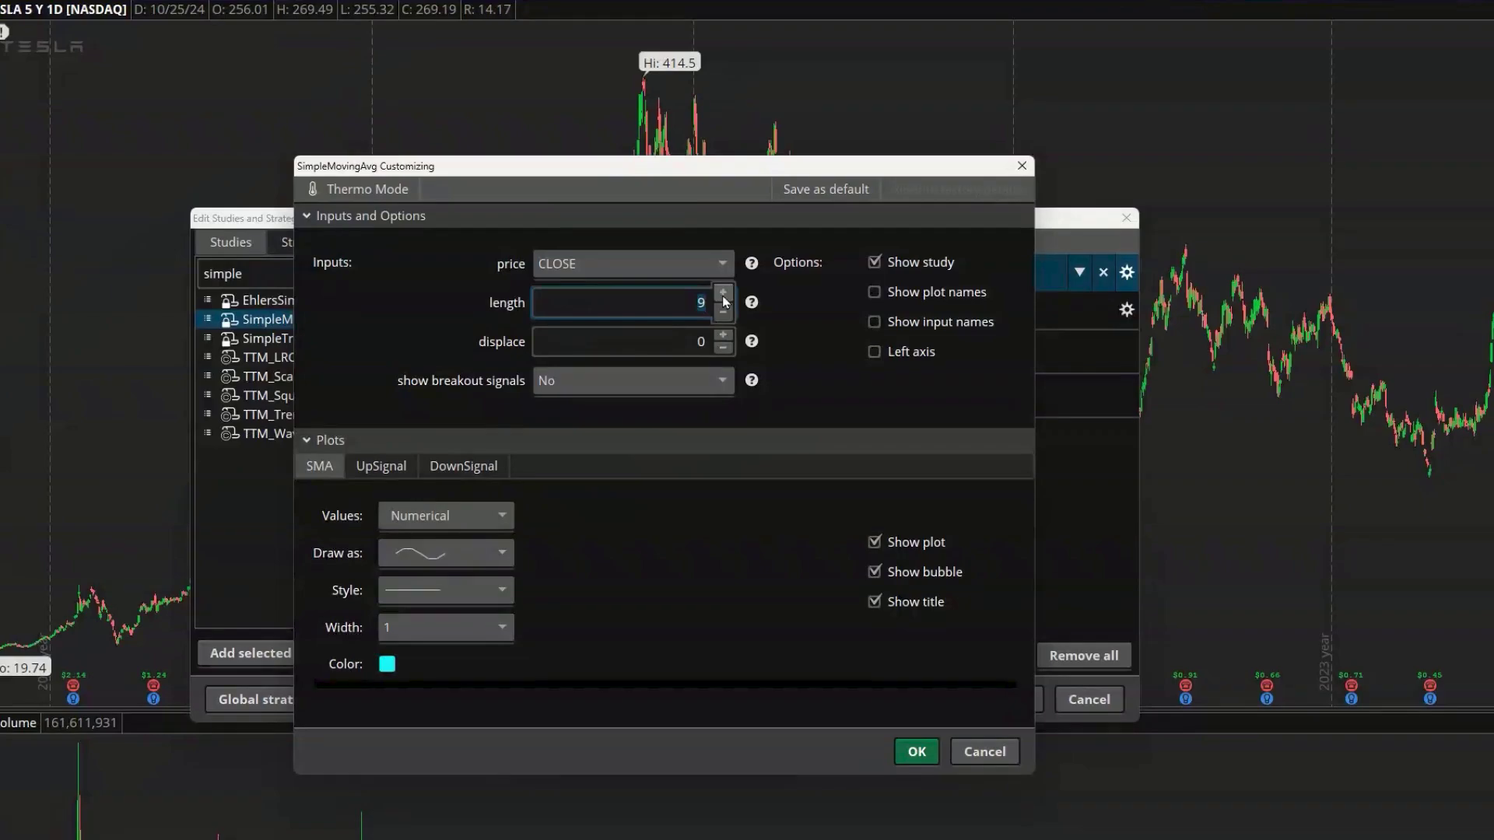
pyautogui.write('50')
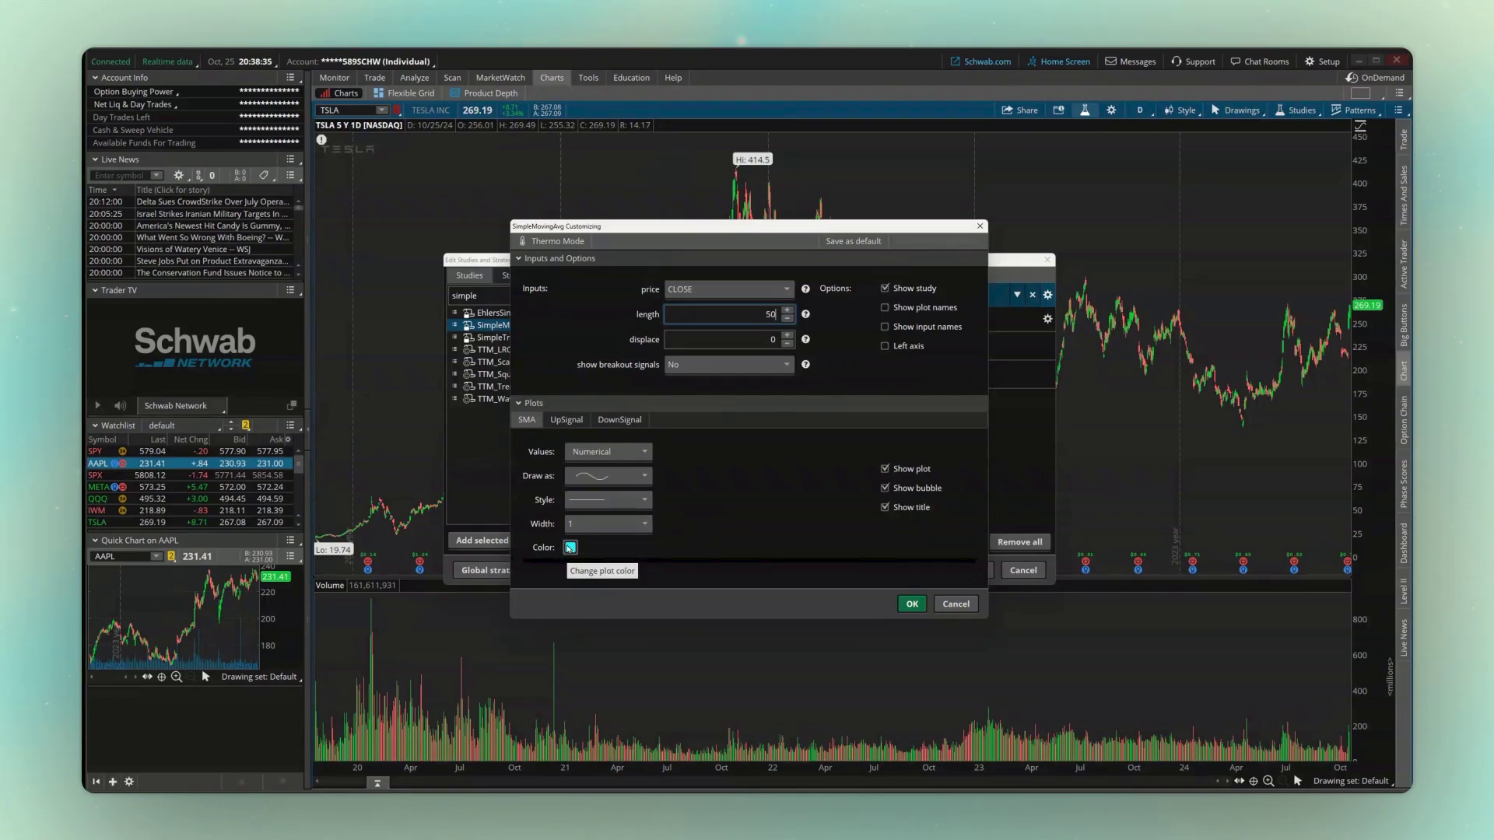
pyautogui.click(913, 604)
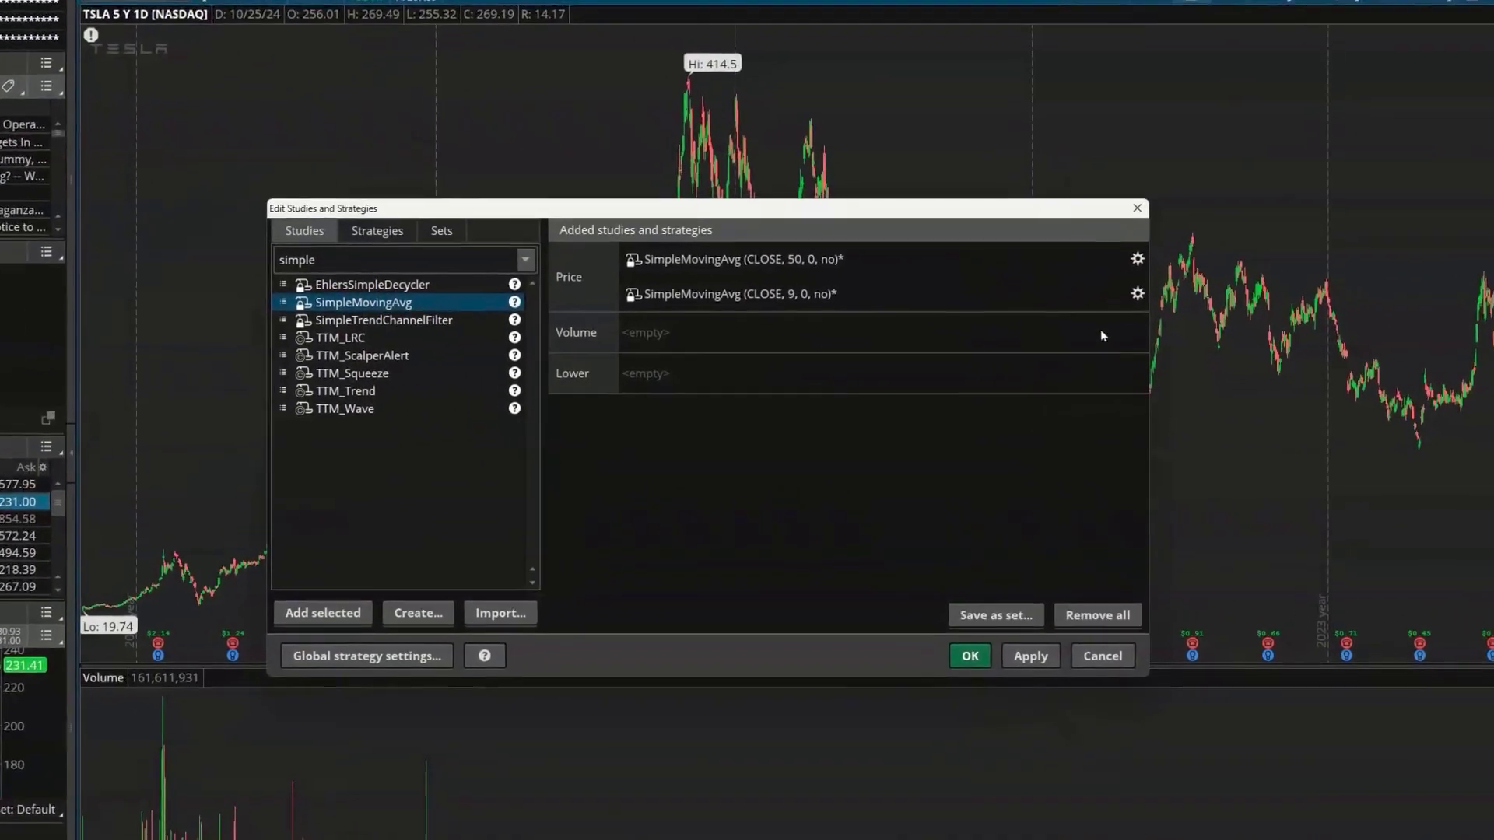
# Set the second SimpleMovingAvg to length 200, yellow color and line width 2, and apply both studies to the chart.
pyautogui.moveTo(1047, 319)
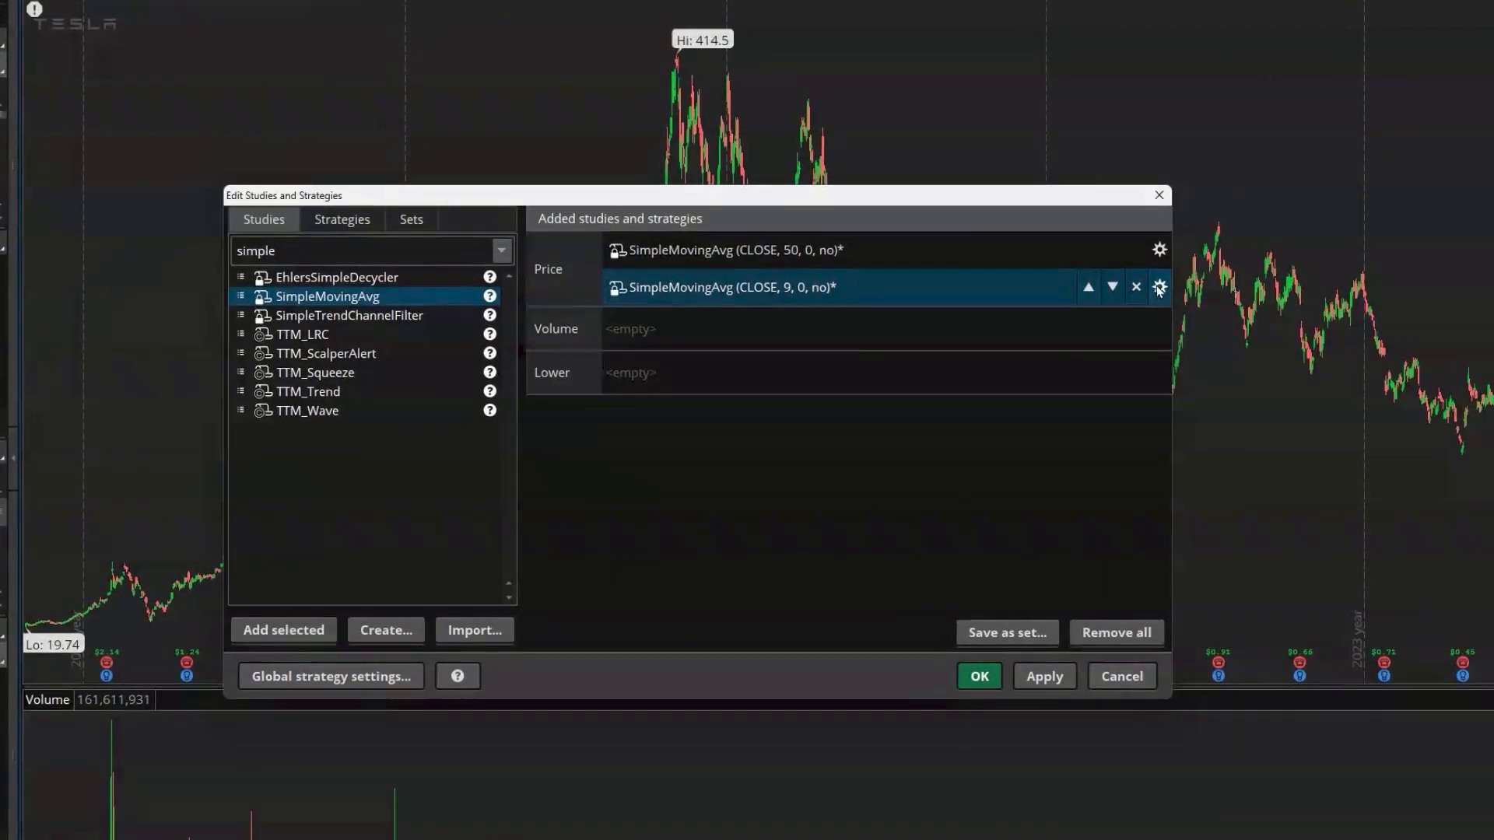
pyautogui.click(1160, 286)
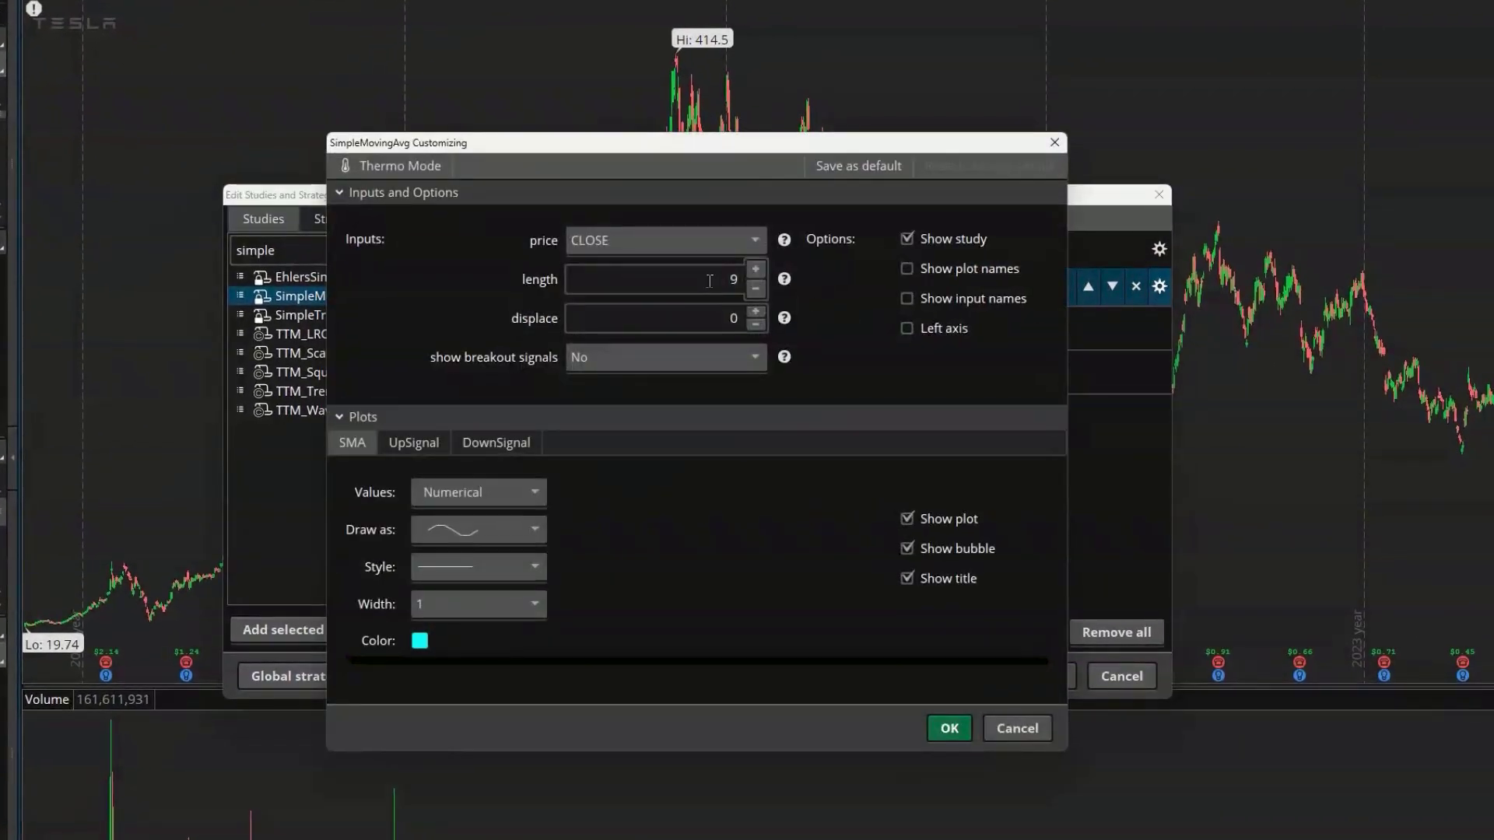
pyautogui.click(747, 282)
pyautogui.write('200')
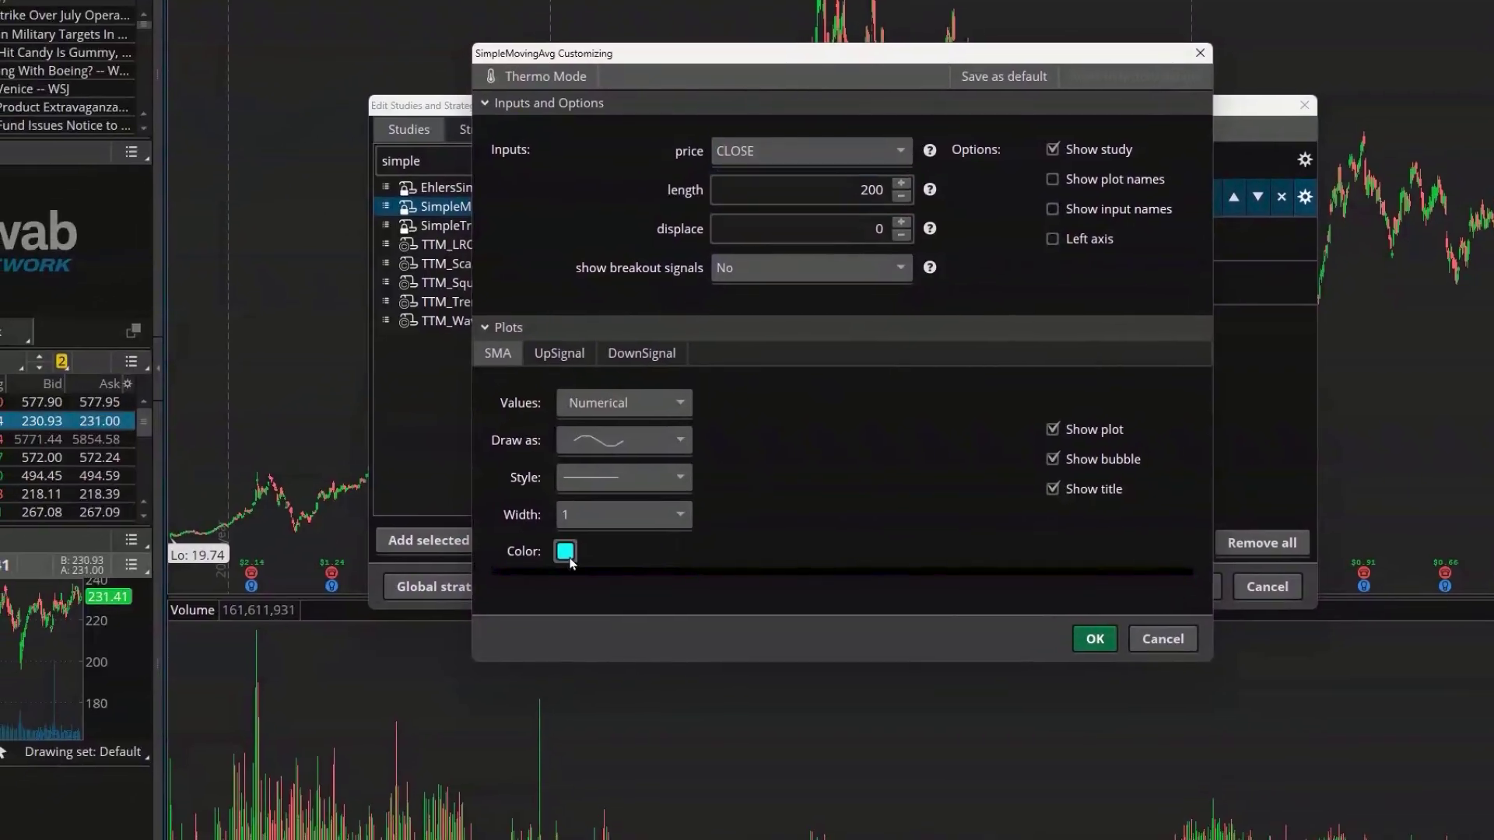
pyautogui.click(420, 641)
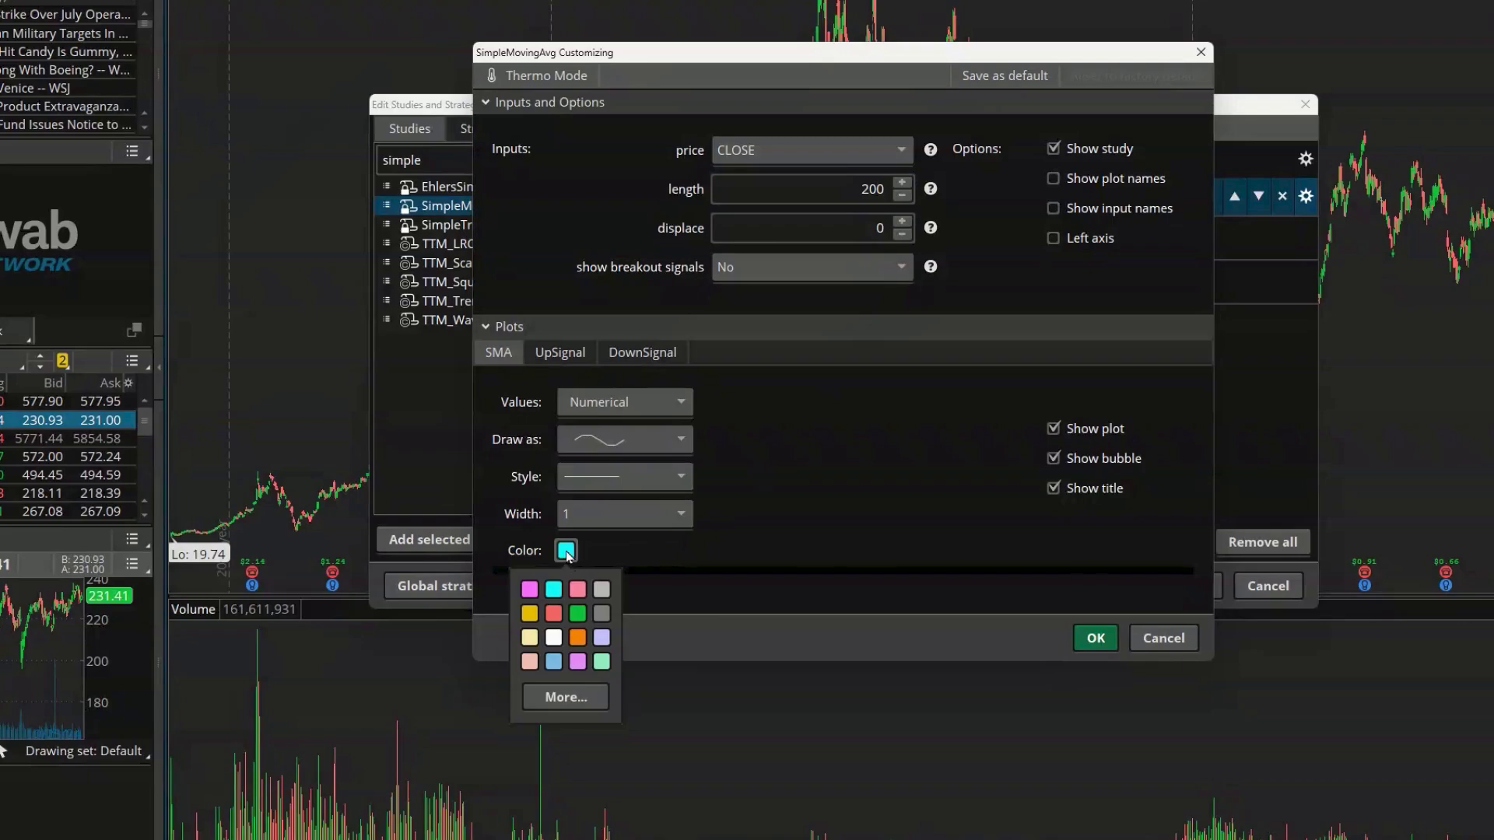
pyautogui.click(530, 614)
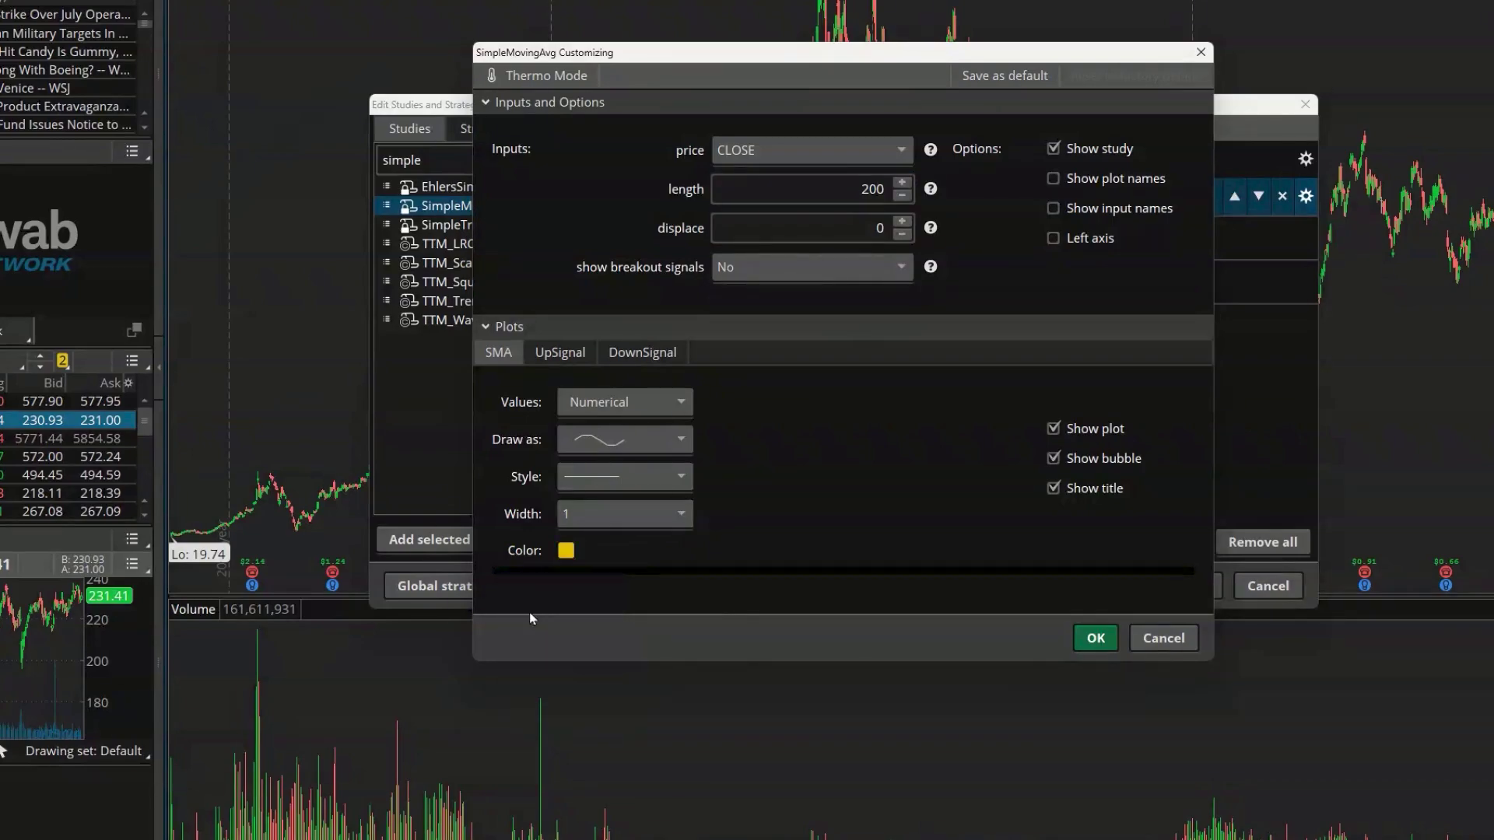
pyautogui.click(616, 514)
pyautogui.click(601, 576)
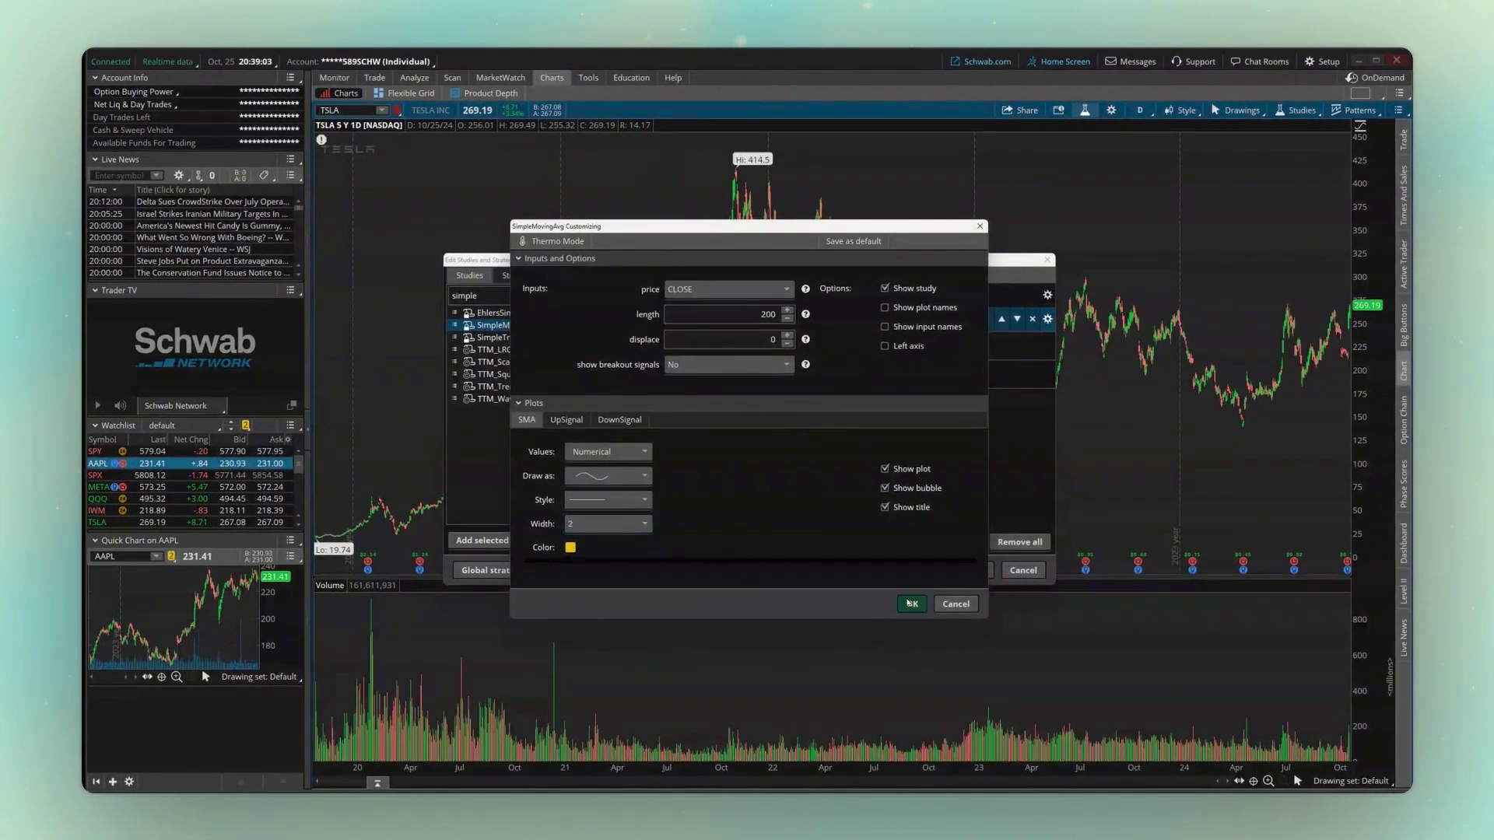
pyautogui.click(910, 604)
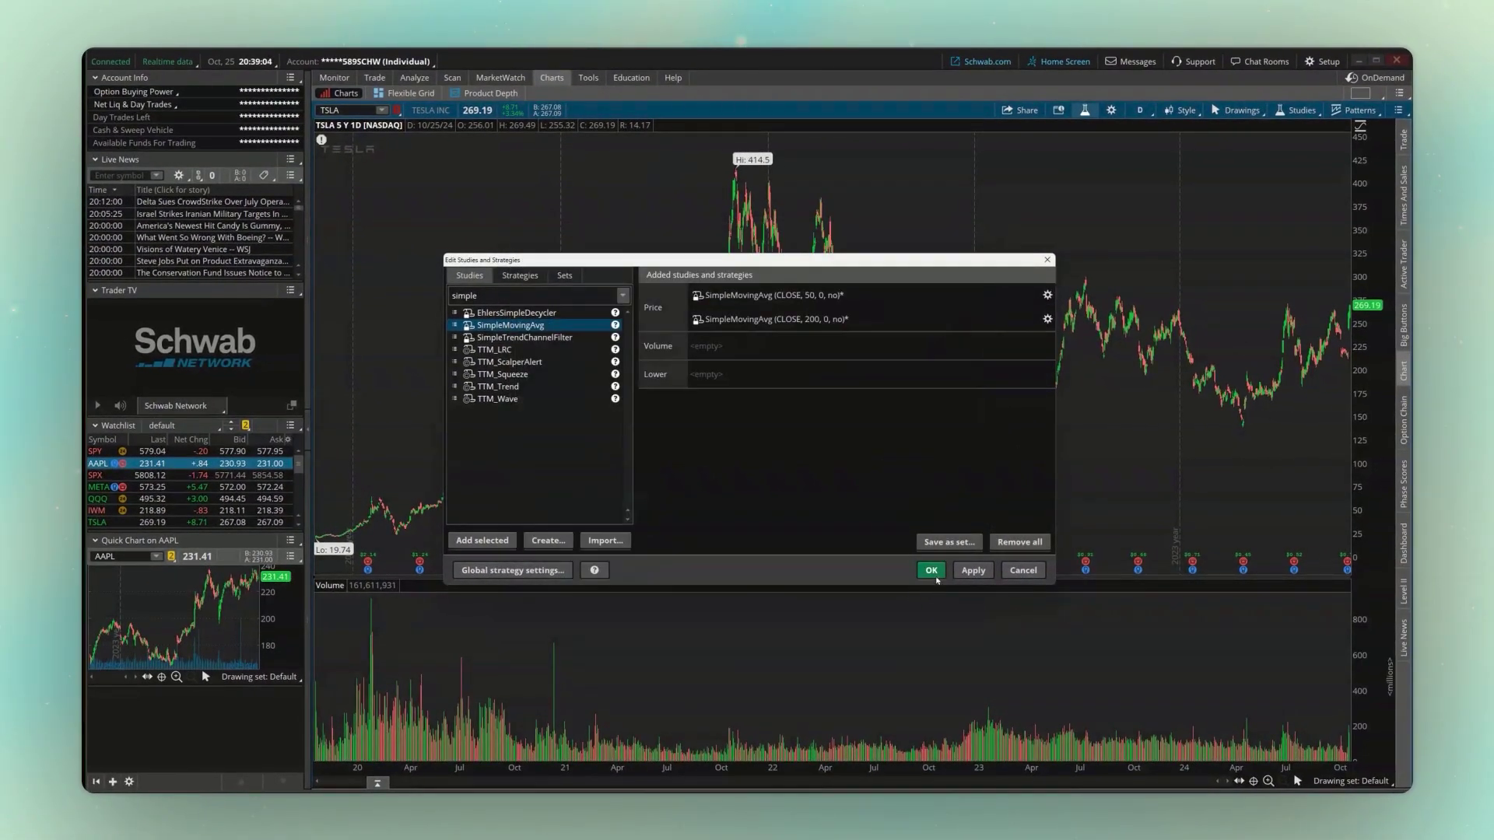
pyautogui.click(932, 571)
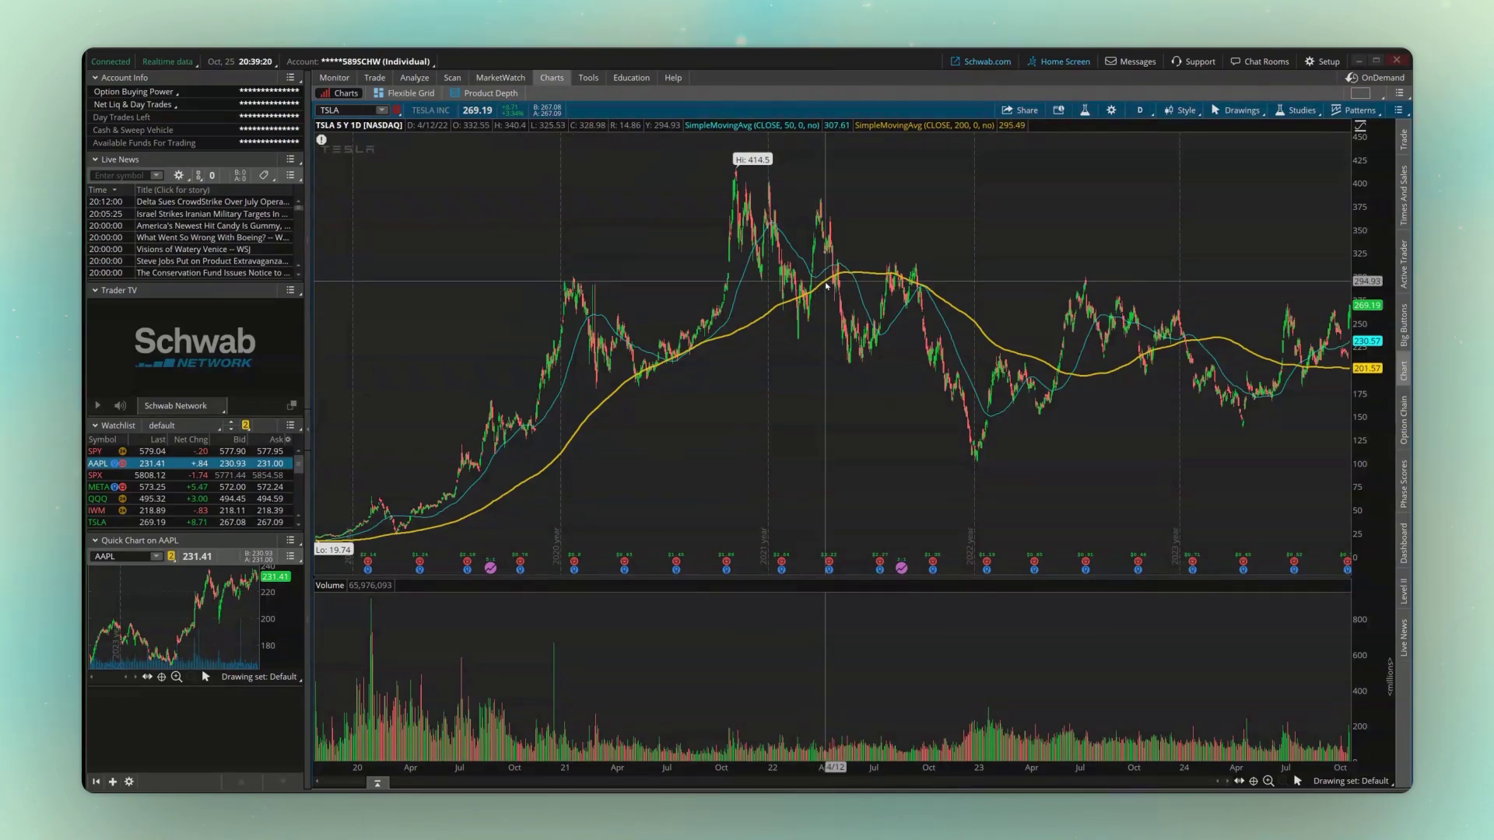
# Zoom the chart into the 2022 range and the 12/31/21 to 1/2/24 range, restoring the full view after each.
pyautogui.moveTo(763, 243); pyautogui.dragTo(982, 239)
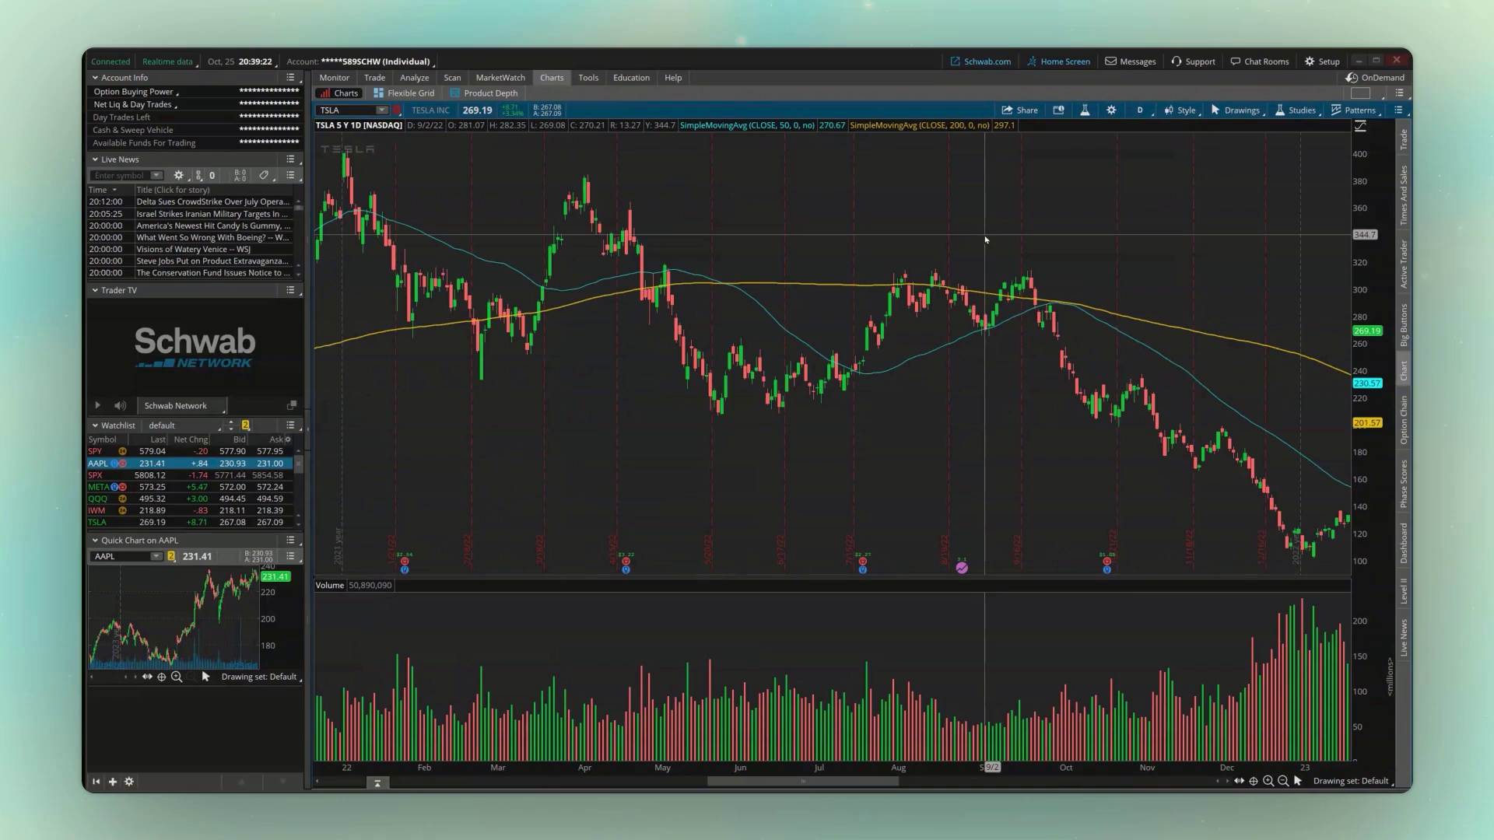
pyautogui.press('Escape')
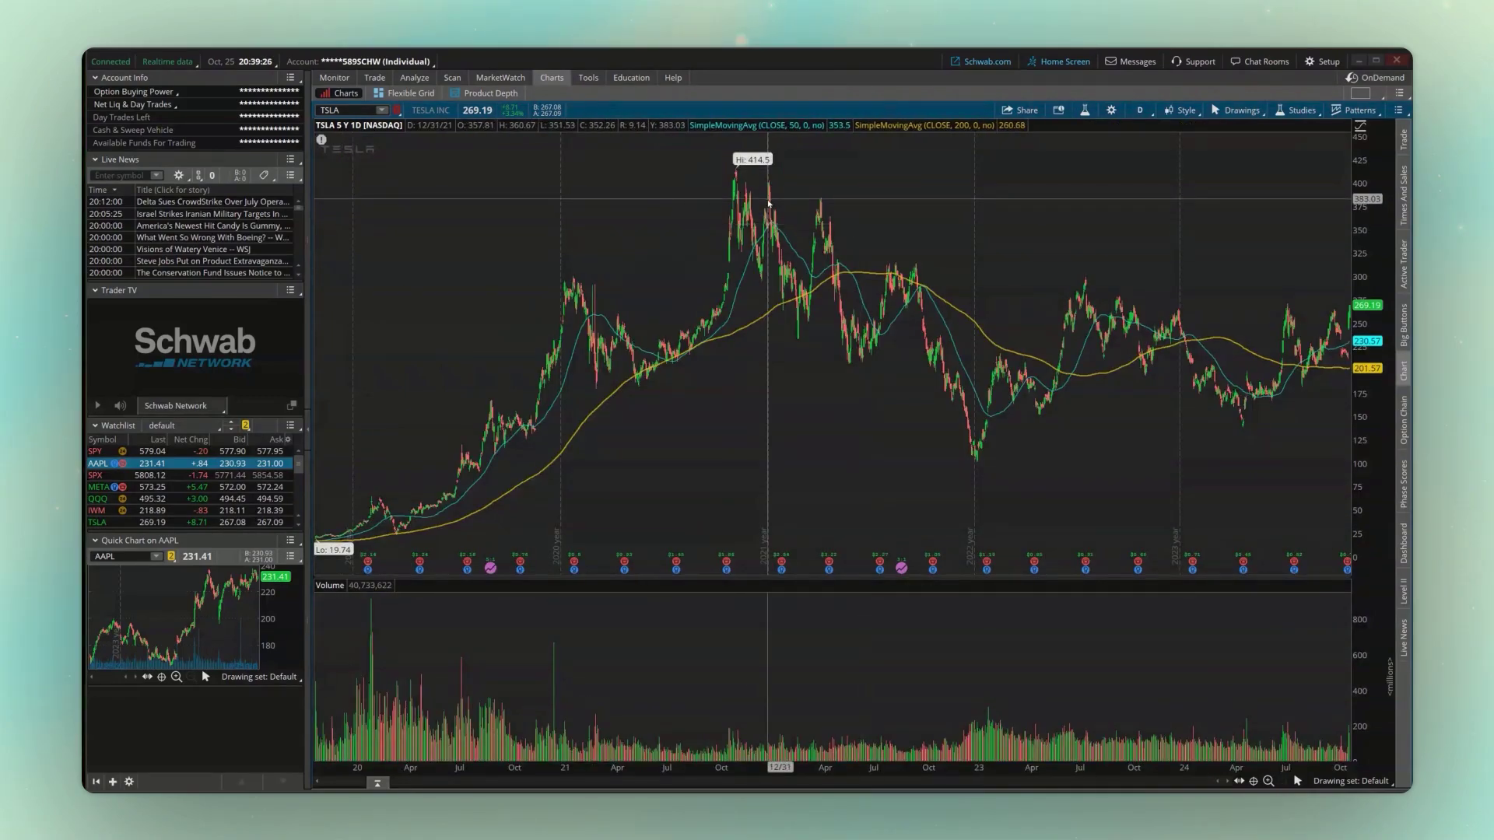
pyautogui.moveTo(768, 203); pyautogui.dragTo(1182, 226)
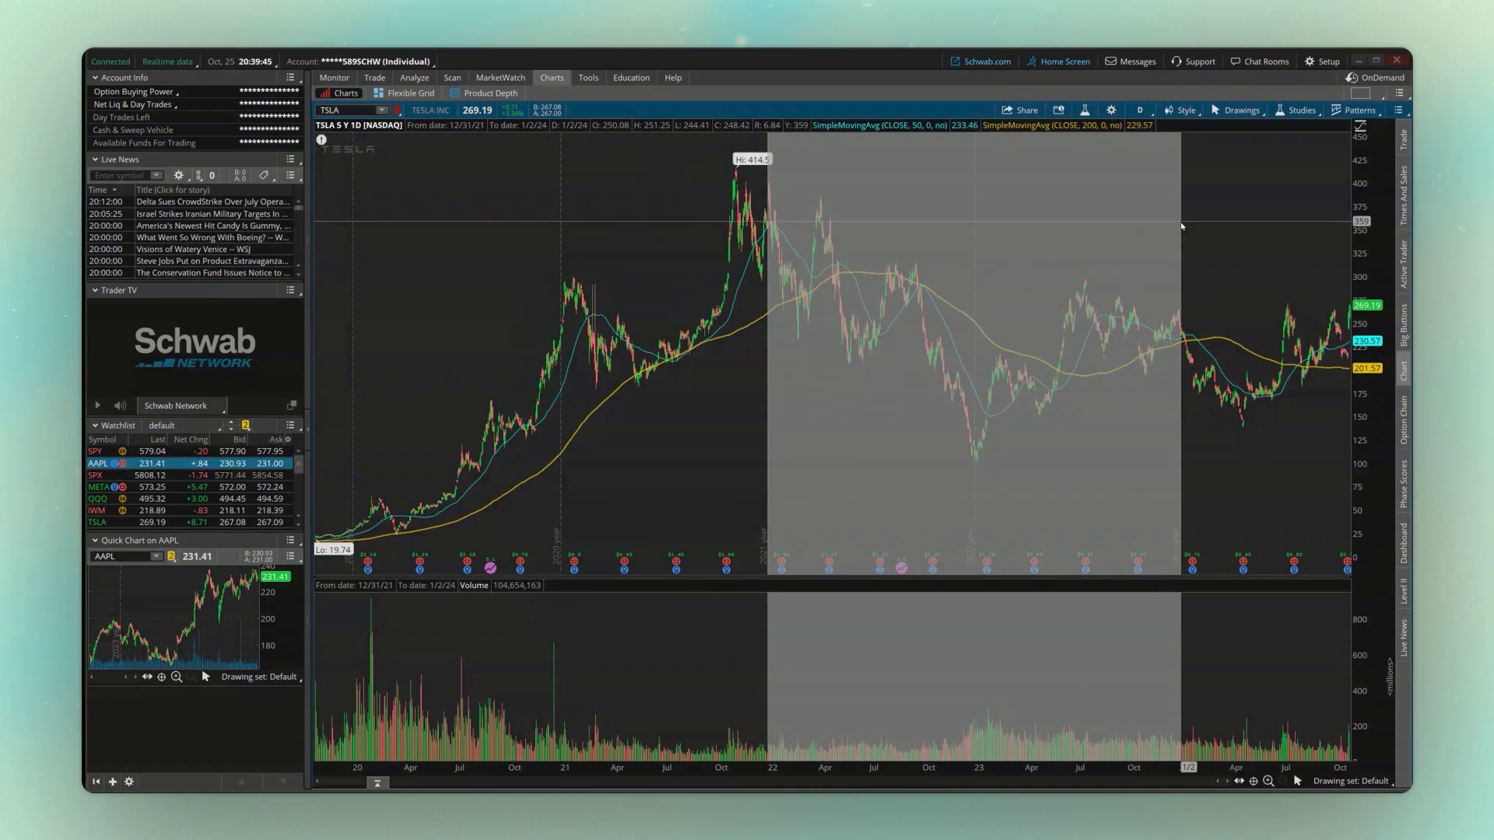
pyautogui.moveTo(1181, 227); pyautogui.dragTo(1180, 227)
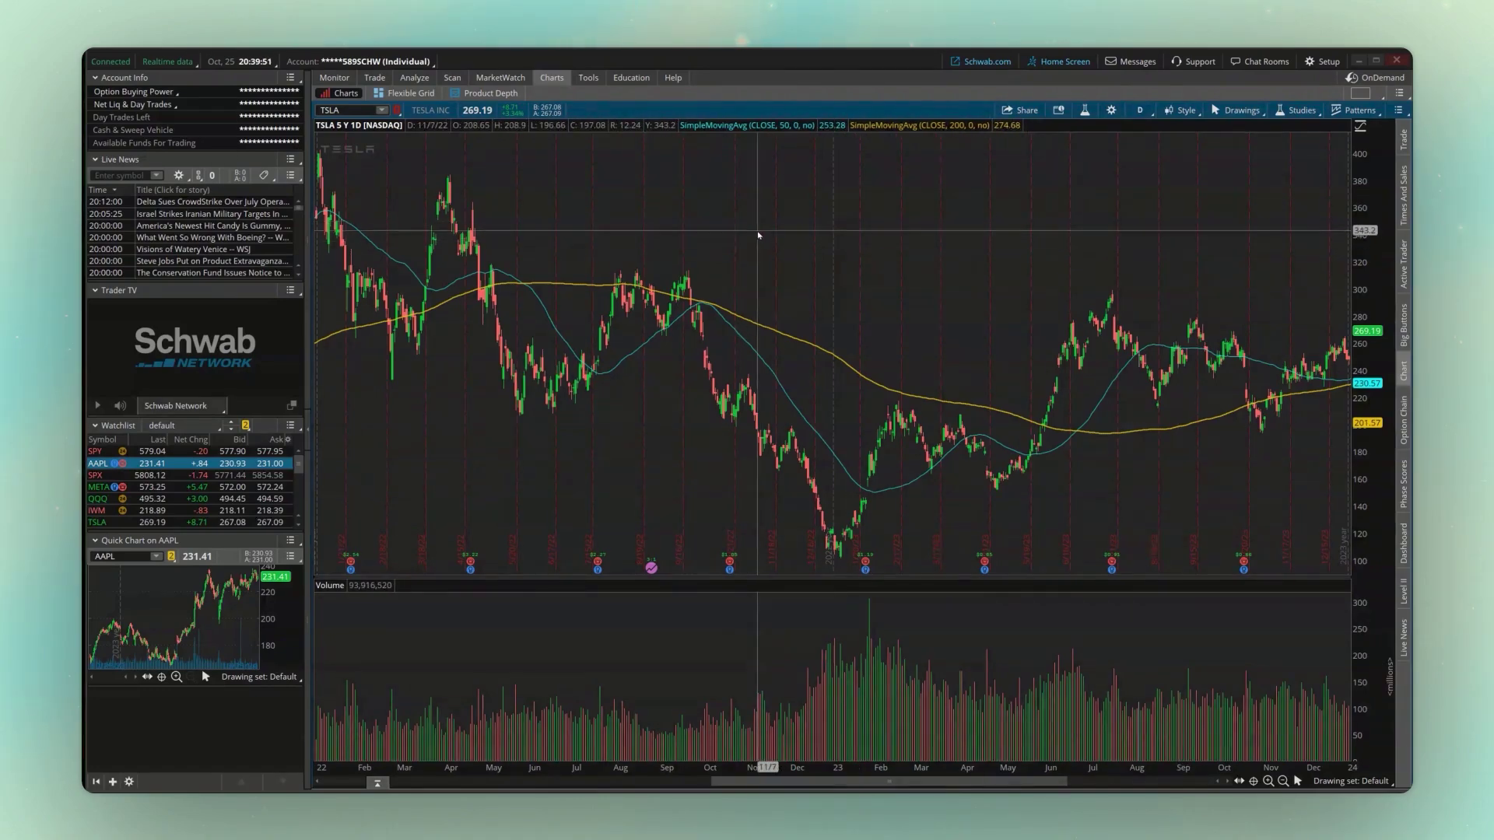
pyautogui.press('Escape')
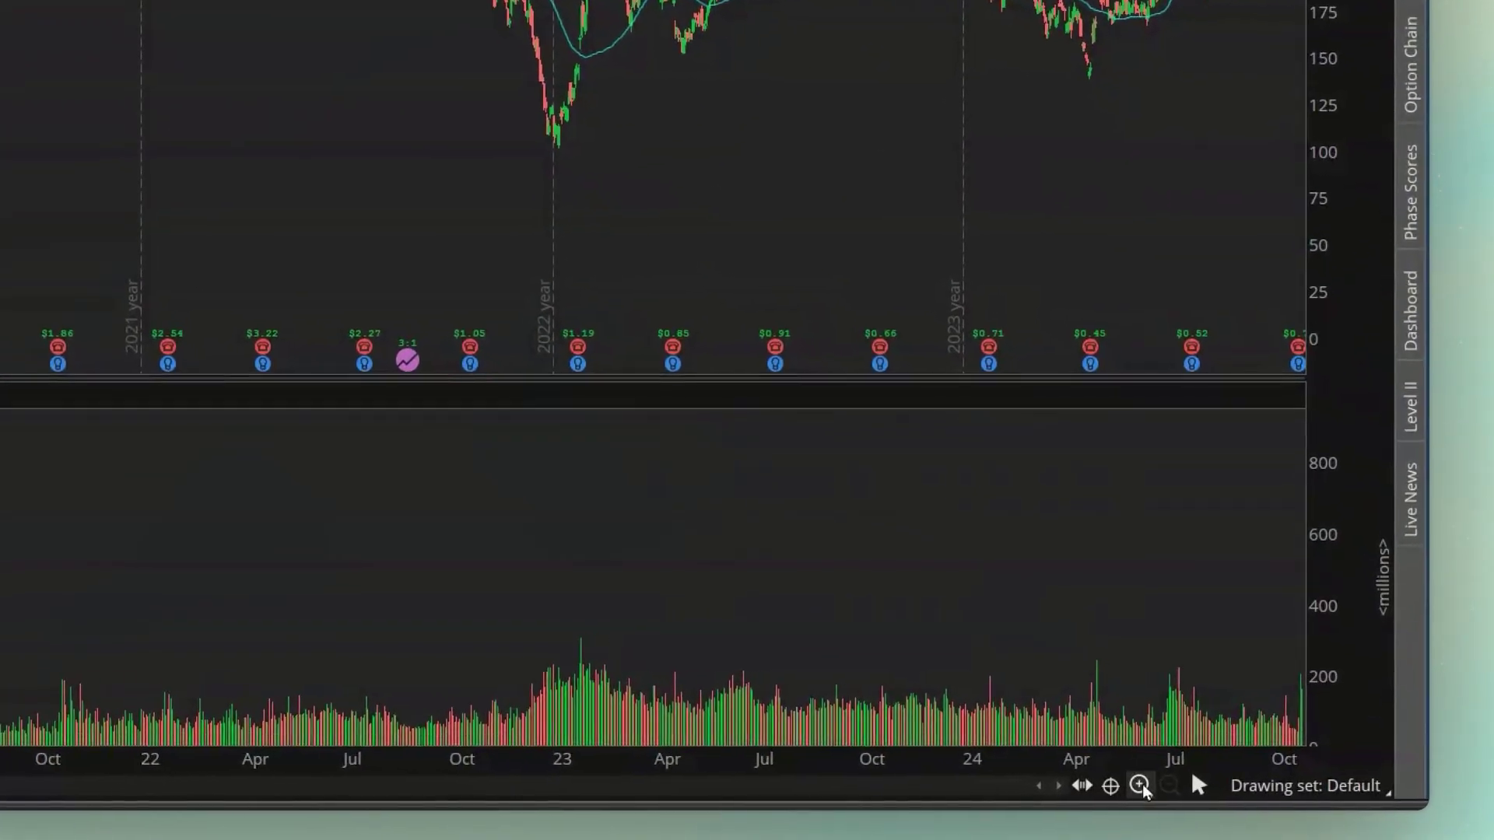
# Zoom in on the most recent Tesla candles and zoom back out to the full five-year view.
pyautogui.click(1141, 786)
pyautogui.click(1141, 786)
pyautogui.click(1140, 786)
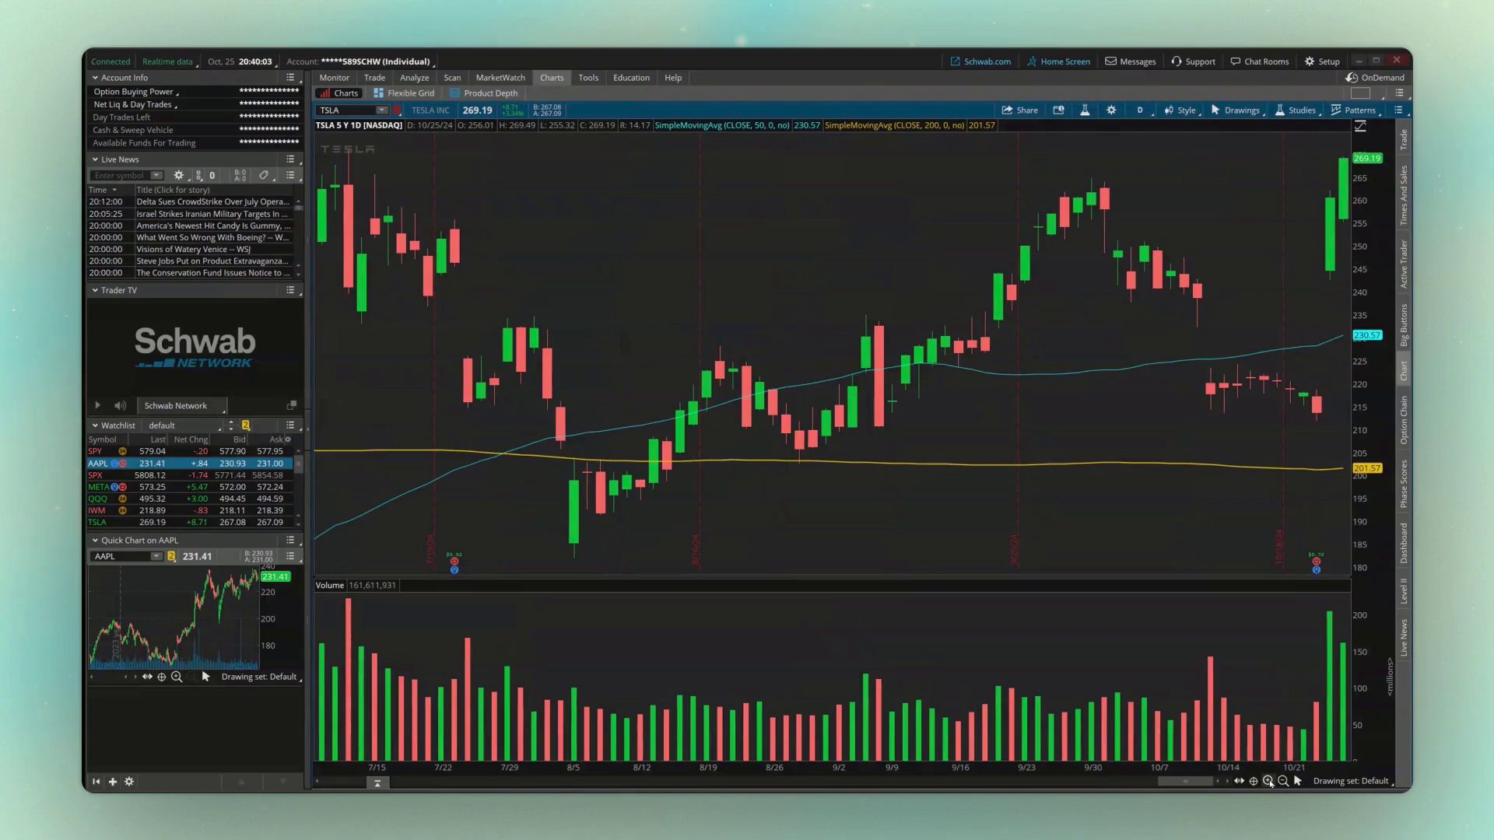
pyautogui.click(1283, 782)
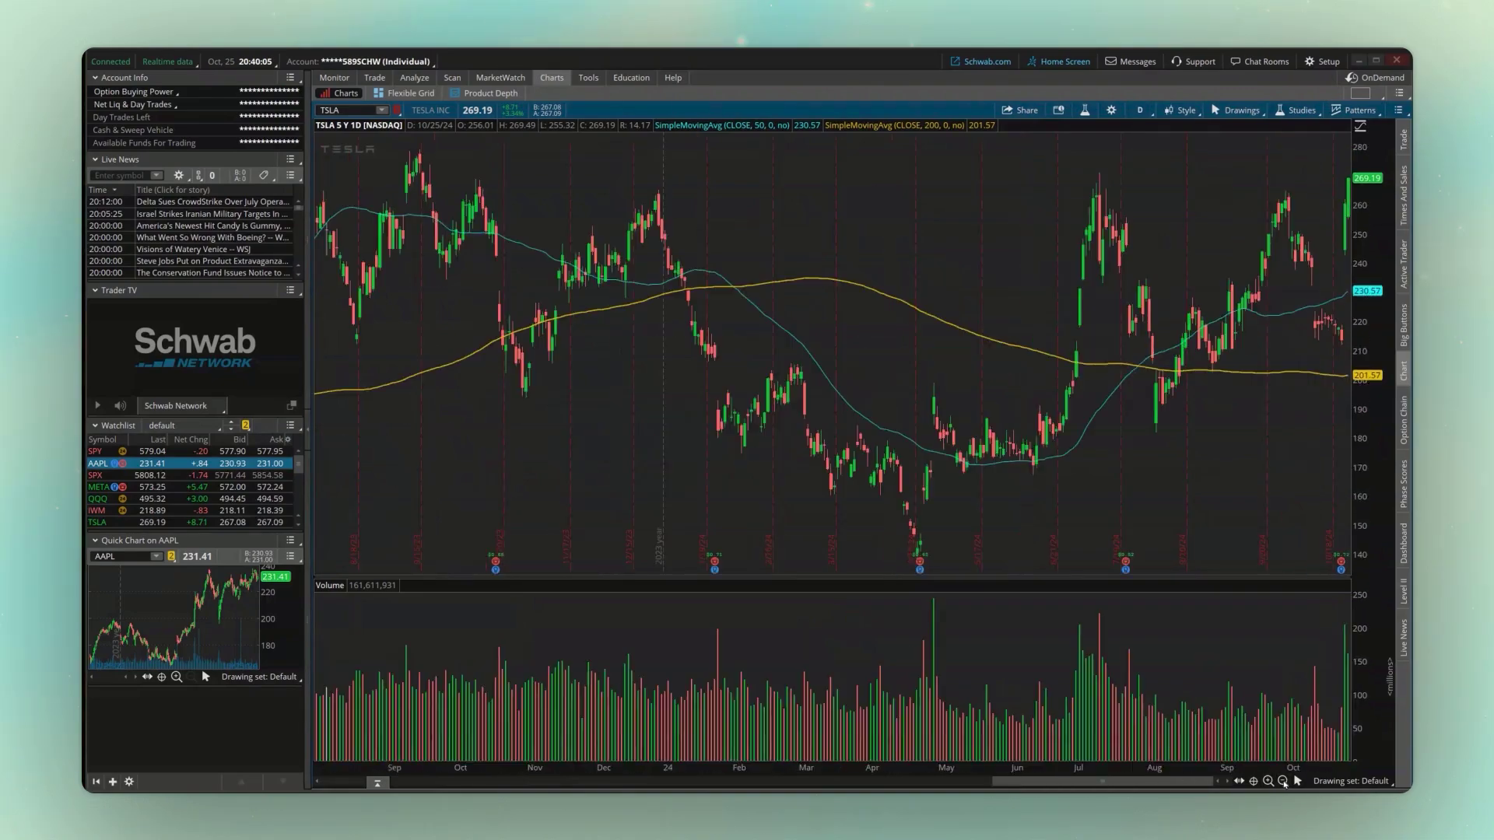
pyautogui.click(1283, 783)
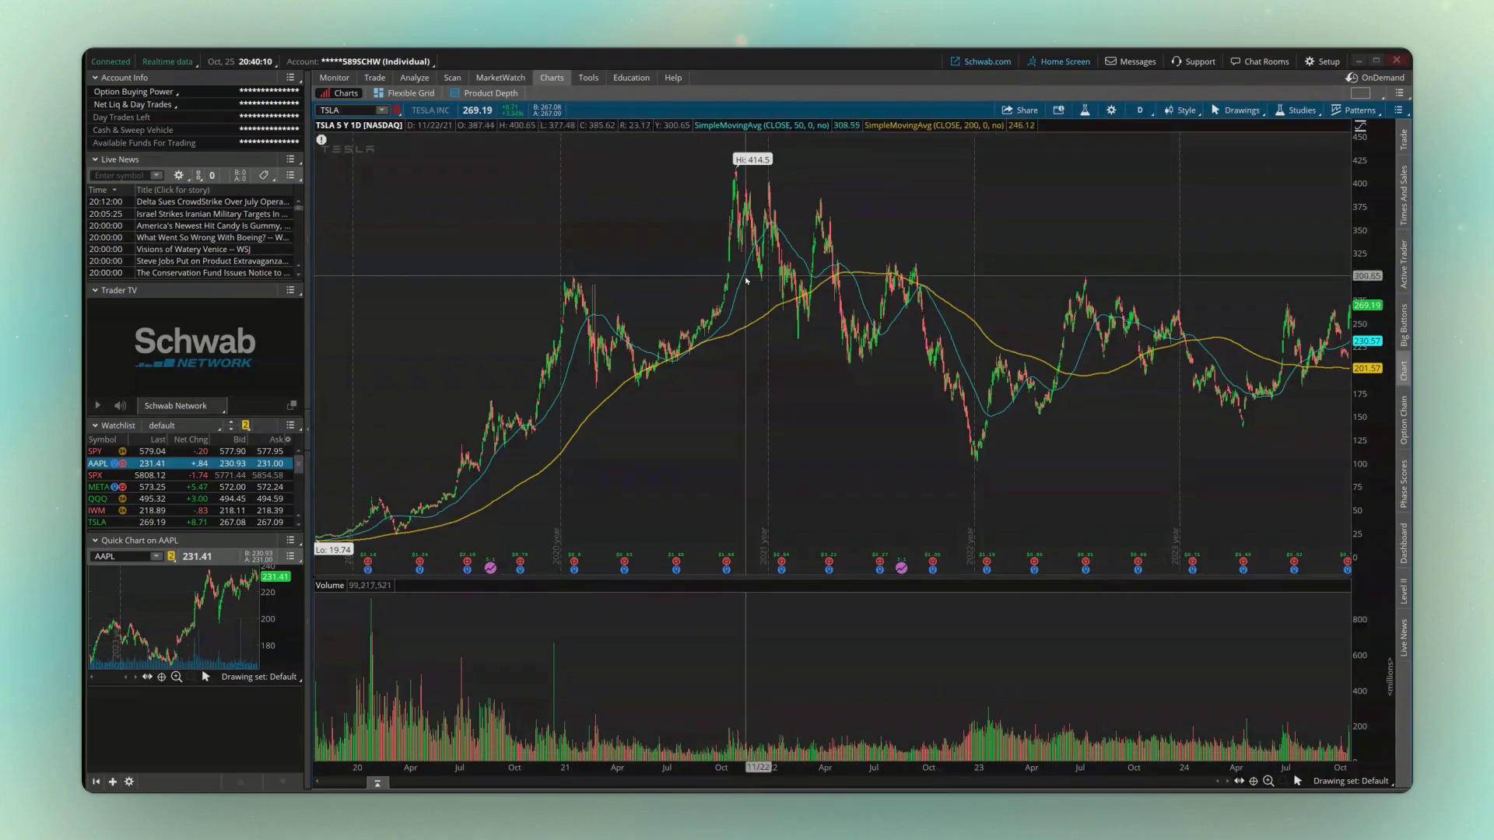
pyautogui.moveTo(747, 287); pyautogui.dragTo(985, 289)
pyautogui.scroll(-3, 867, 229)
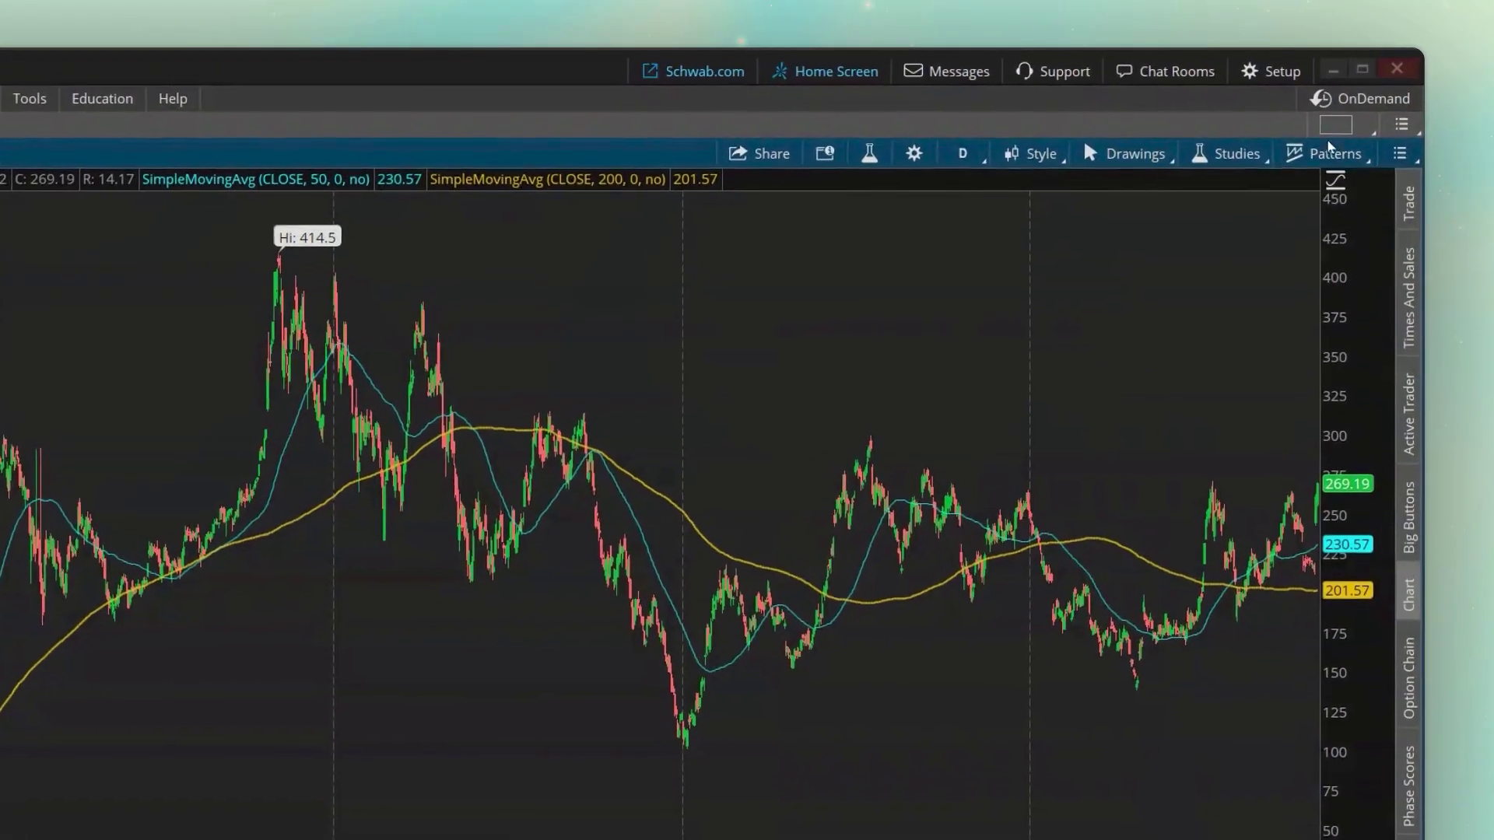
# Arrange the charts in a two-by-two grid and save the Tesla chart's current style as the default chart style.
pyautogui.click(1367, 130)
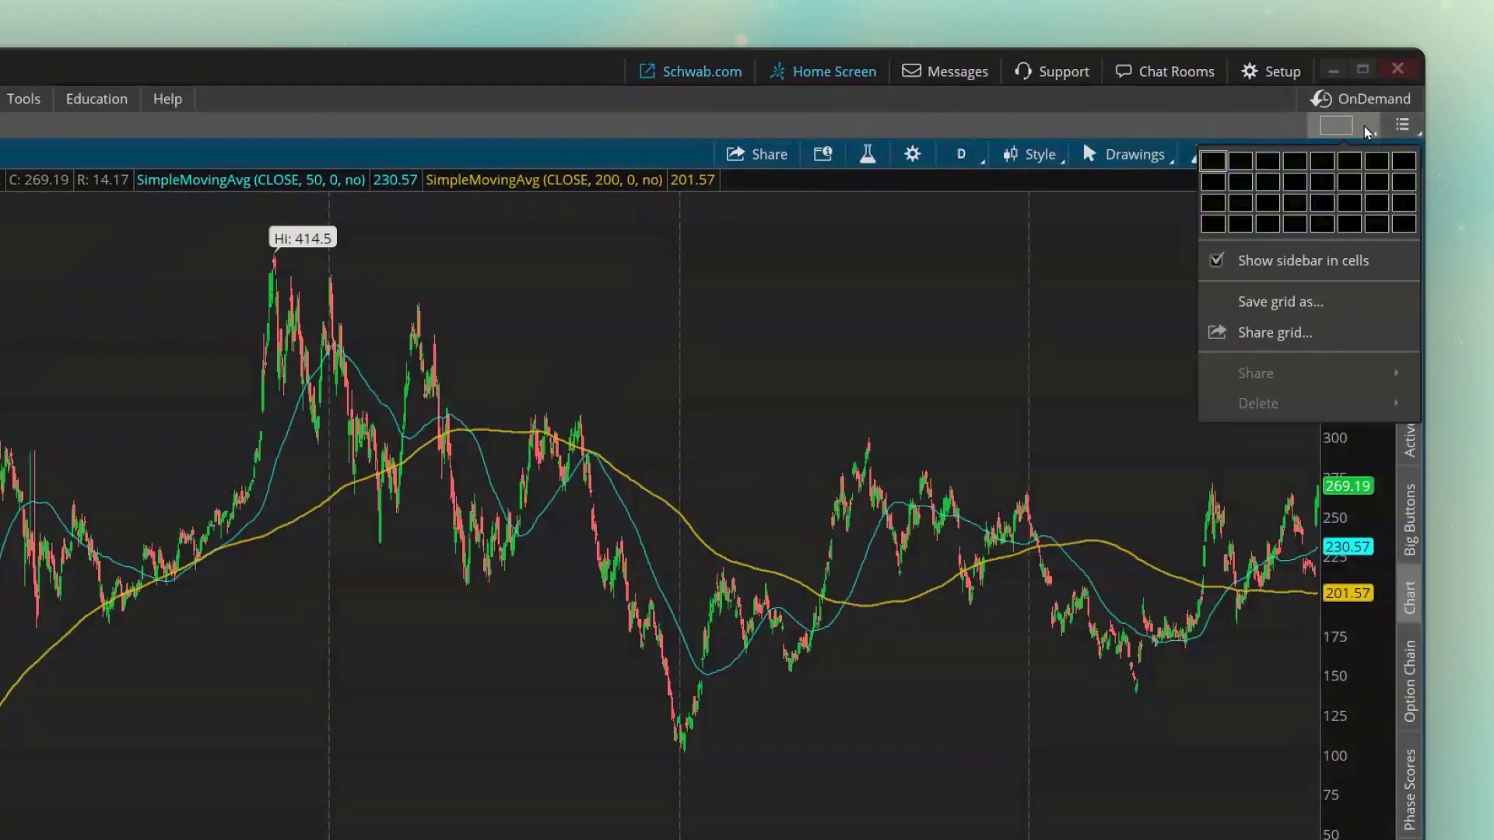
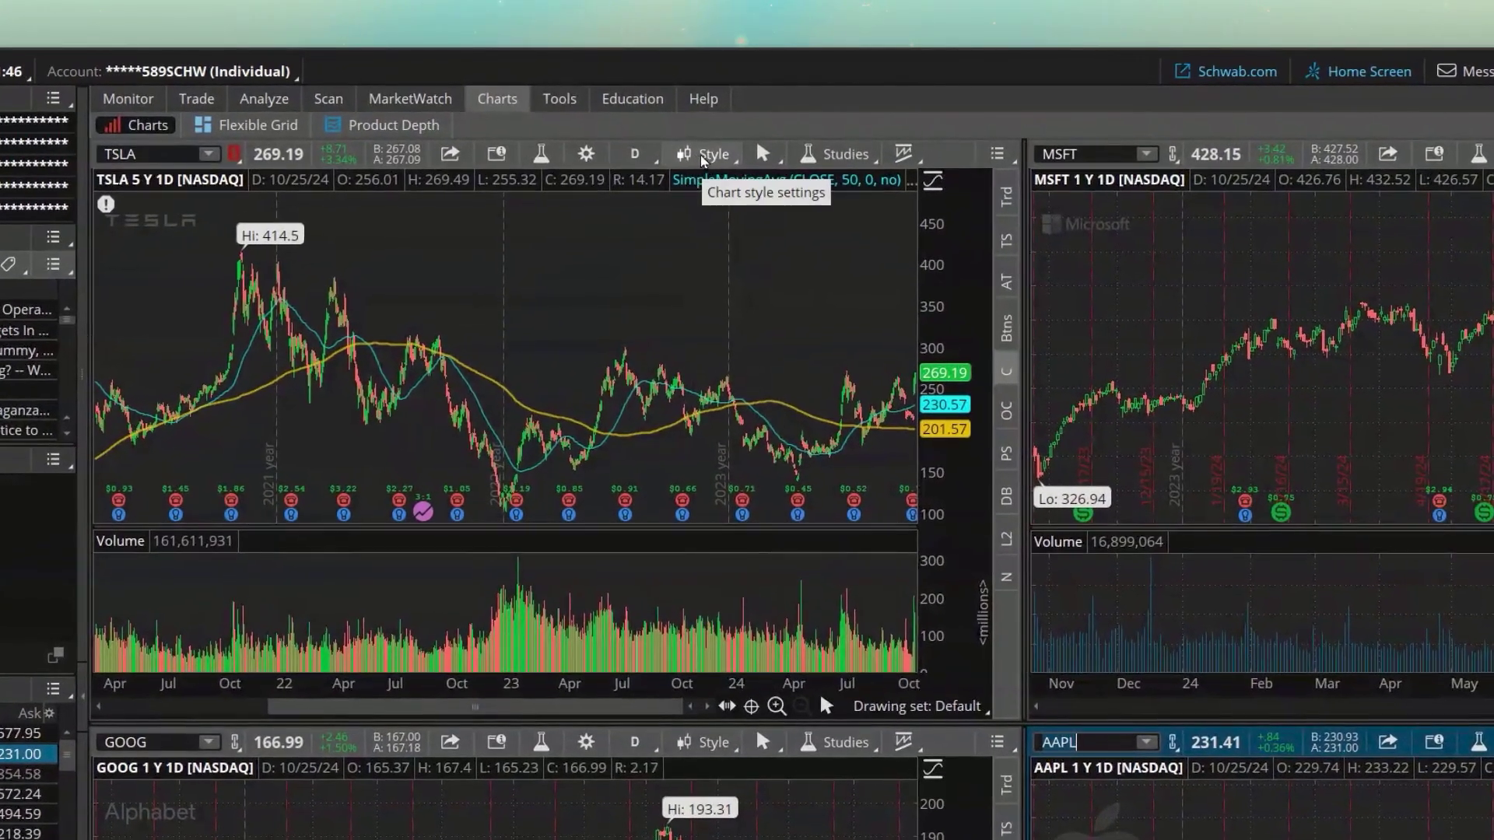
pyautogui.click(674, 113)
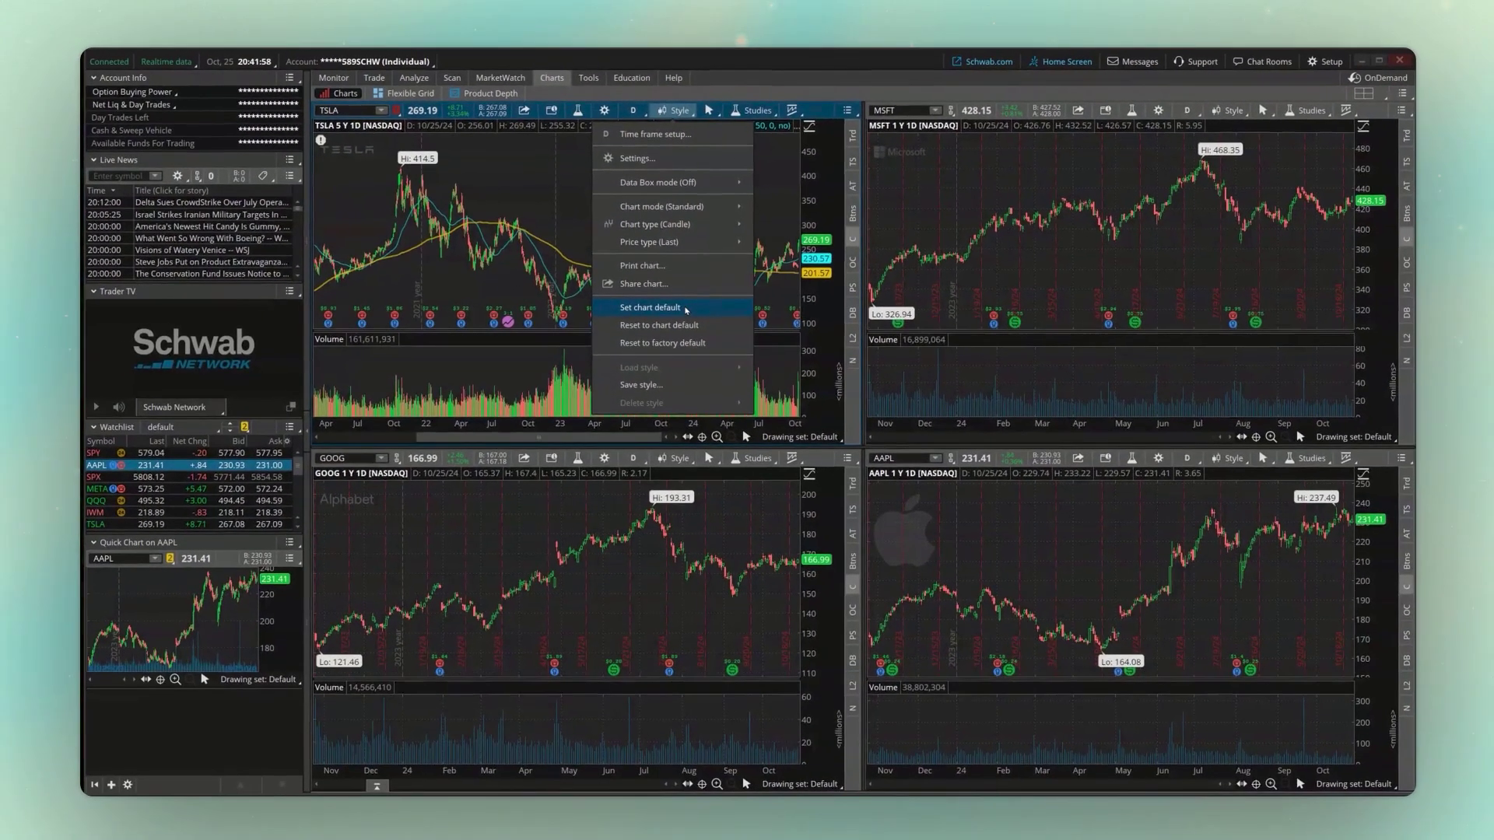
pyautogui.click(685, 308)
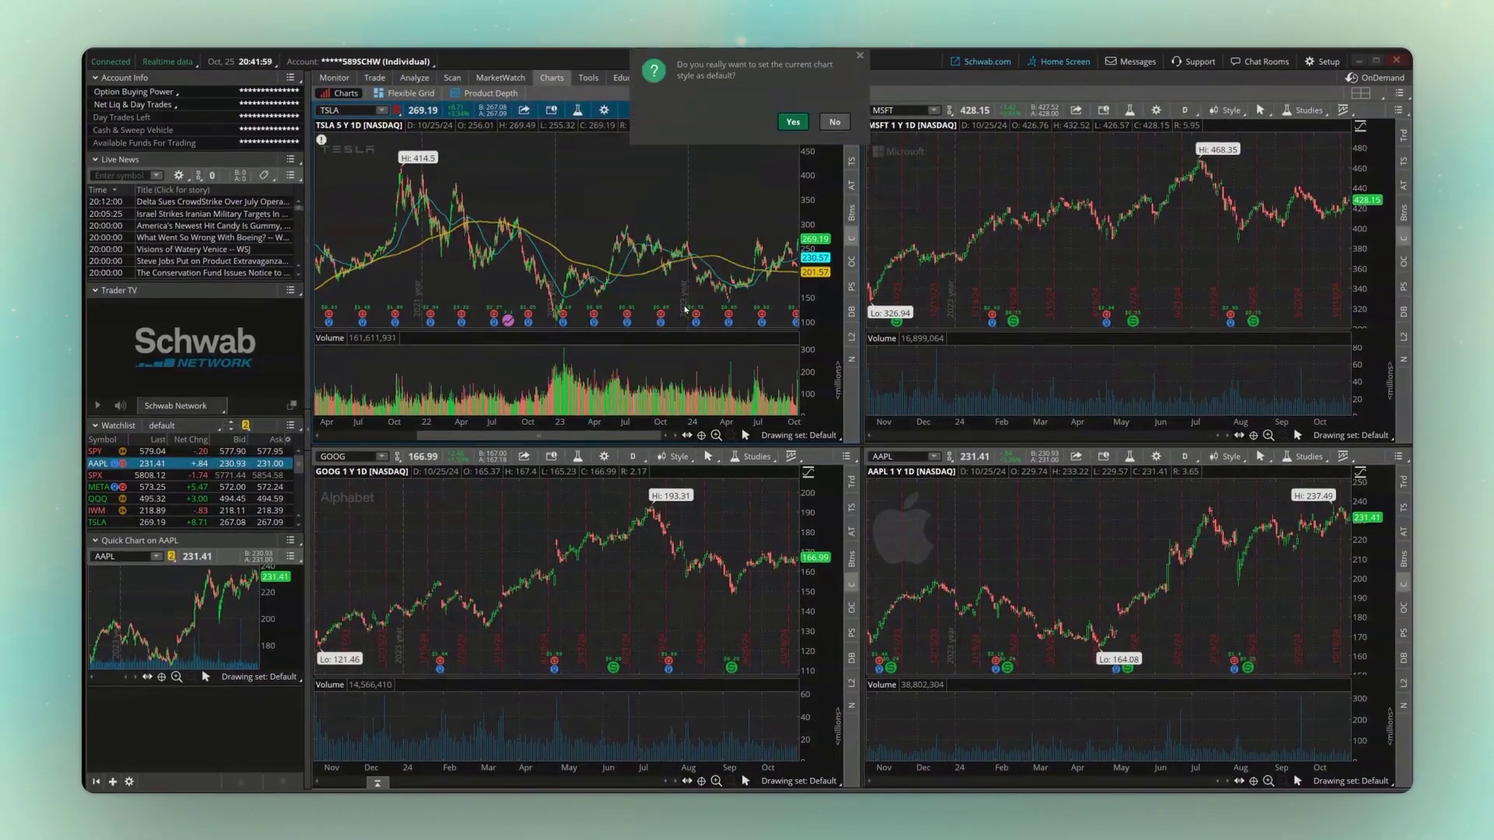
pyautogui.click(793, 122)
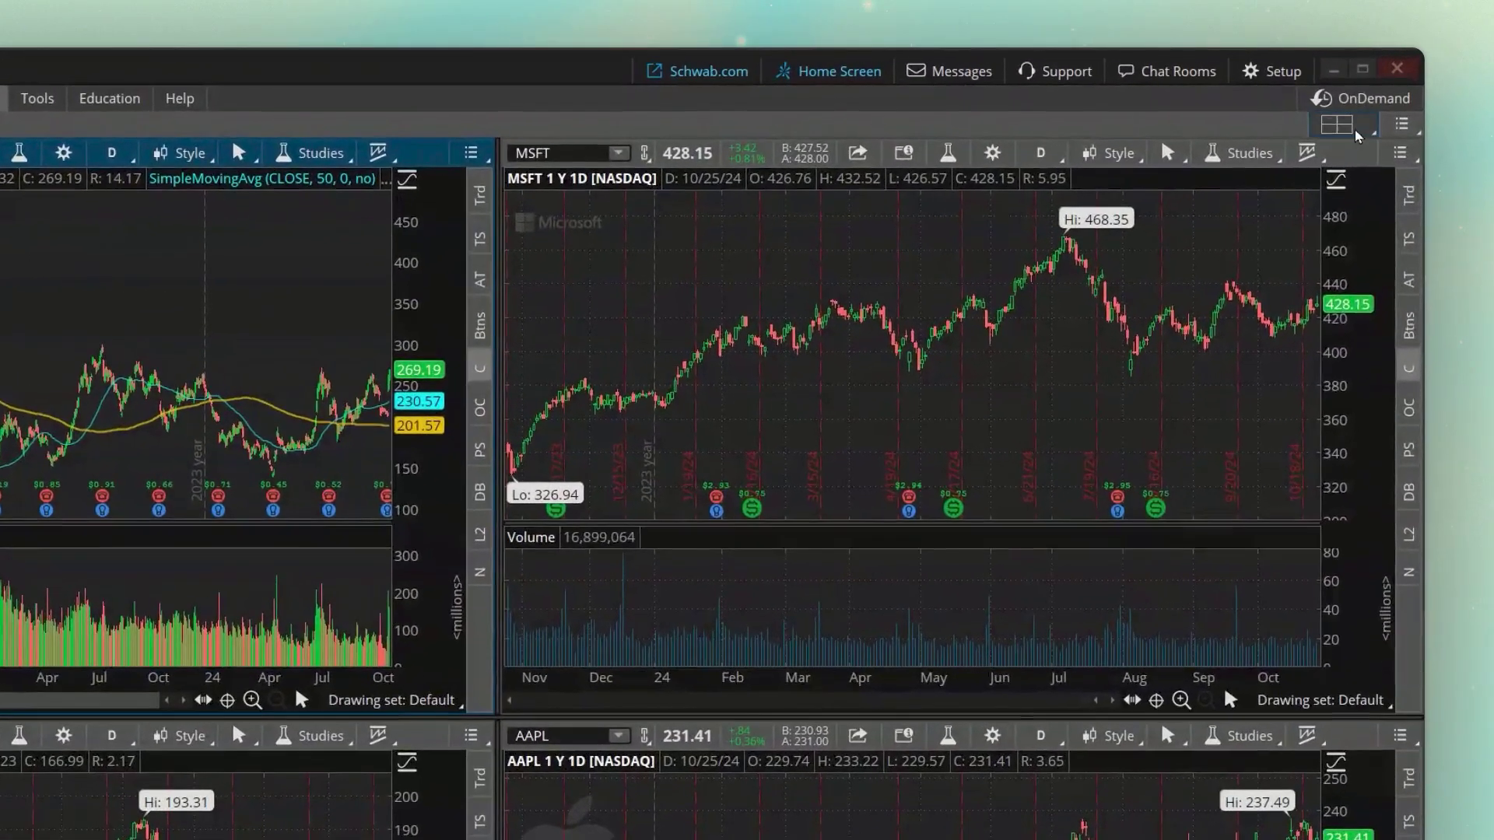
# Reduce the chart grid to a single cell and expand it again to a two-by-two layout with fresh cells.
pyautogui.click(1360, 93)
pyautogui.click(1212, 161)
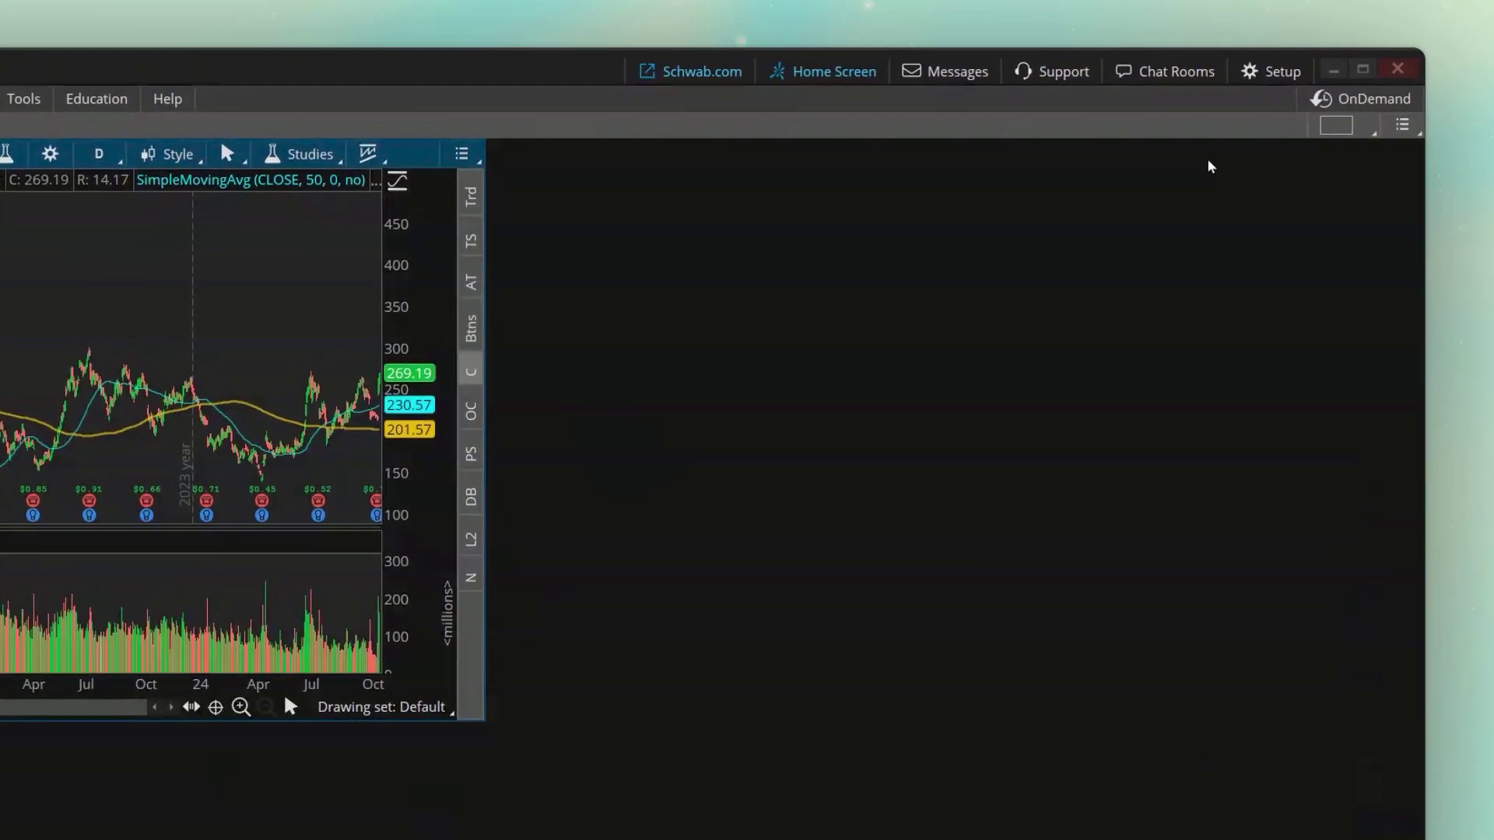
pyautogui.click(1337, 126)
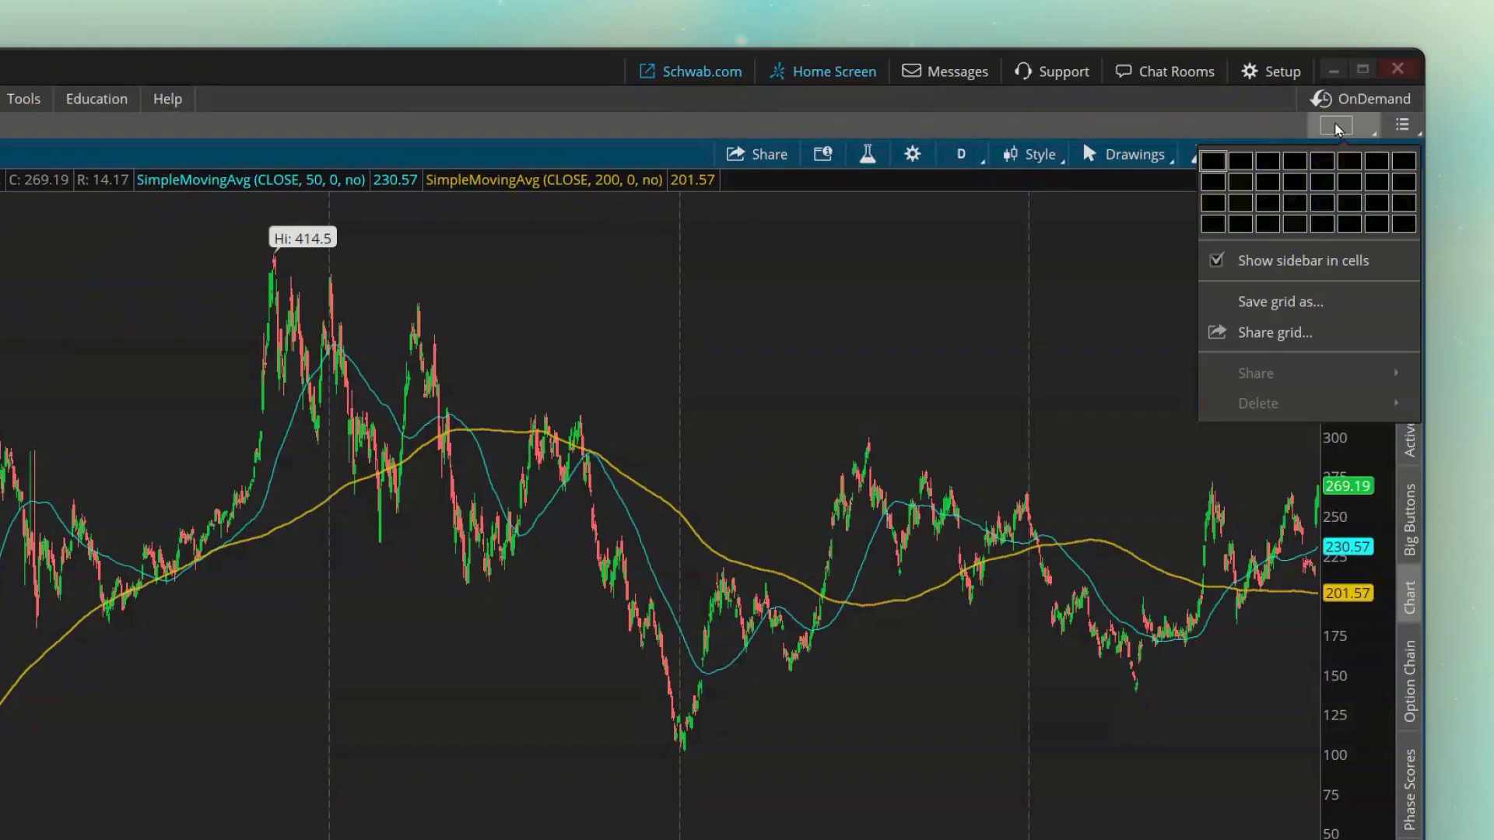
pyautogui.click(1241, 182)
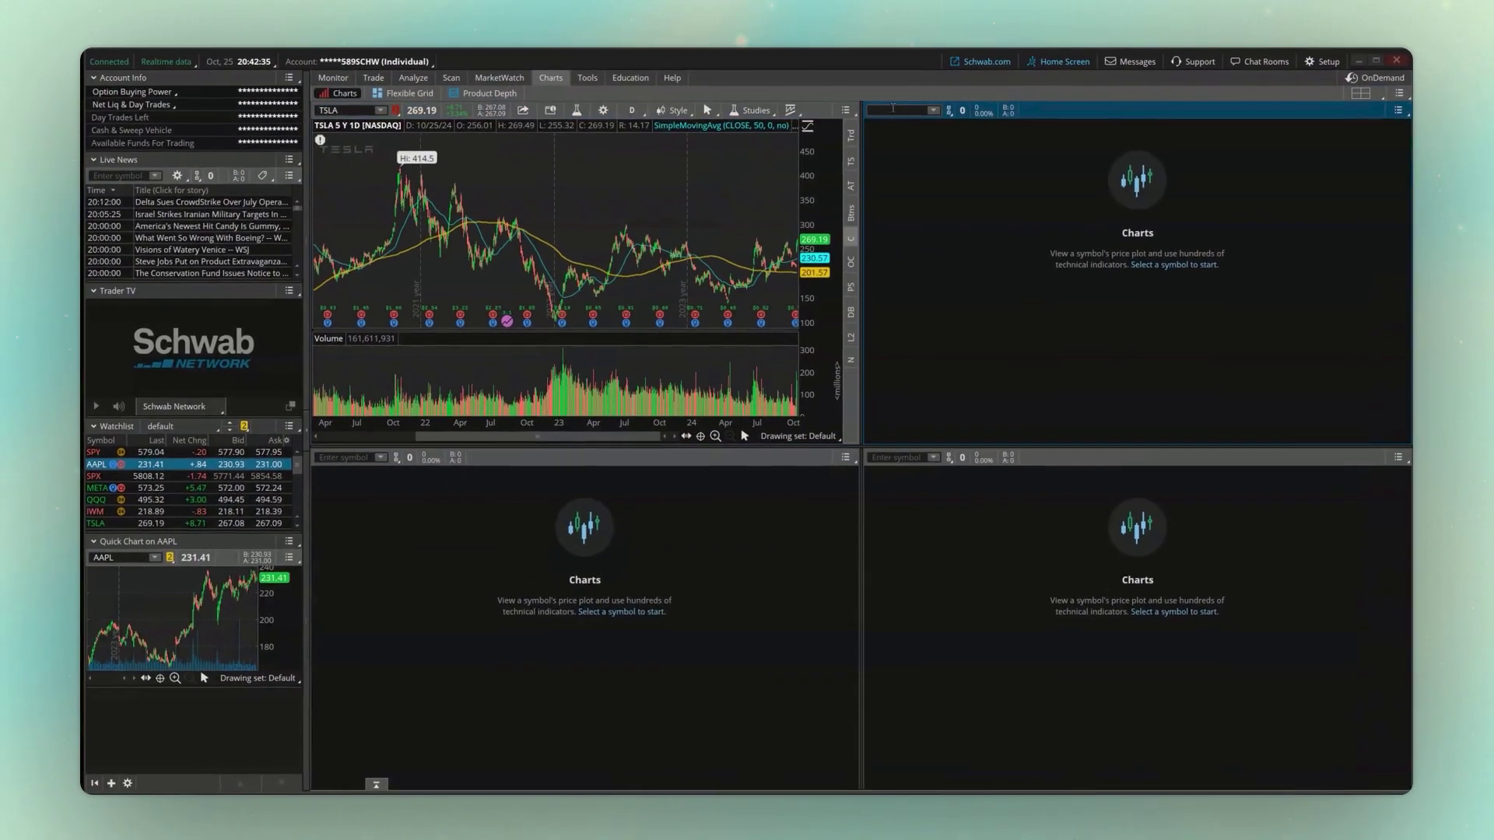
# Load MSFT, GOOG and AAPL into the three empty chart cells beside and below the Tesla chart.
pyautogui.write('MSFT')
pyautogui.press('Return')
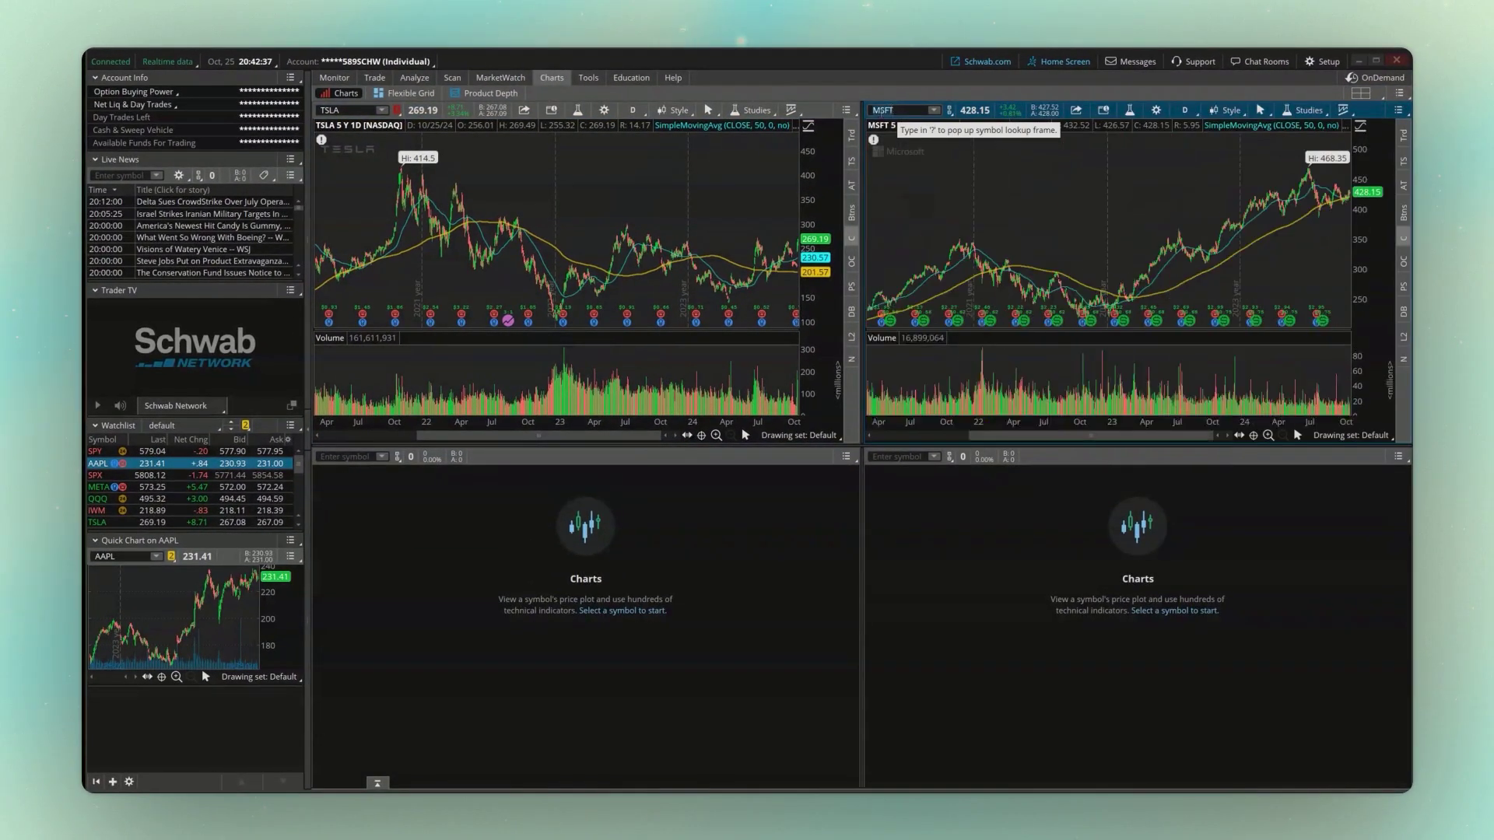
pyautogui.click(364, 457)
pyautogui.write('GOOG')
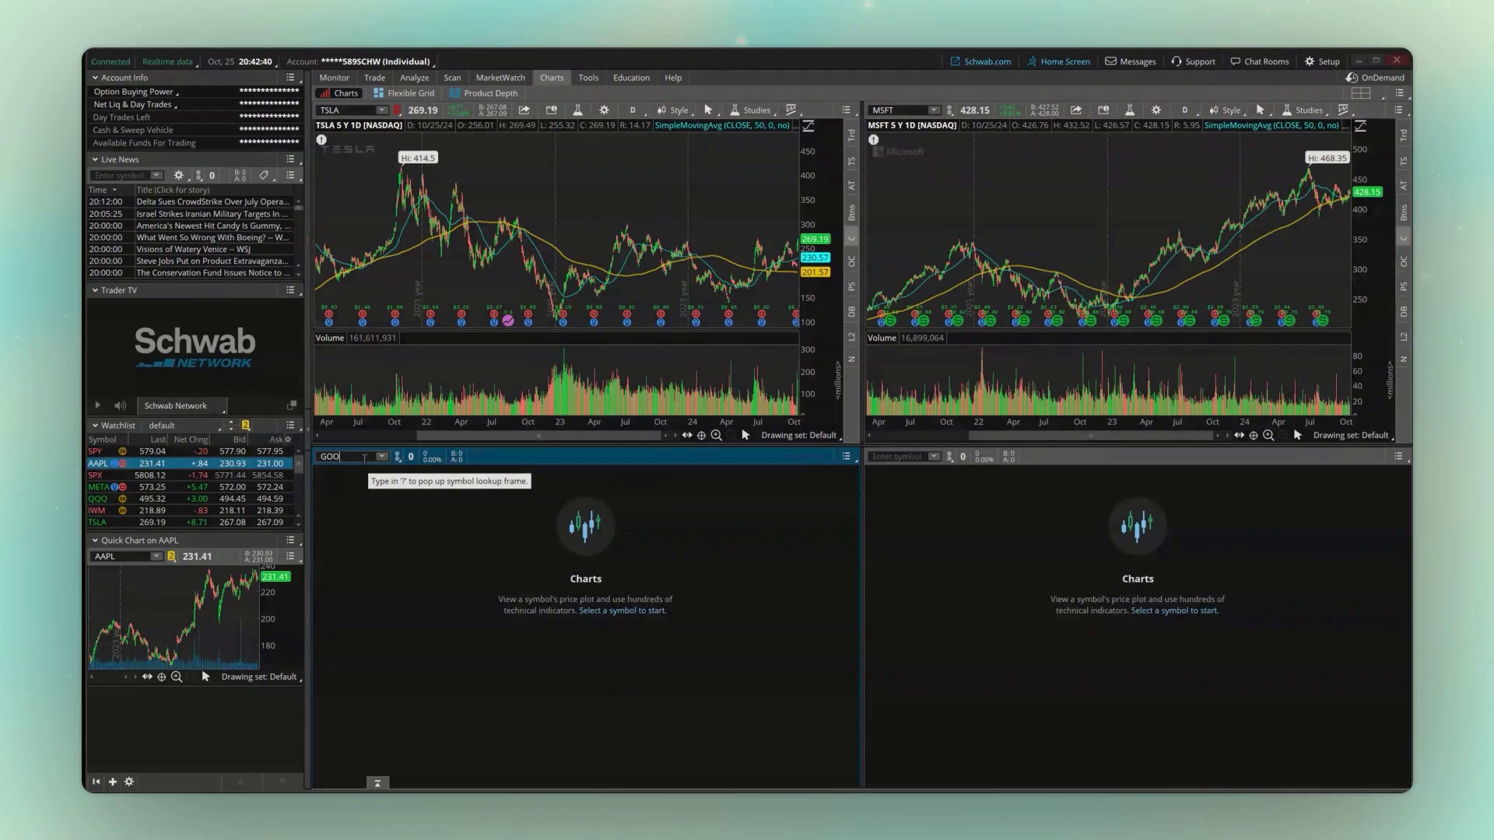
pyautogui.press('Return')
pyautogui.click(907, 457)
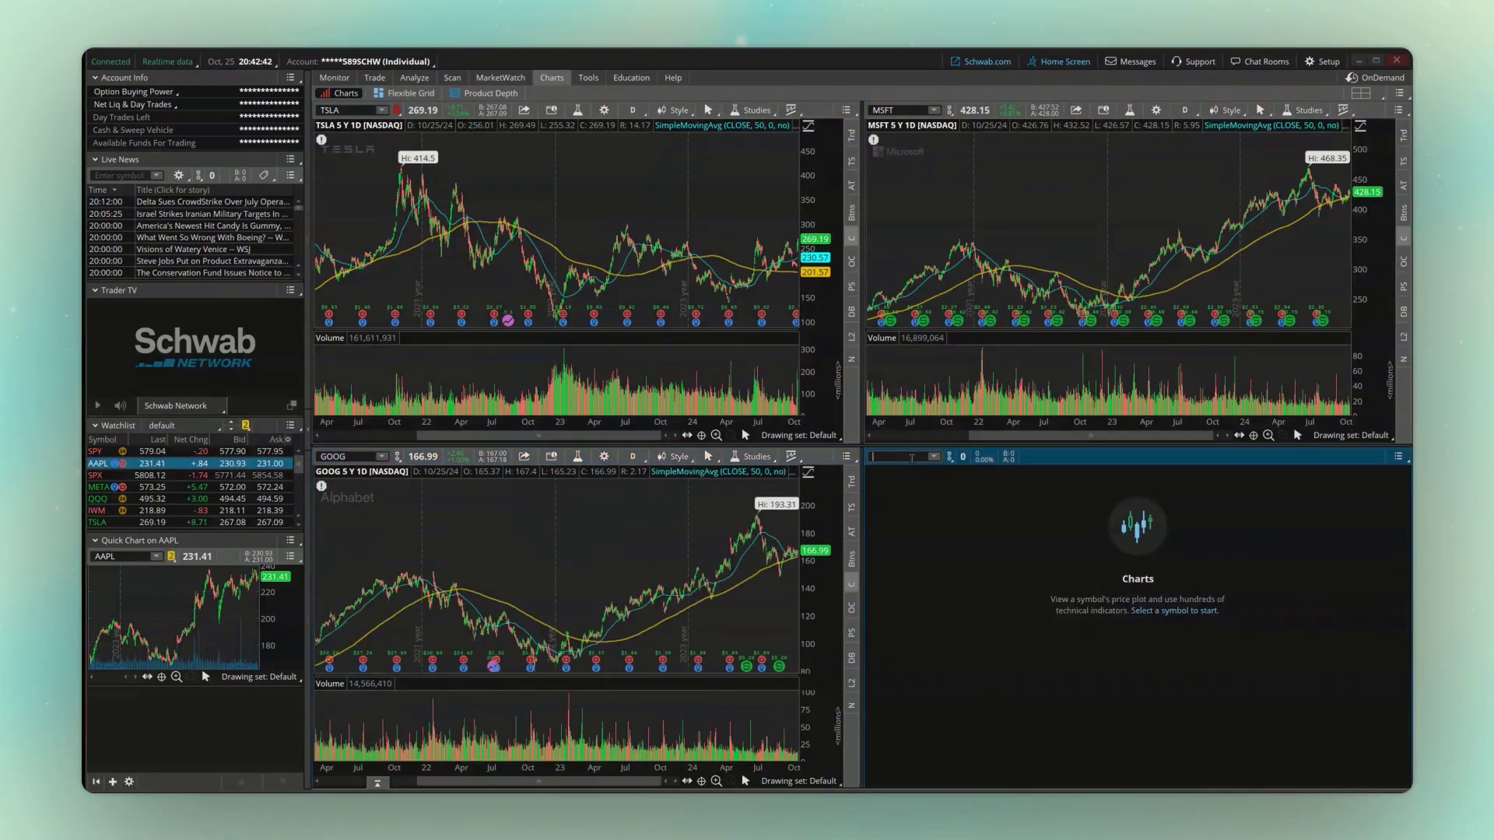
pyautogui.write('AAPL')
pyautogui.press('Return')
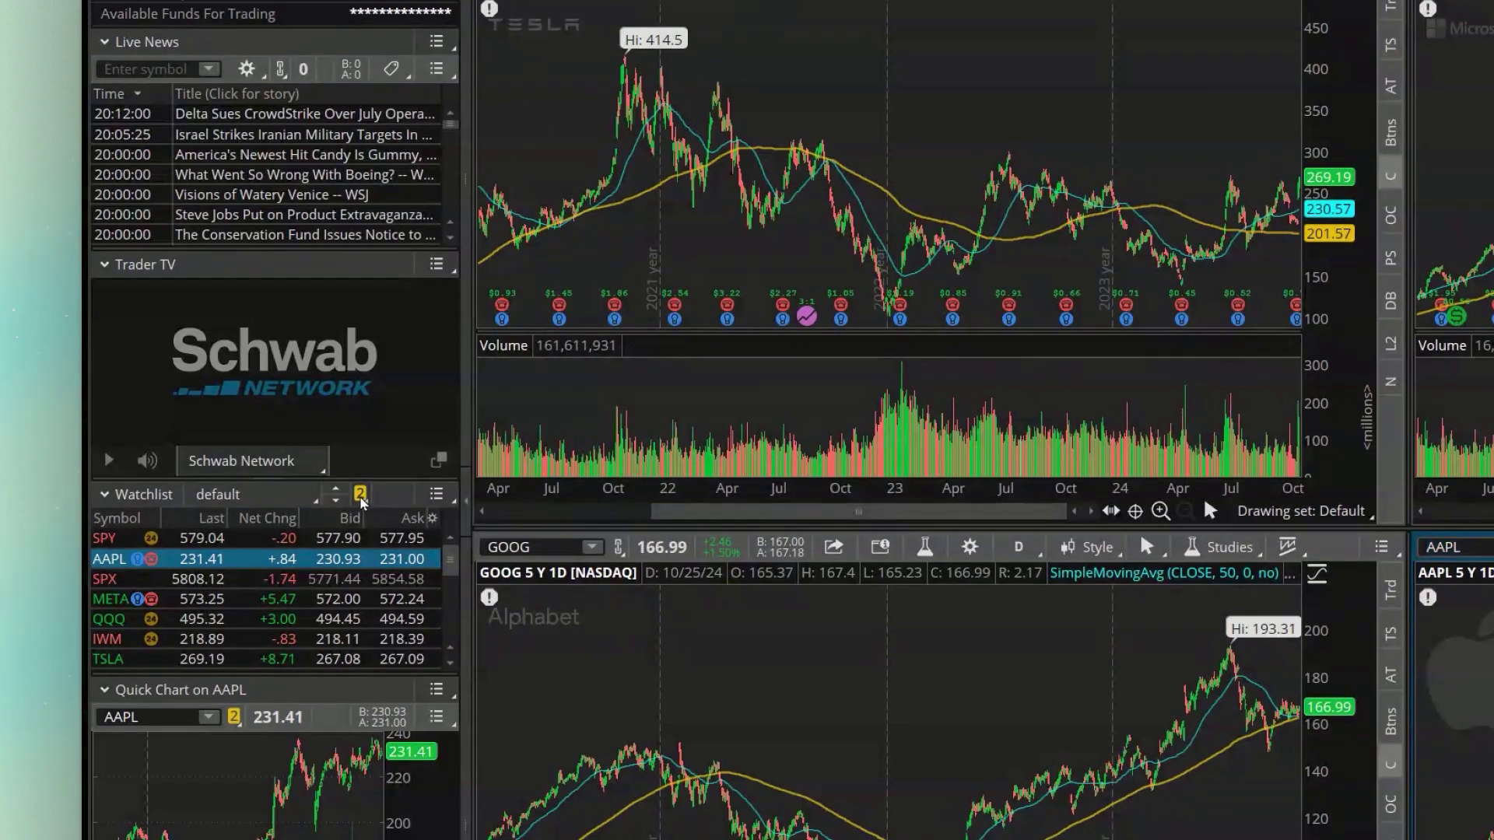
# Link the watchlist to the red group and load AAPL from it into the red-linked Tesla chart cell.
pyautogui.click(360, 502)
pyautogui.click(354, 574)
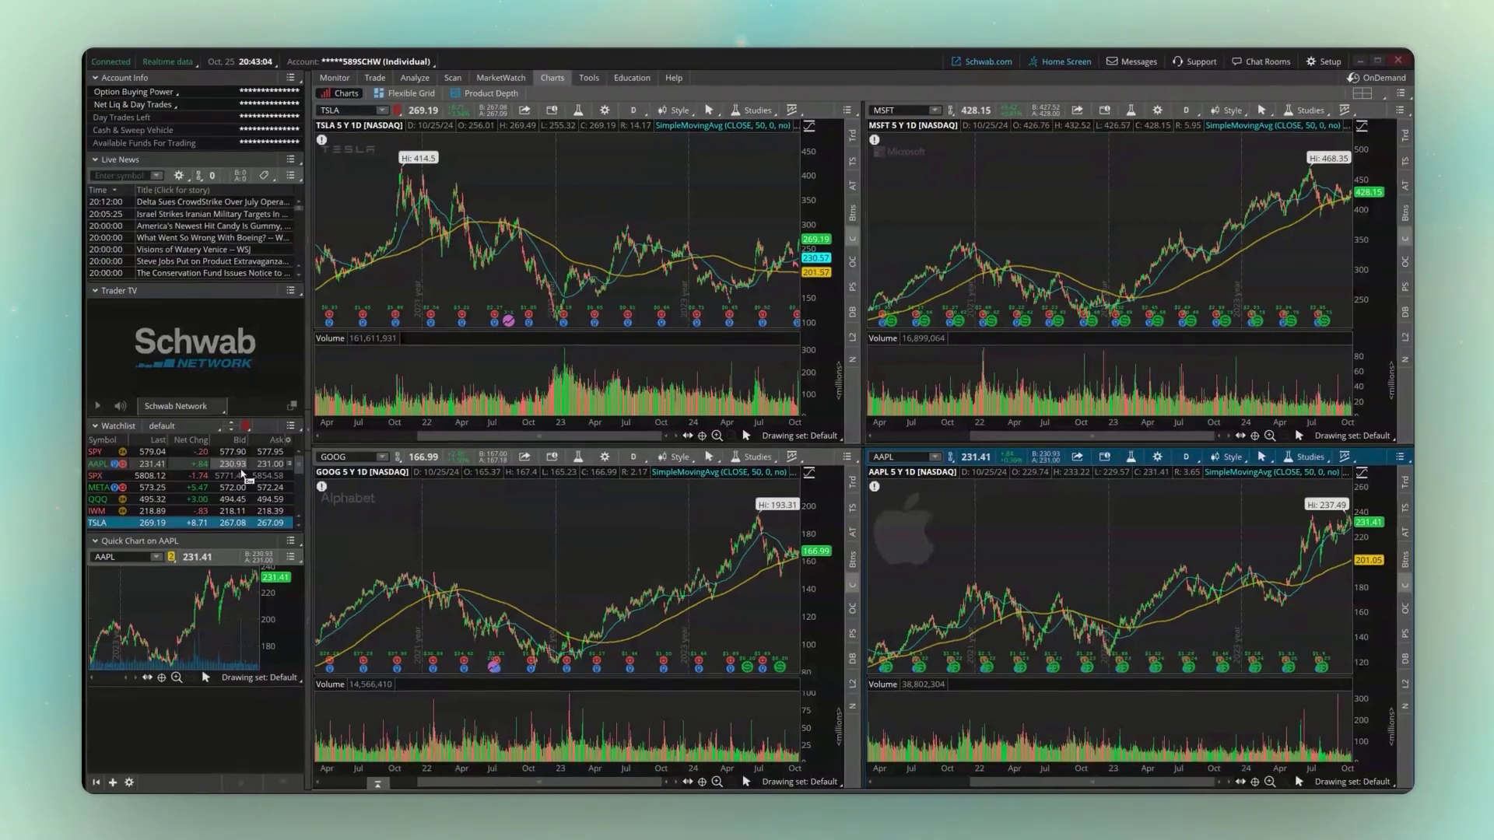
pyautogui.click(100, 466)
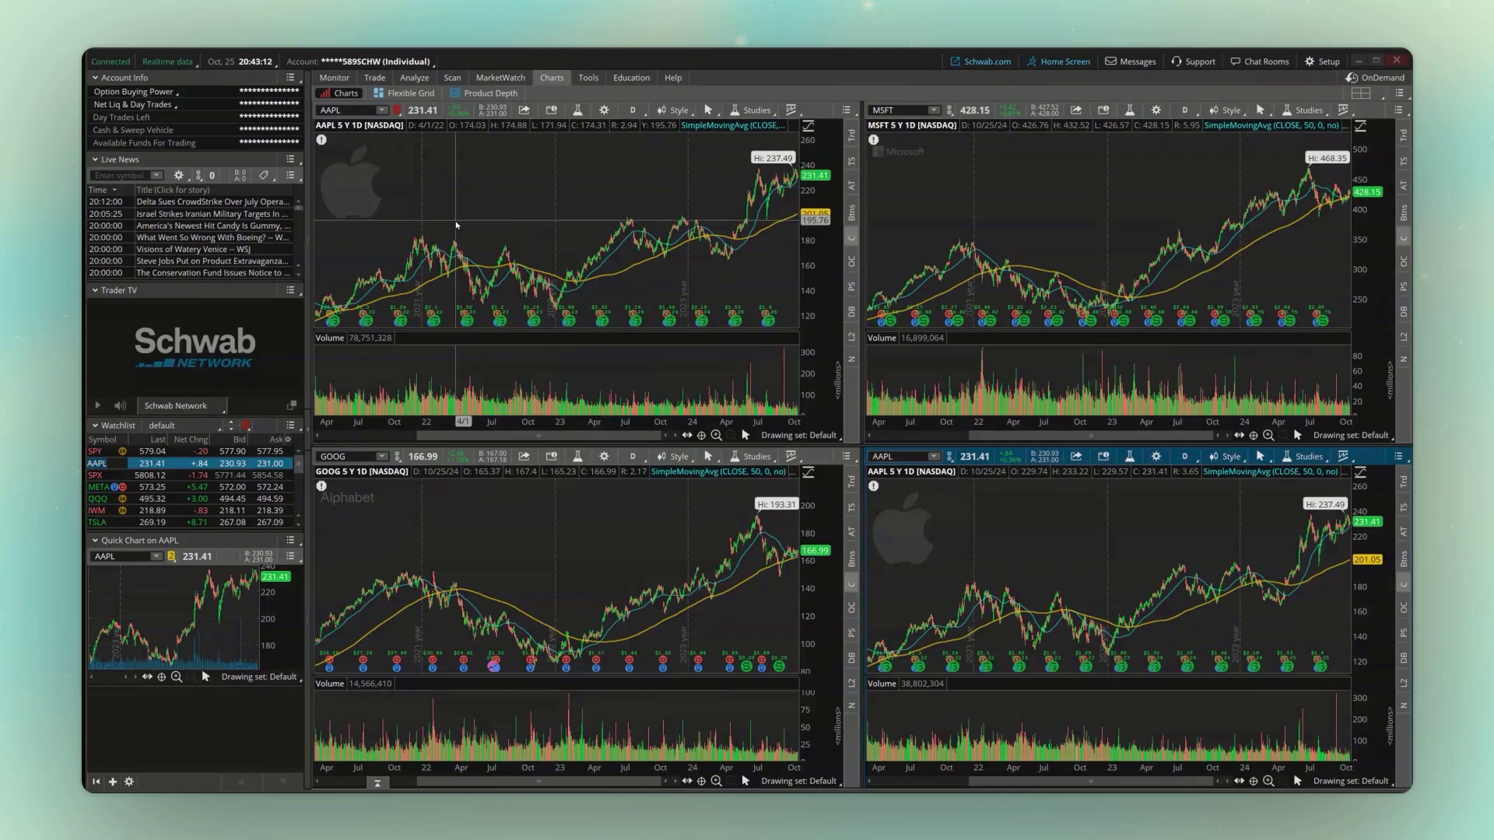
# Link the Microsoft chart and the watchlist to the yellow group, and load META followed by QQQ from the watchlist.
pyautogui.click(954, 115)
pyautogui.click(947, 167)
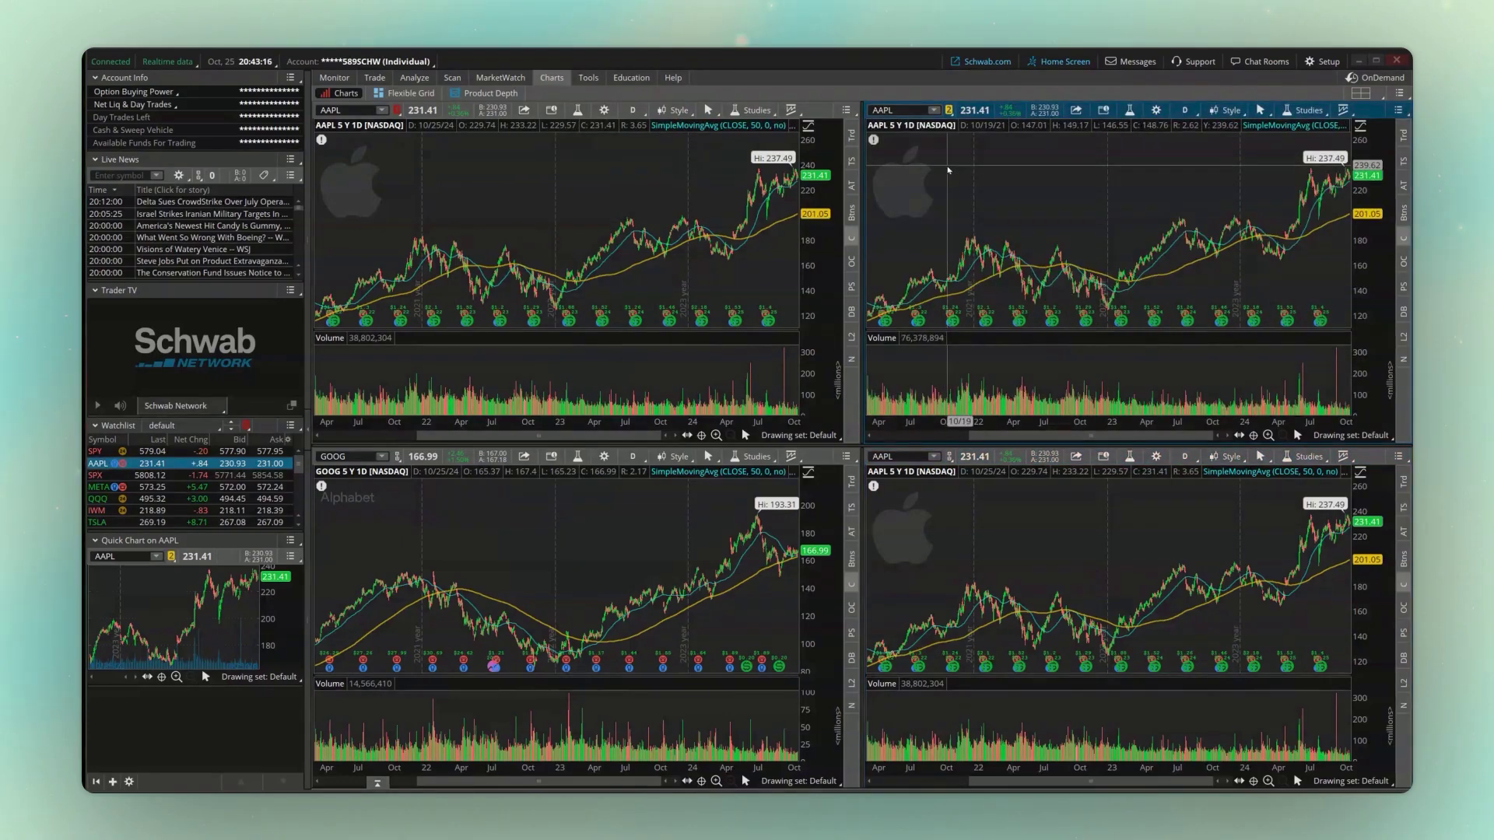
pyautogui.click(246, 426)
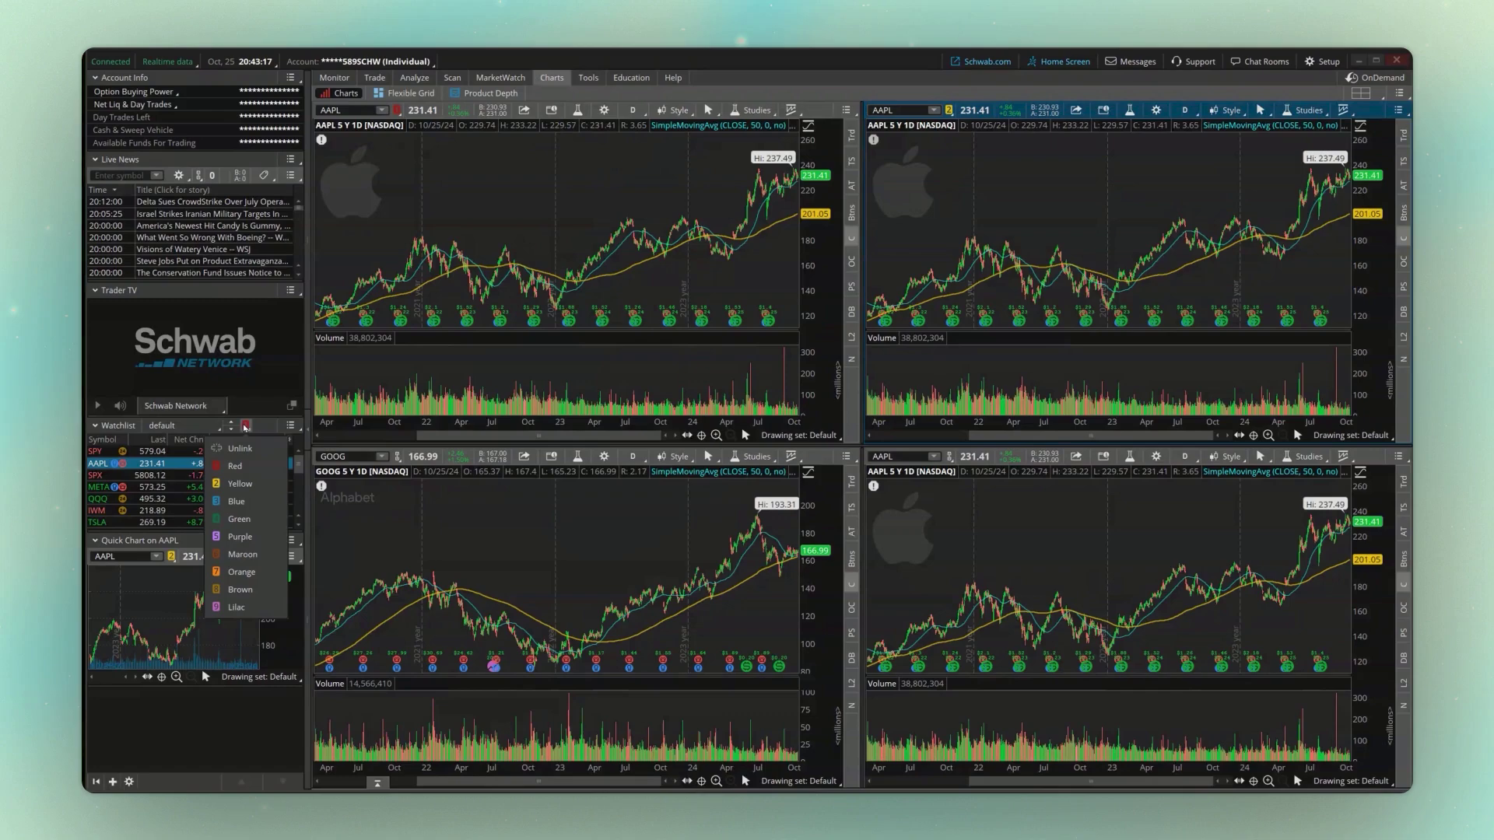
pyautogui.click(235, 483)
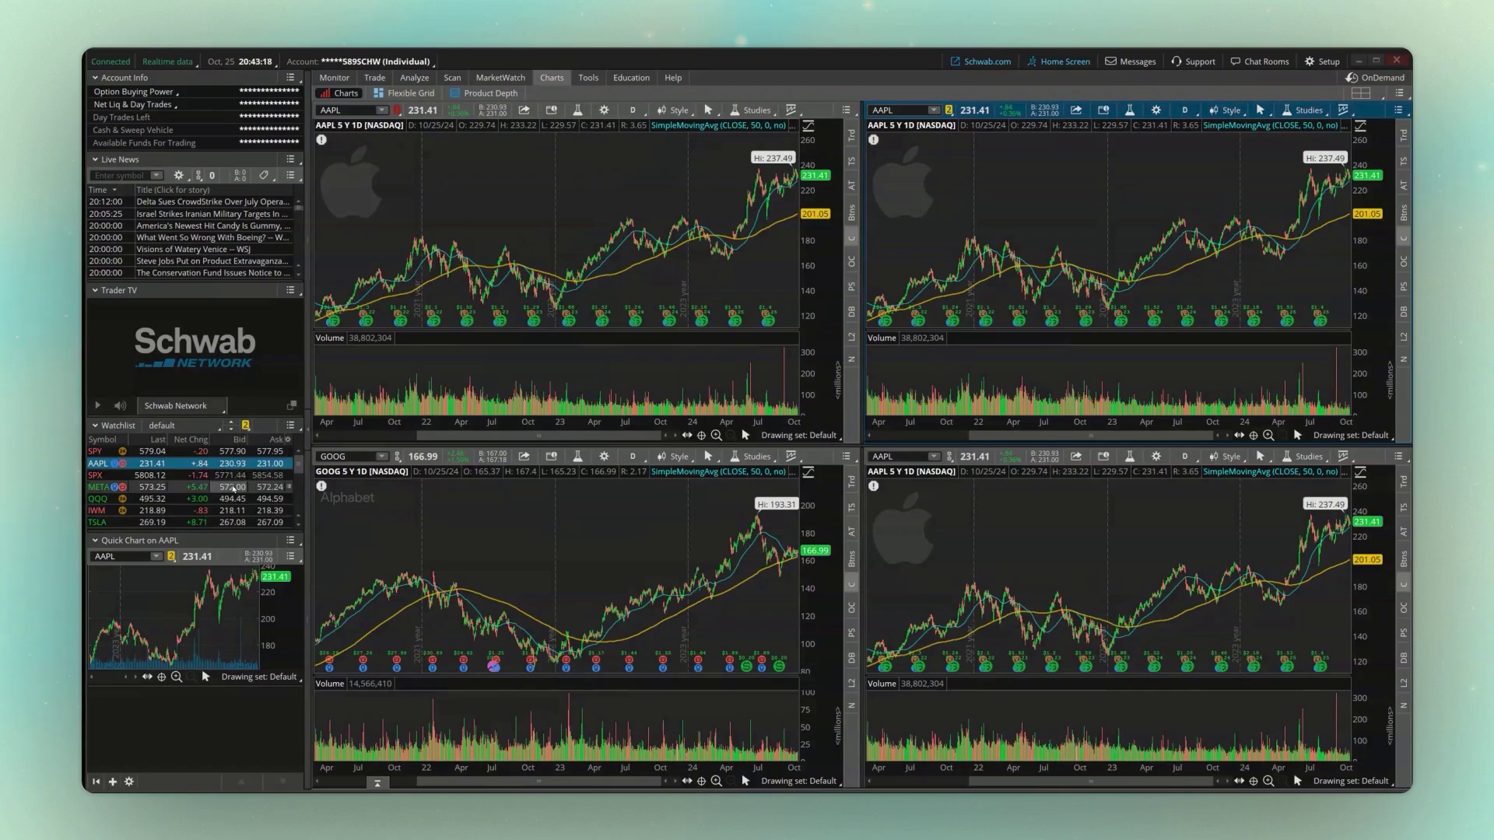
pyautogui.click(105, 489)
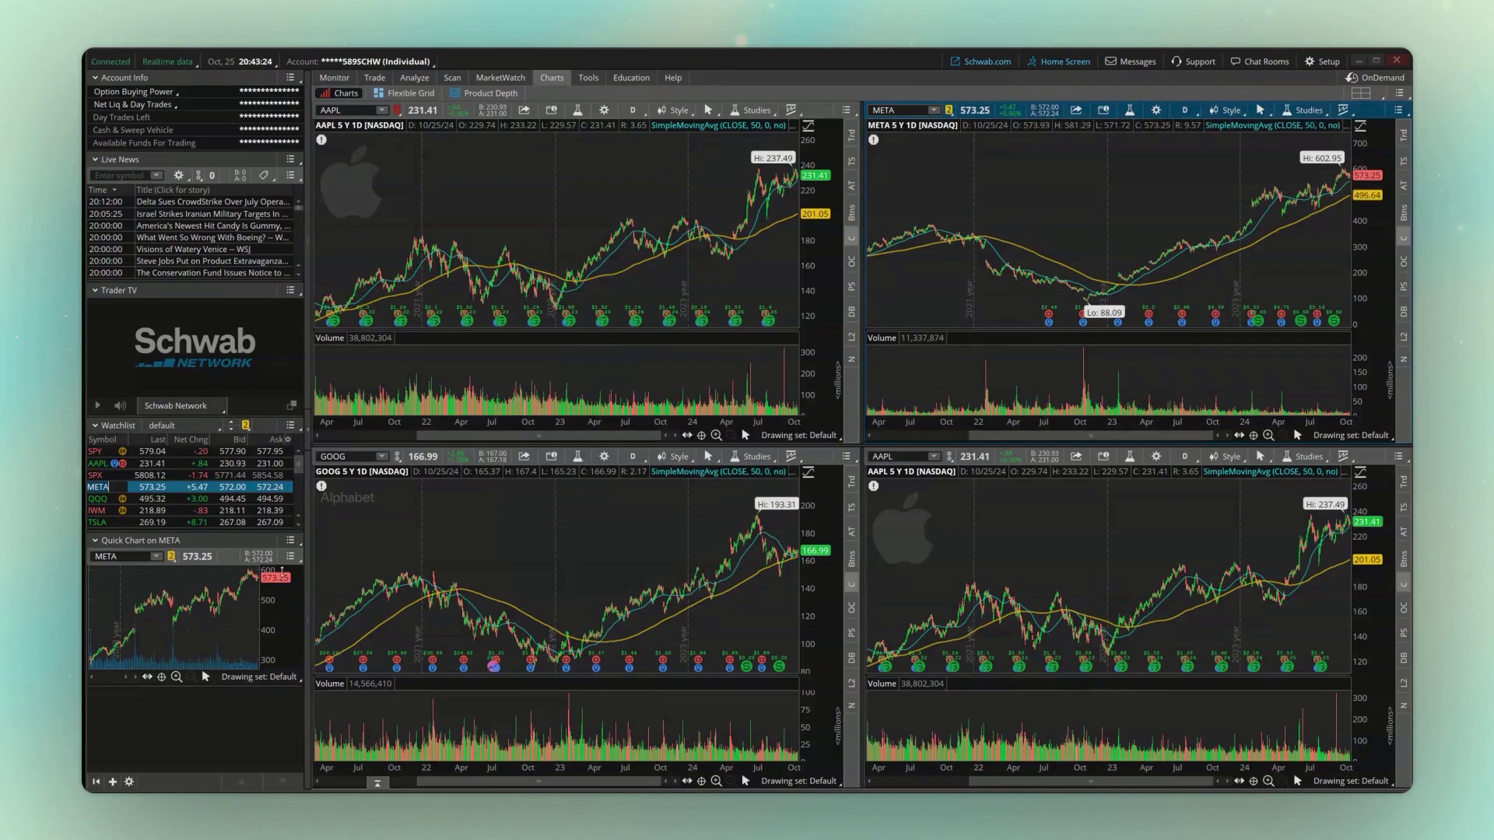
pyautogui.click(110, 500)
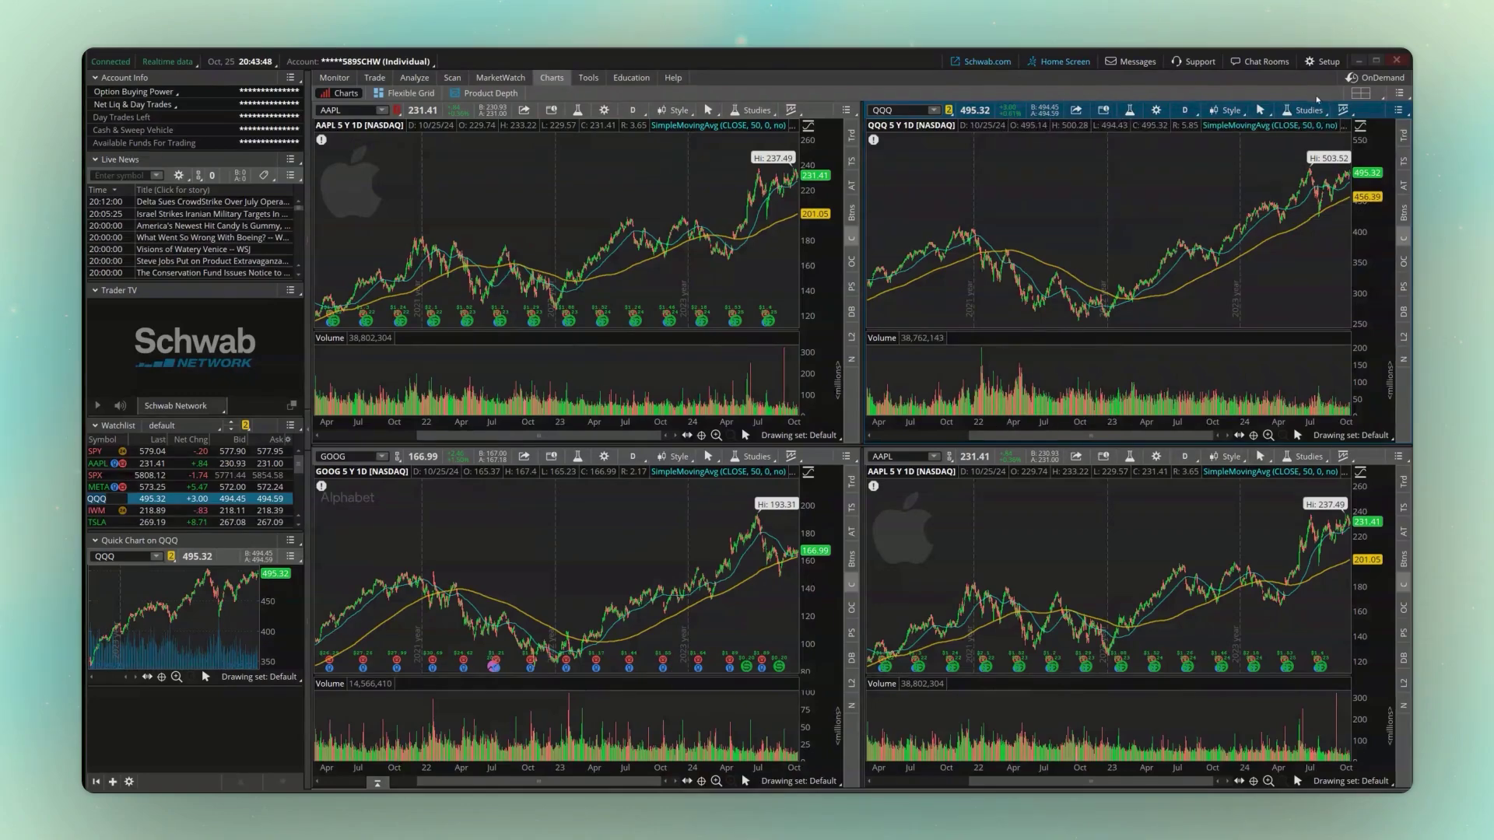
# Return the grid to a single AAPL chart and add the RSI study below it.
pyautogui.click(1360, 92)
pyautogui.click(1289, 114)
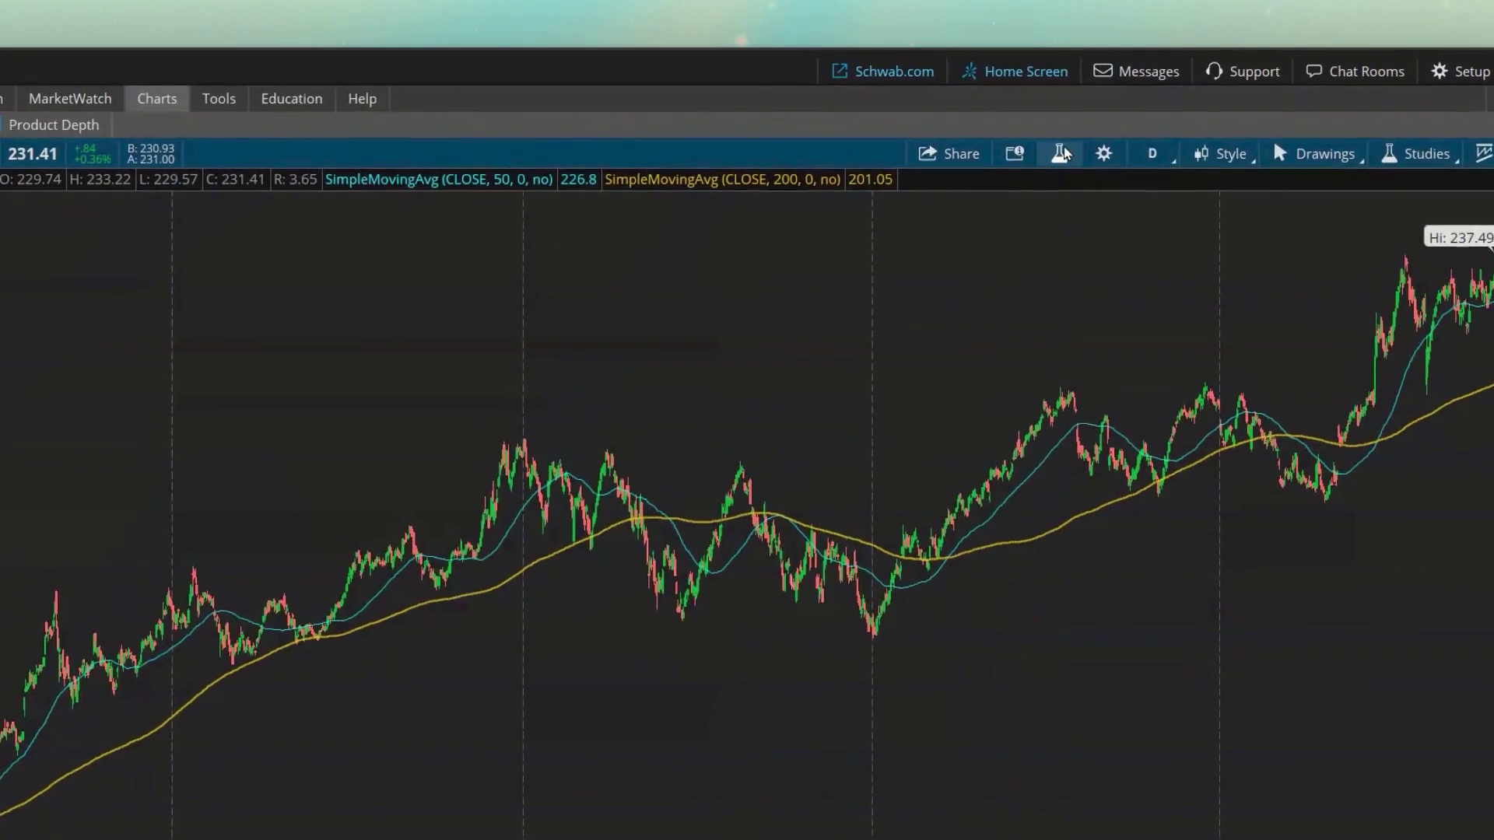
pyautogui.click(1060, 156)
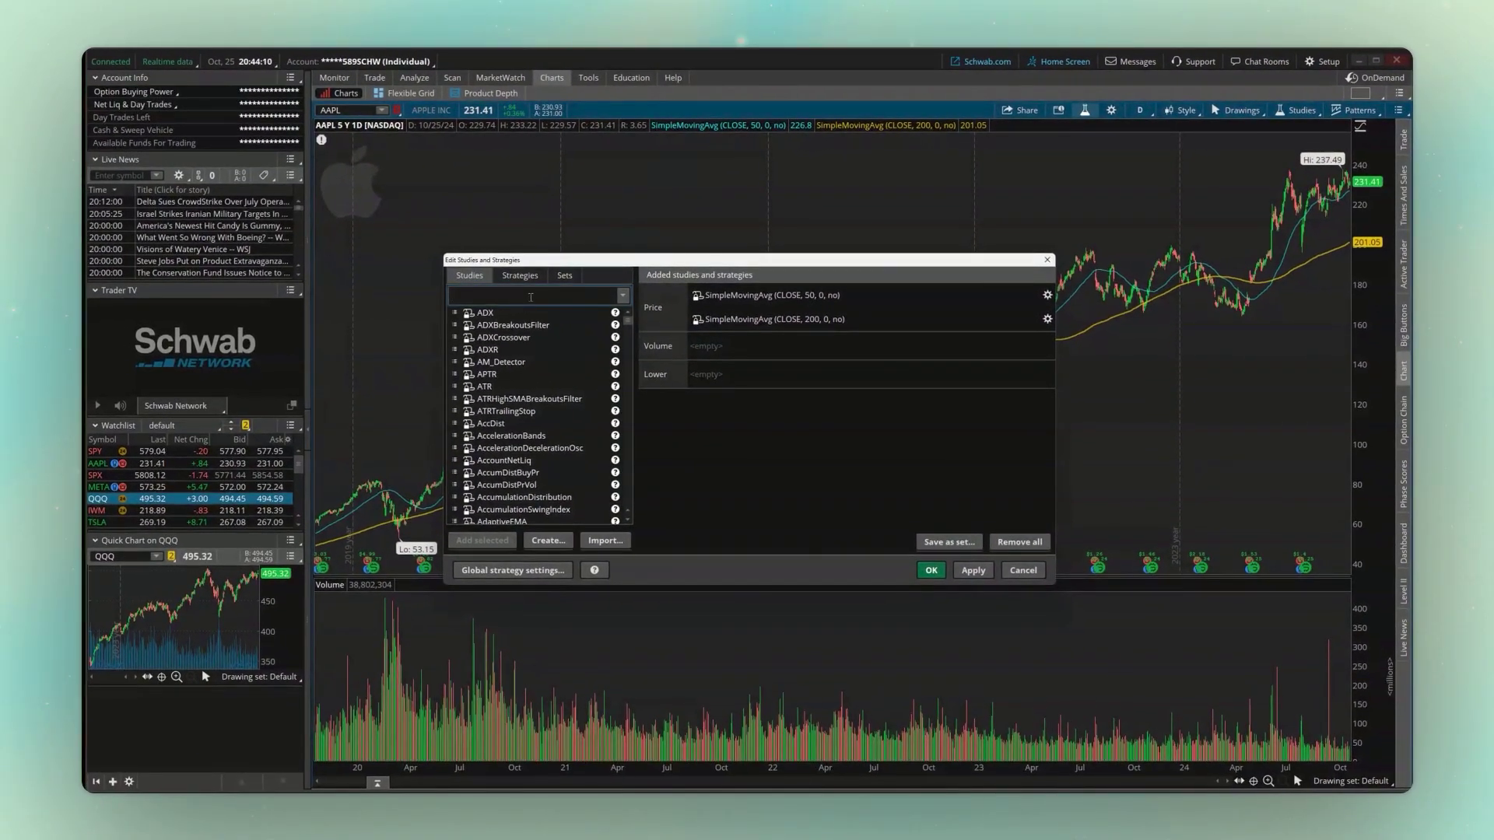
pyautogui.write('rsi')
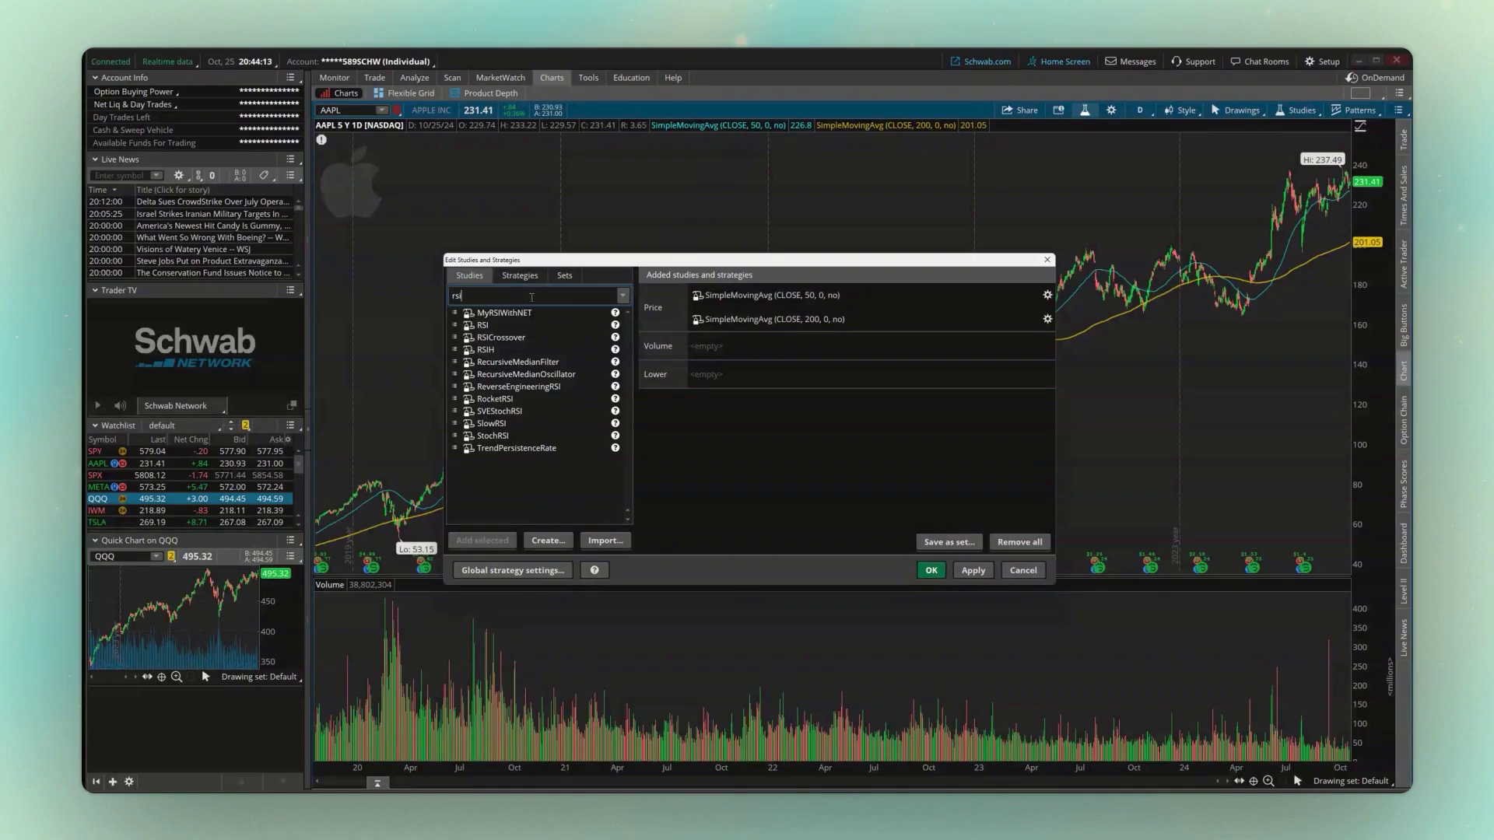
pyautogui.click(521, 325)
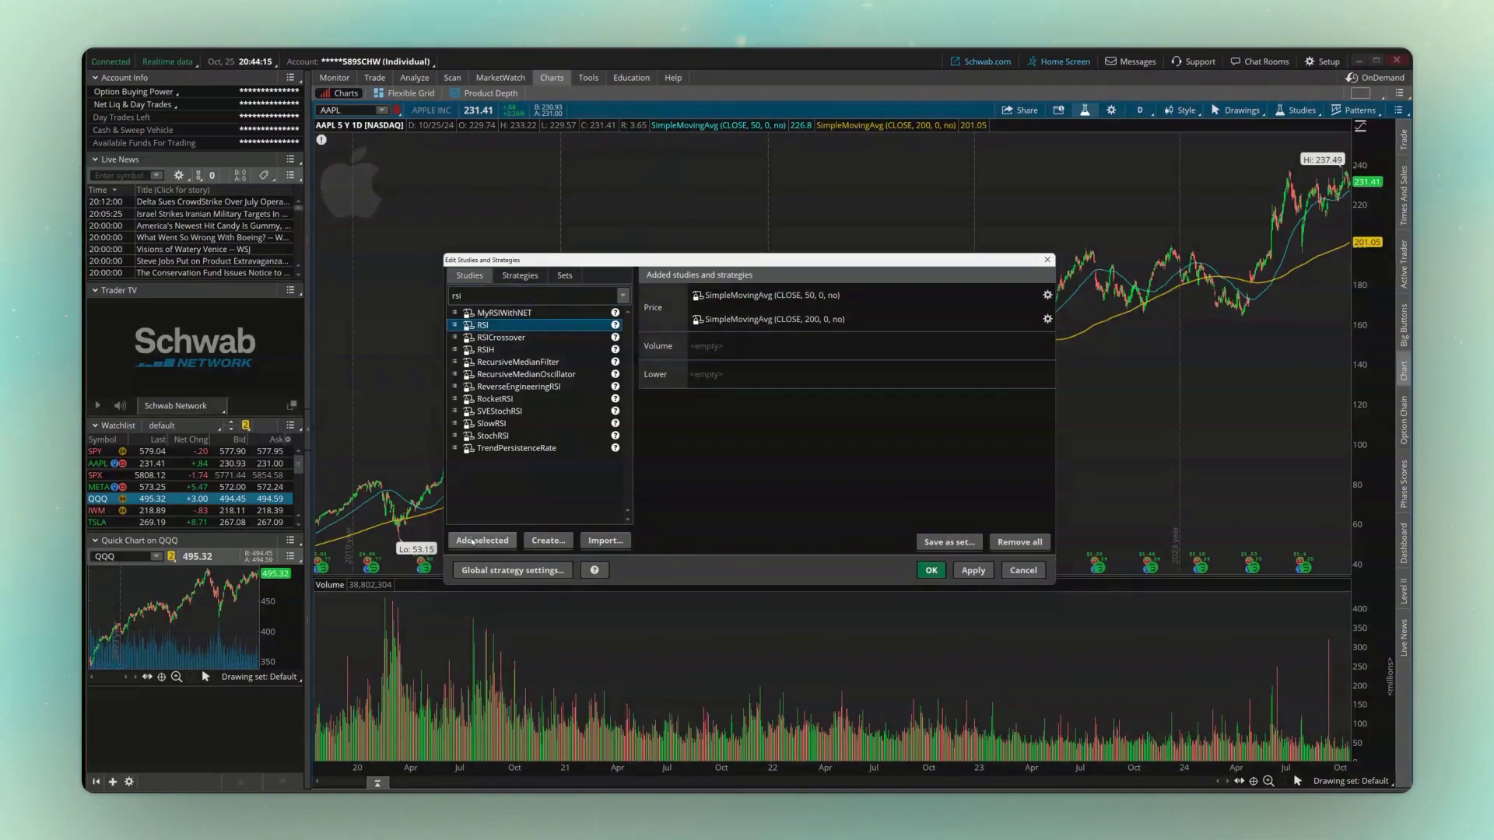
pyautogui.click(472, 541)
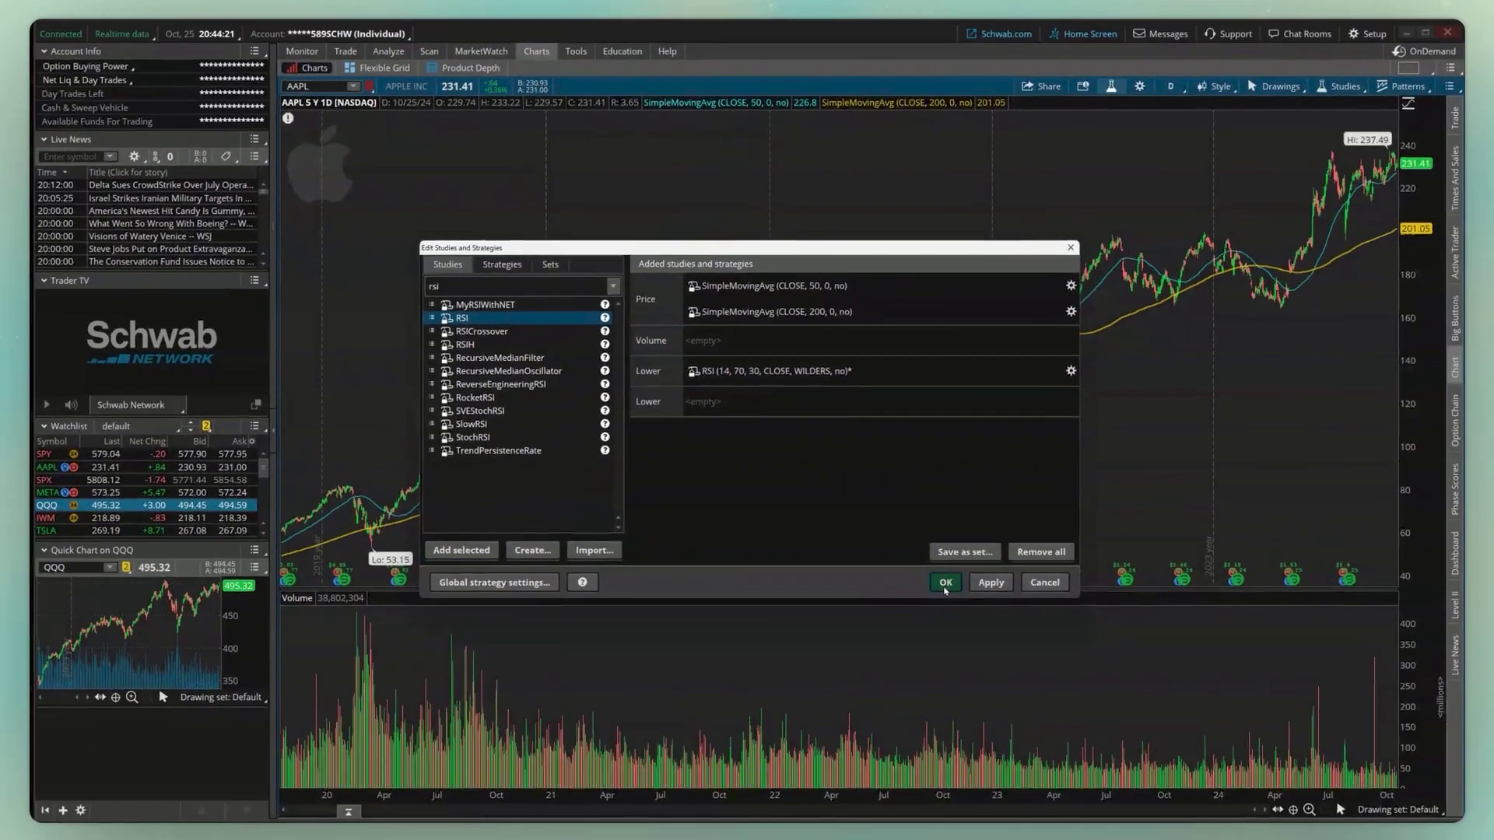
pyautogui.click(1060, 675)
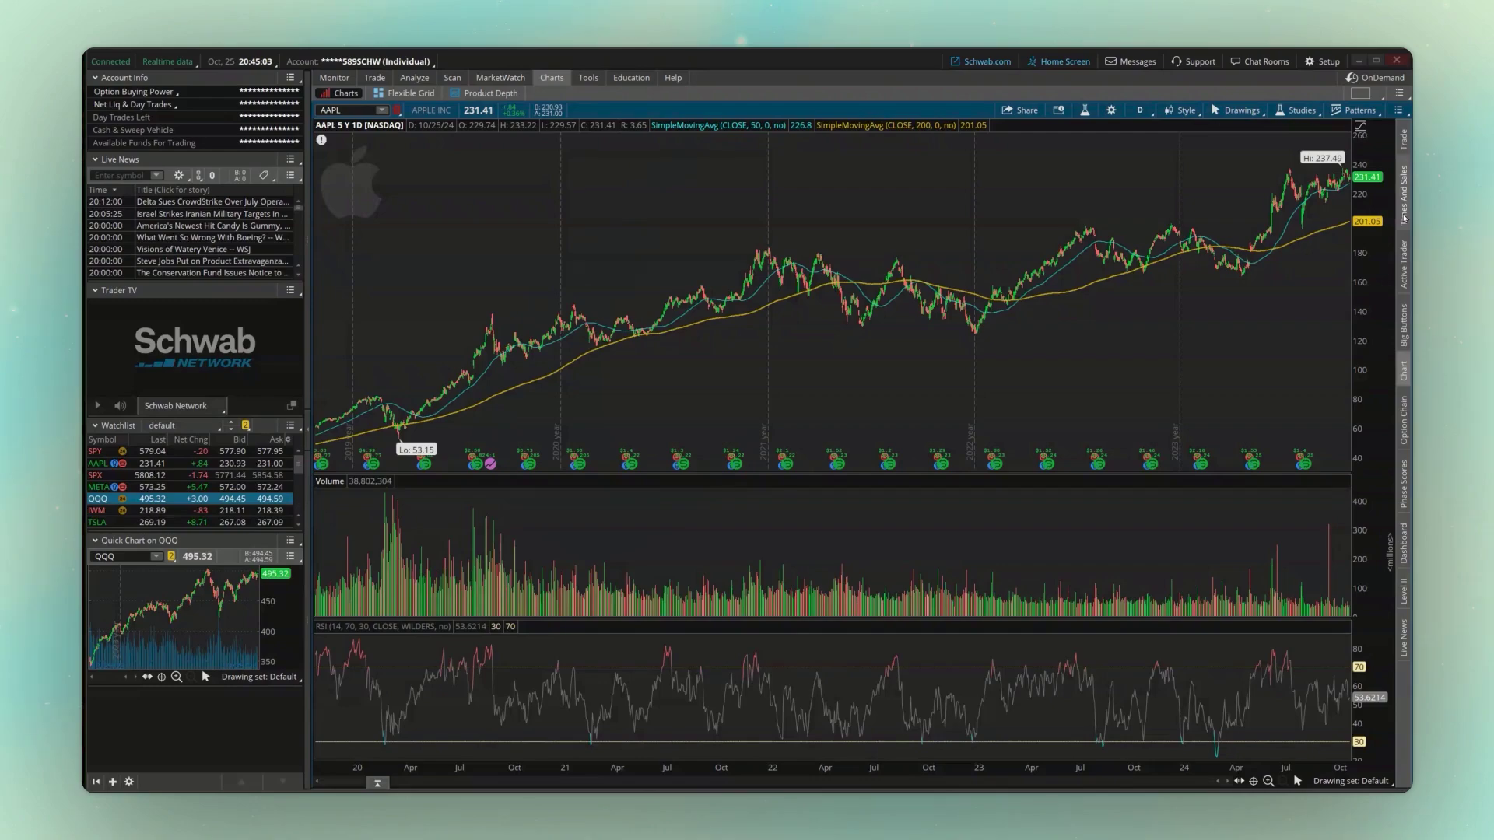
# Replace the AAPL chart with the Option Chain, Phase Scores and Level II gadgets in turn.
pyautogui.click(1405, 374)
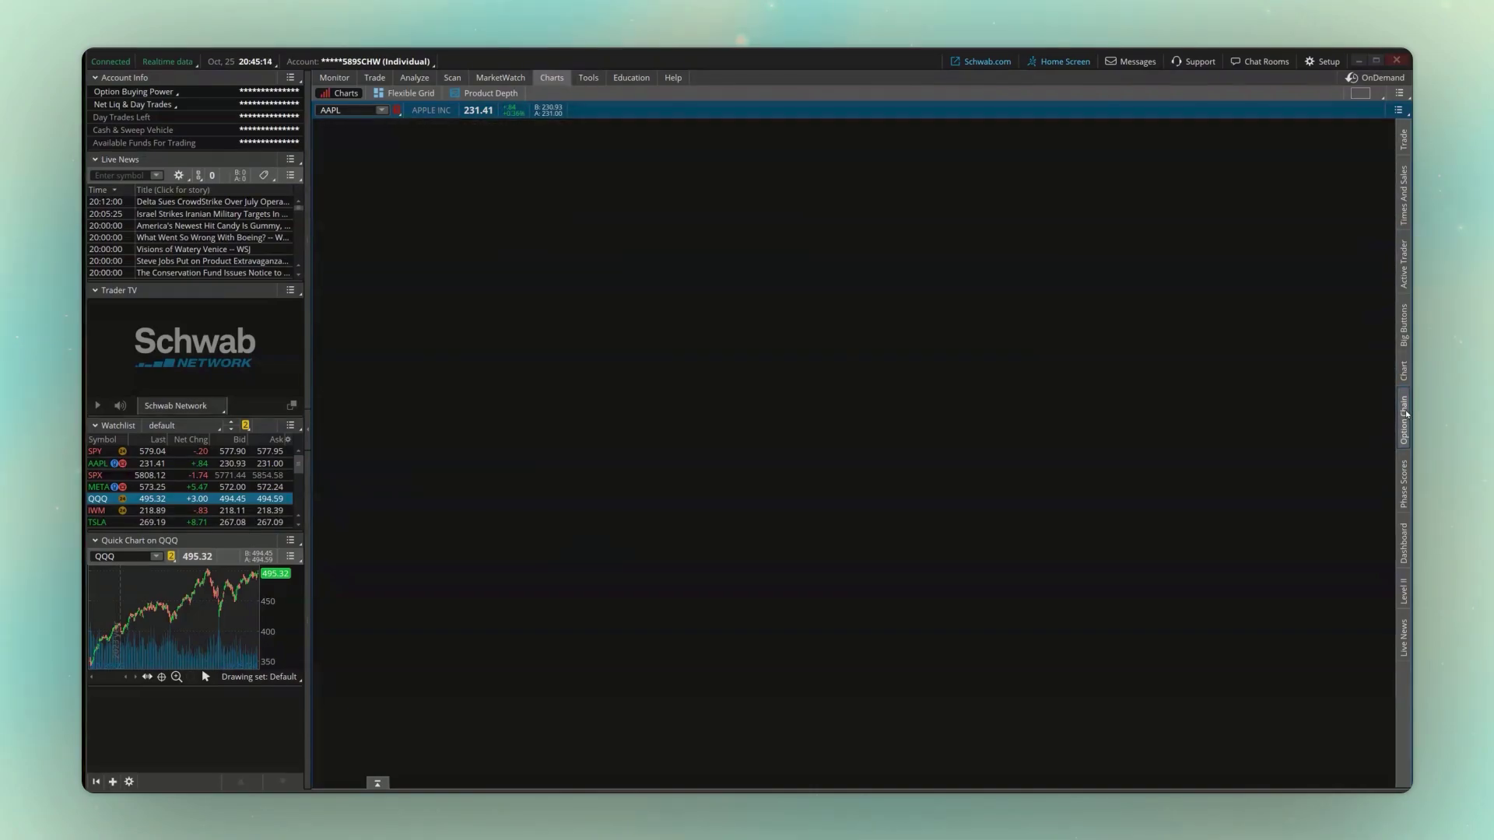
pyautogui.click(1406, 483)
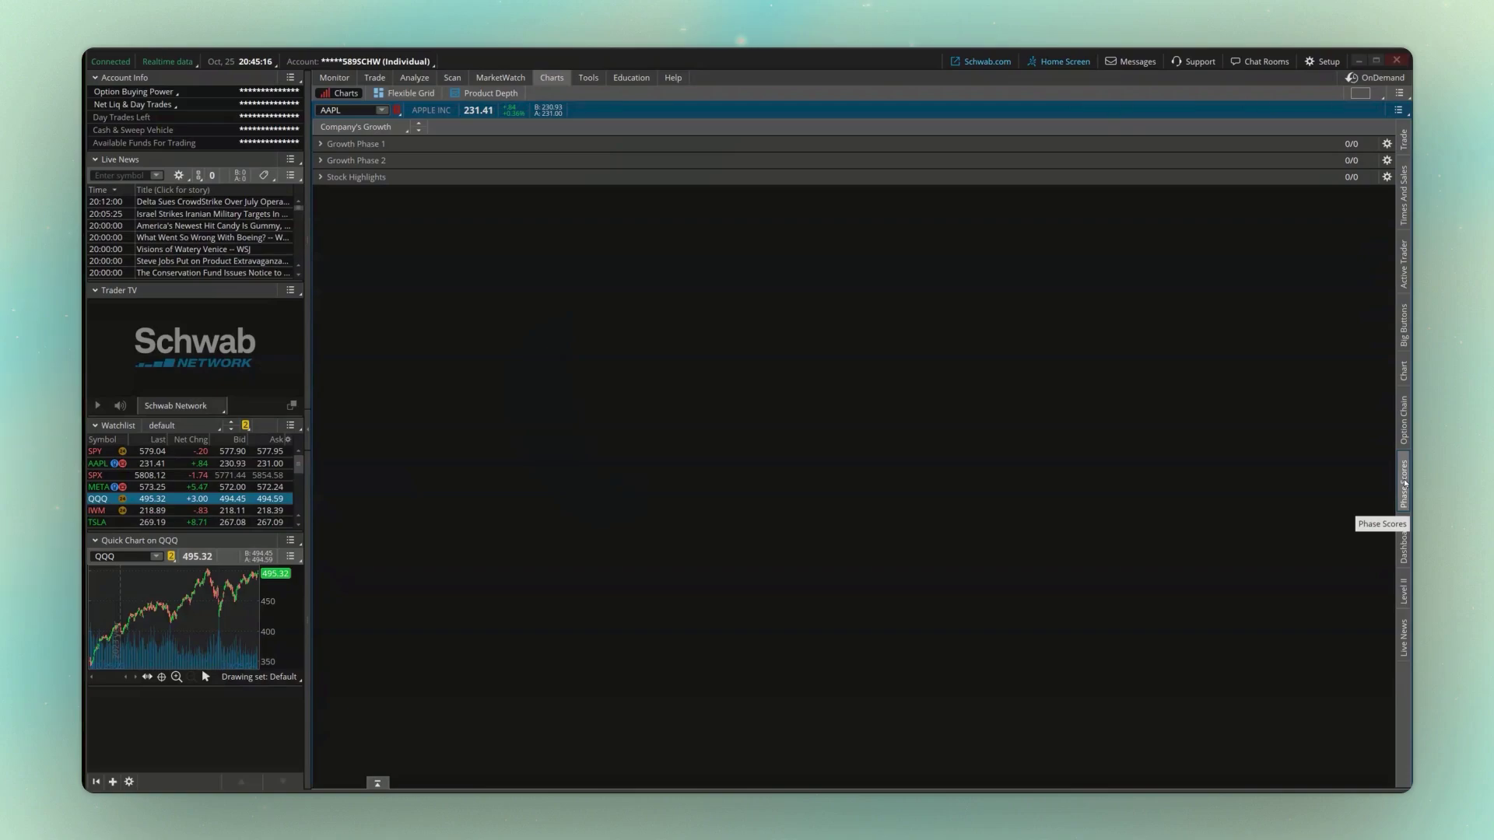
pyautogui.click(1405, 593)
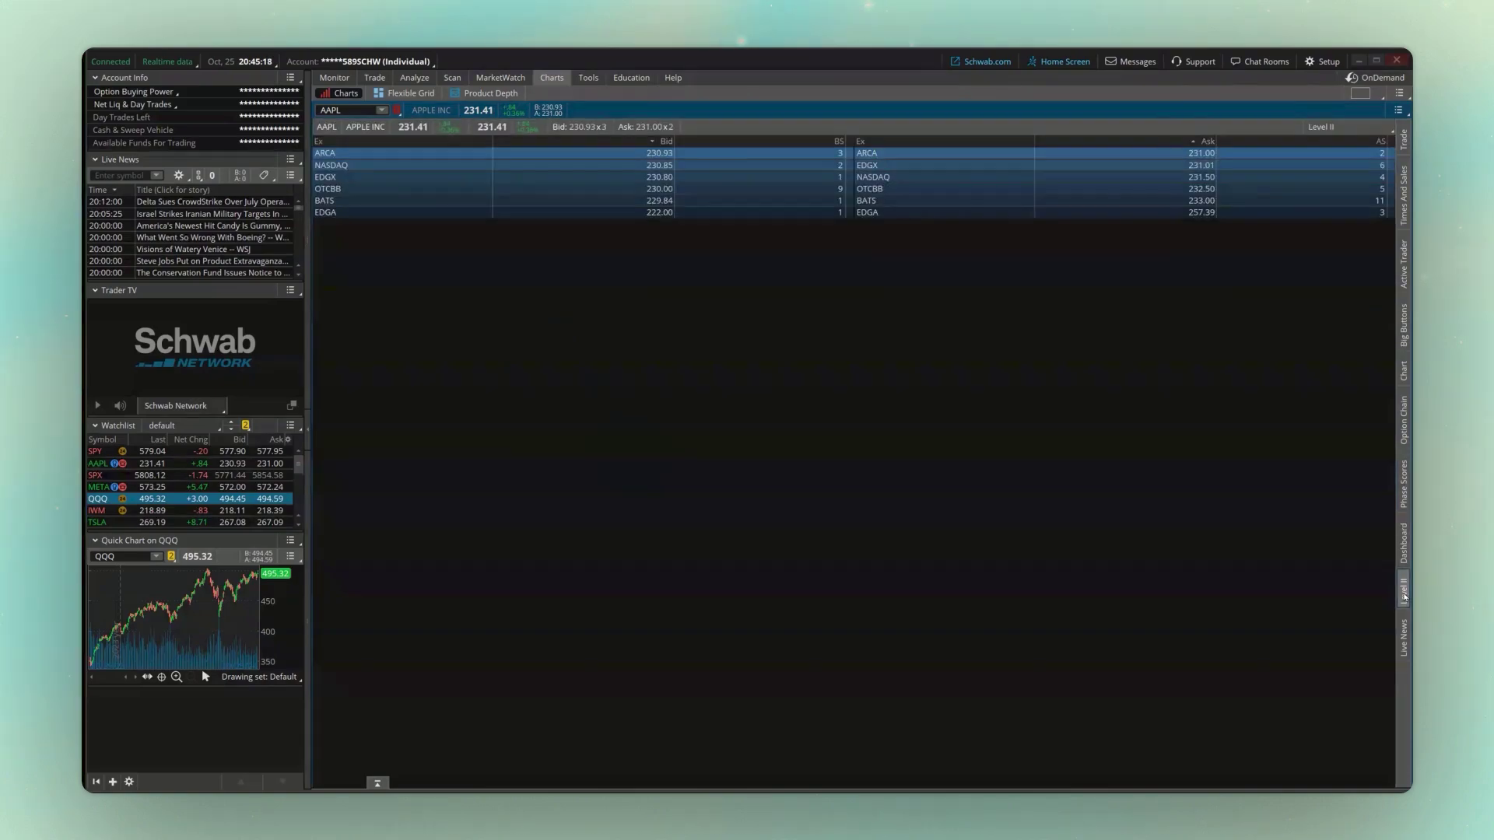
# Display the Dashboard, Phase Scores, Option Chain, Chart and Big Buttons gadgets together with Level II in the AAPL cell.
pyautogui.keyDown('ctrl'); pyautogui.click(1405, 542); pyautogui.keyUp('ctrl')
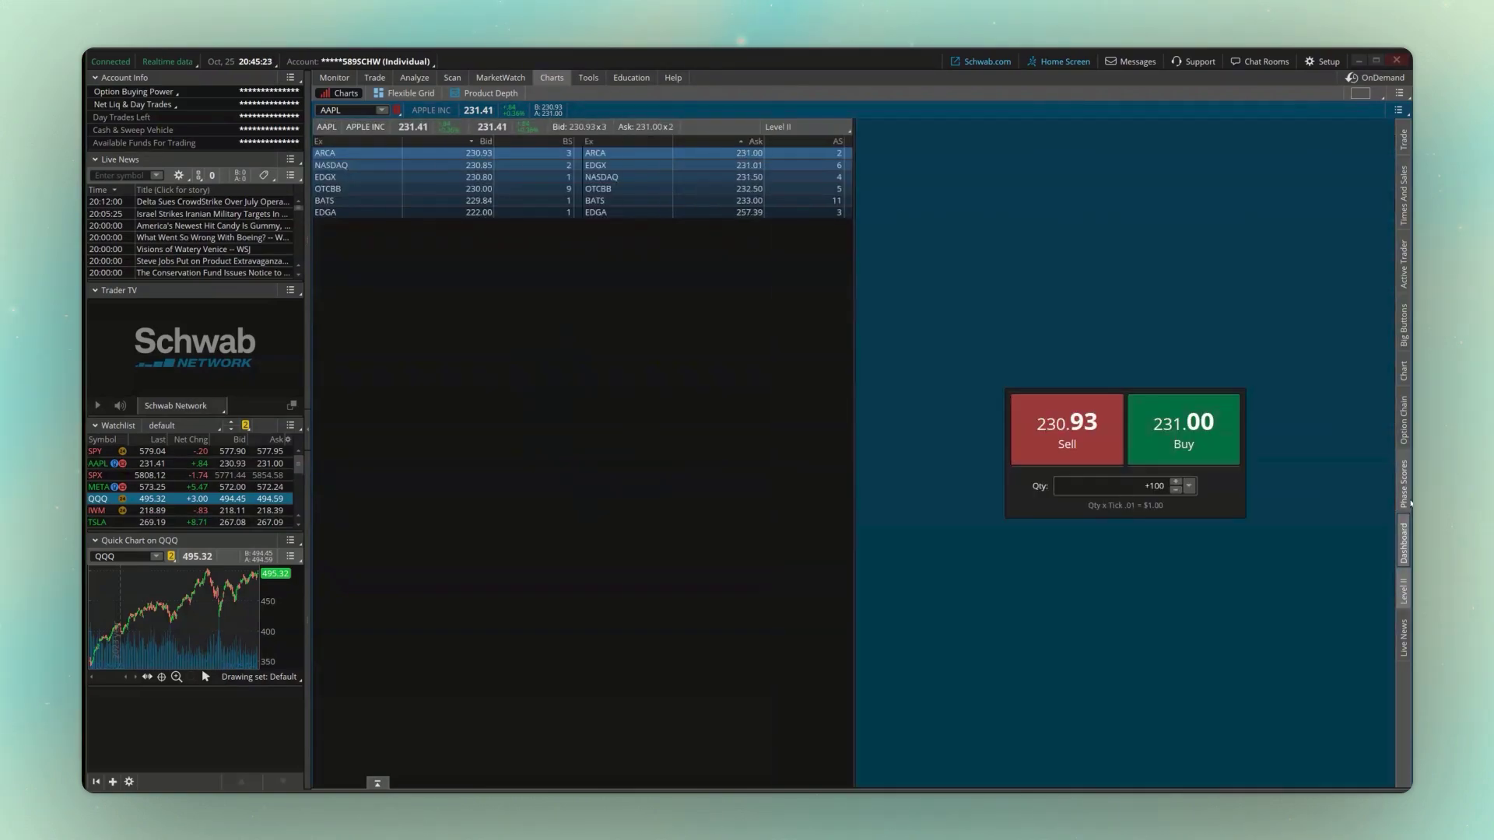
pyautogui.keyDown('ctrl'); pyautogui.click(1404, 483); pyautogui.keyUp('ctrl')
pyautogui.keyDown('ctrl'); pyautogui.click(1405, 375); pyautogui.keyUp('ctrl')
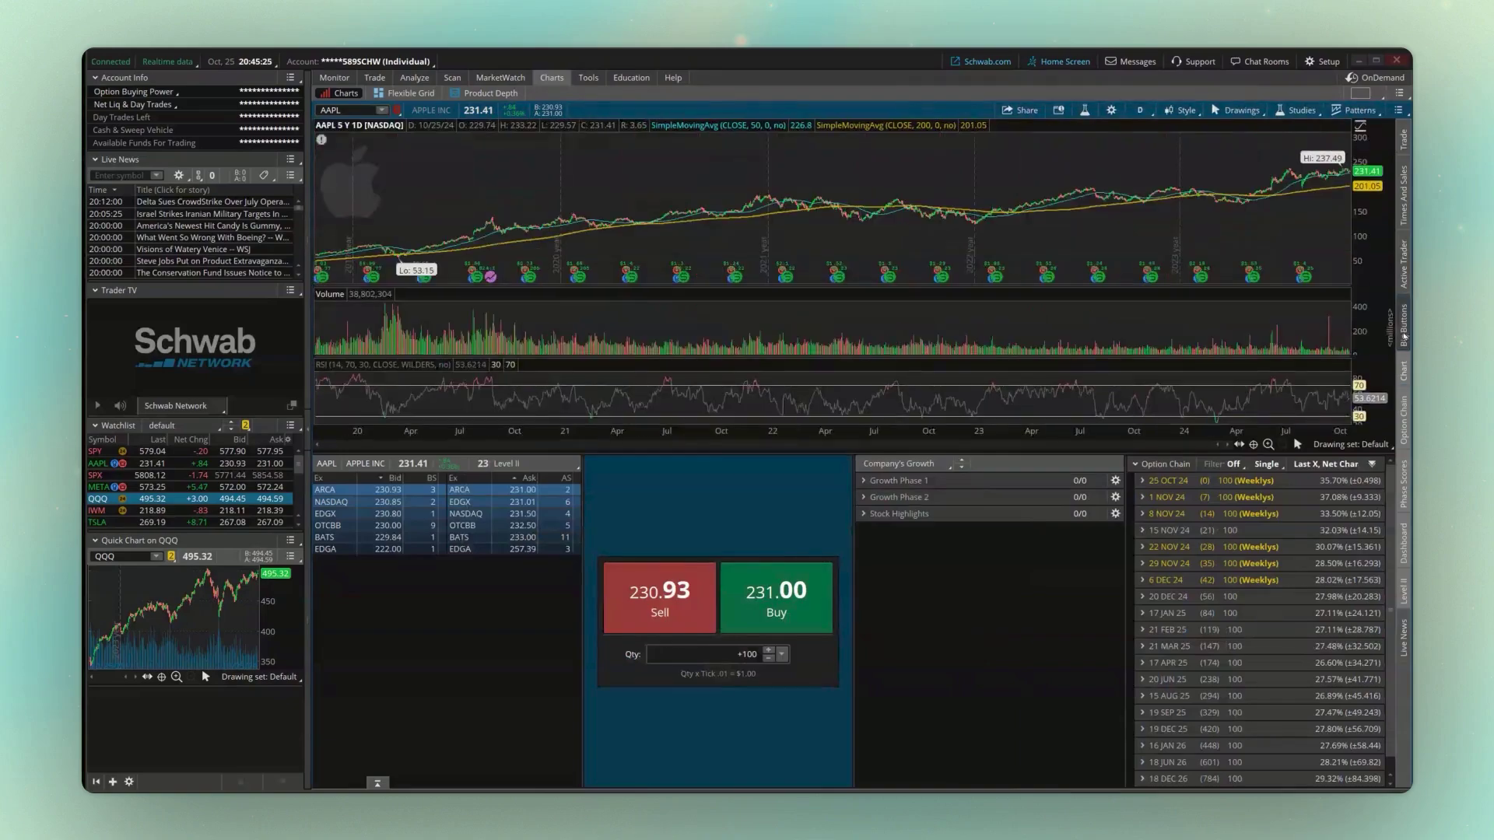
pyautogui.keyDown('ctrl'); pyautogui.click(1405, 334); pyautogui.keyUp('ctrl')
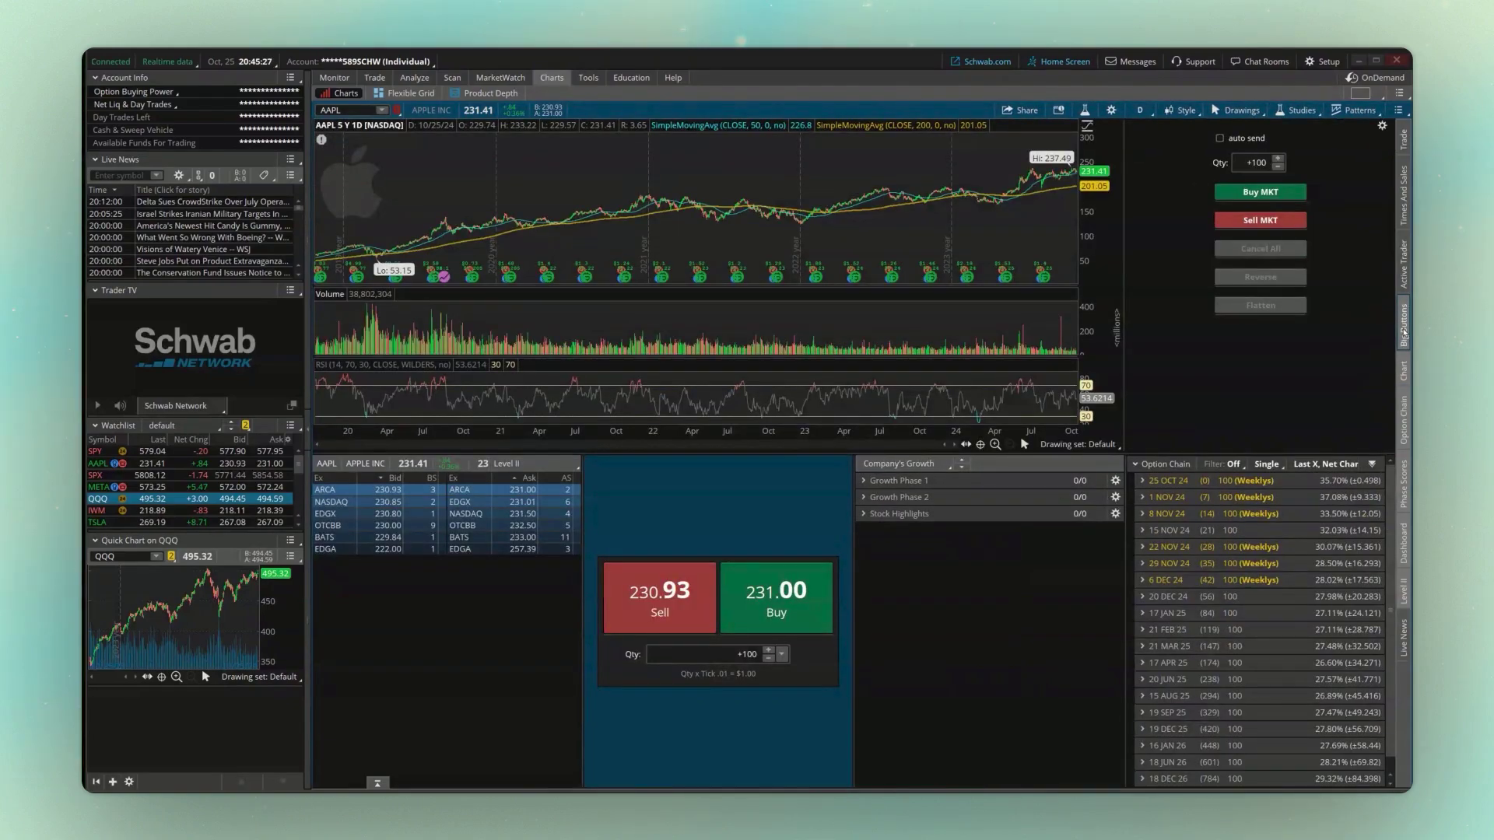